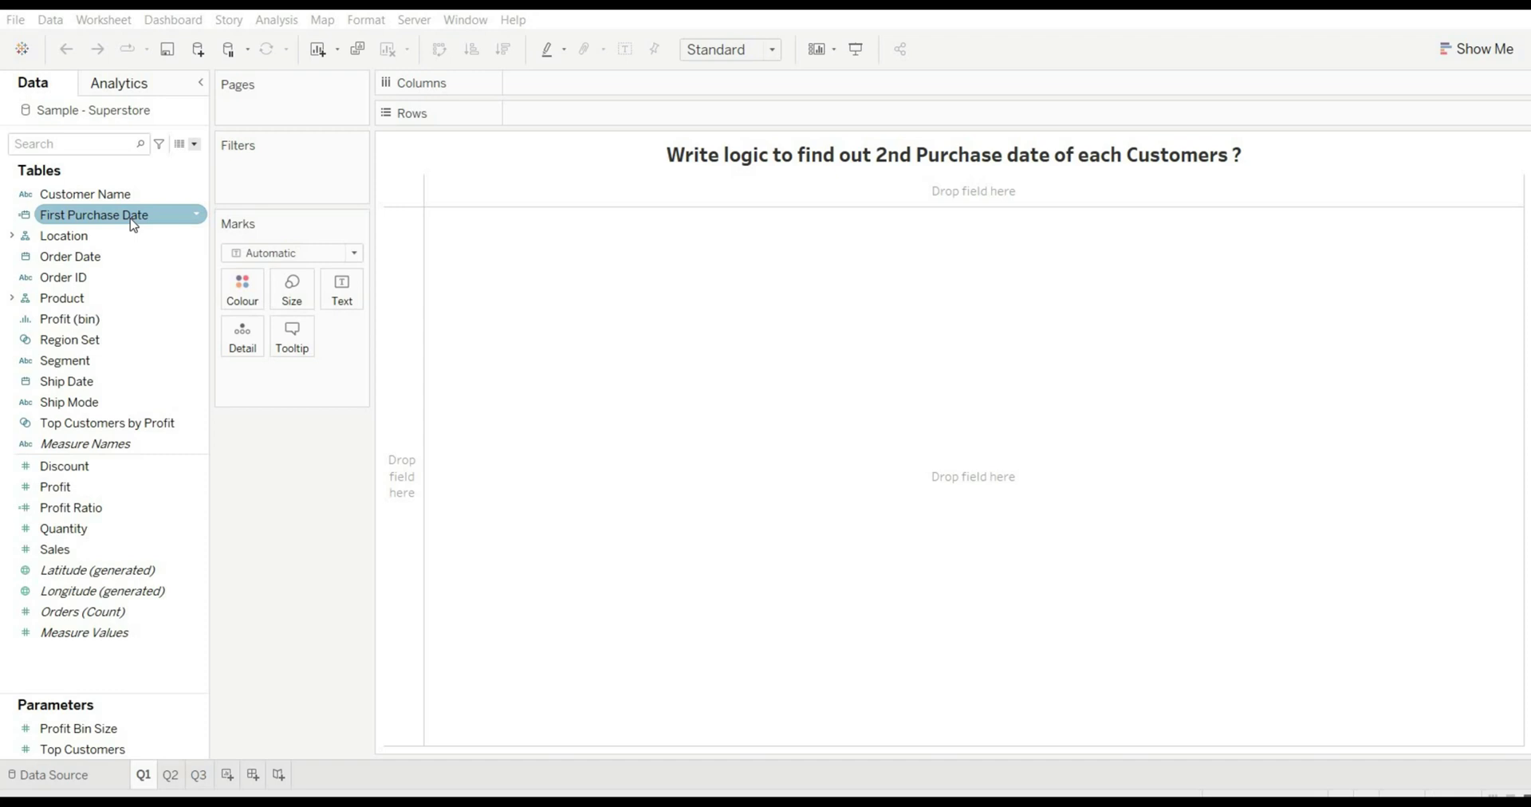
# Create a new calculated field named "2nd Purchase Date".
pyautogui.click(196, 145)
pyautogui.click(147, 162)
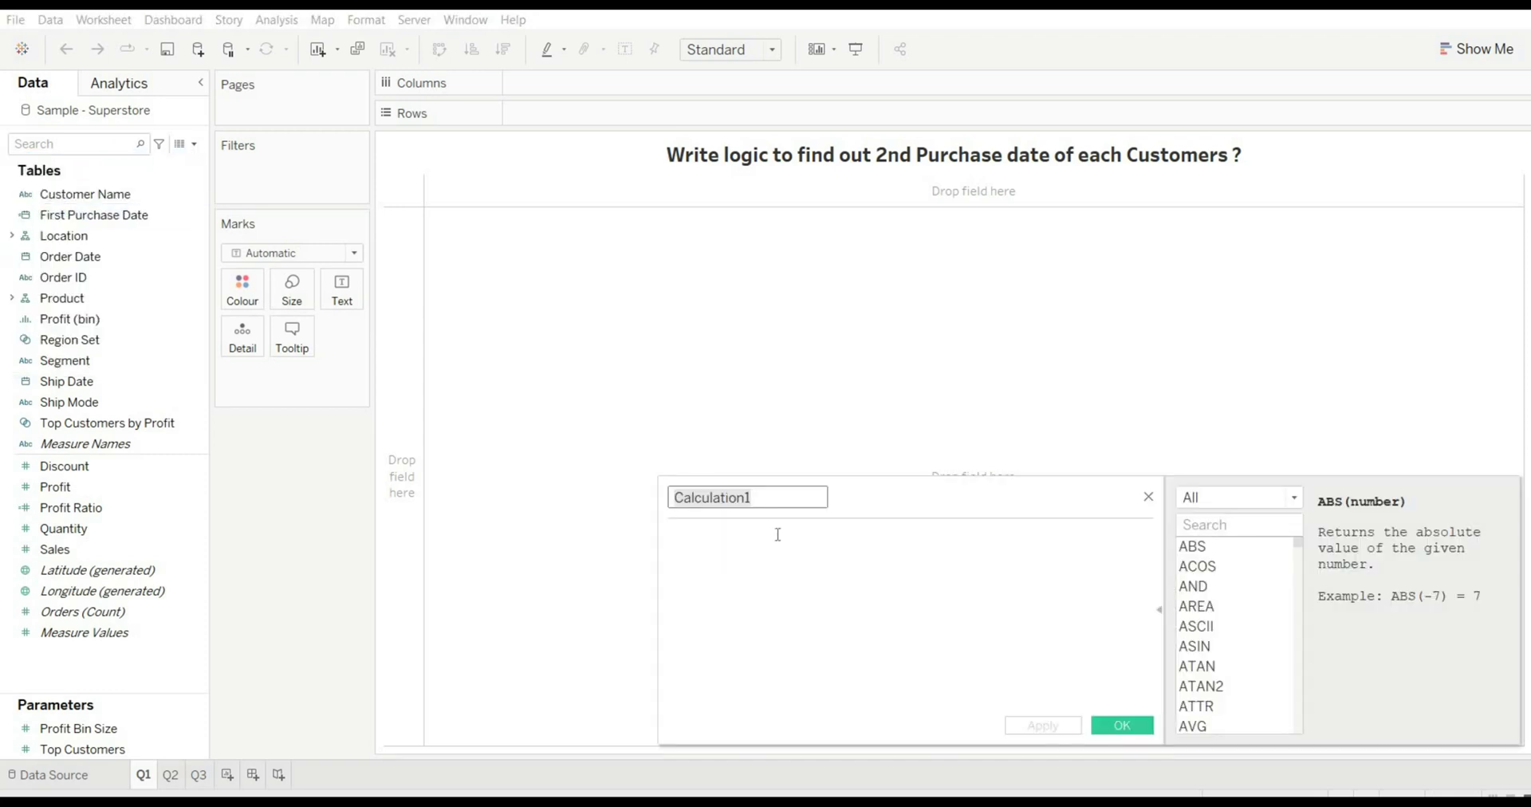
pyautogui.press('BackSpace')
pyautogui.write('2nd P')
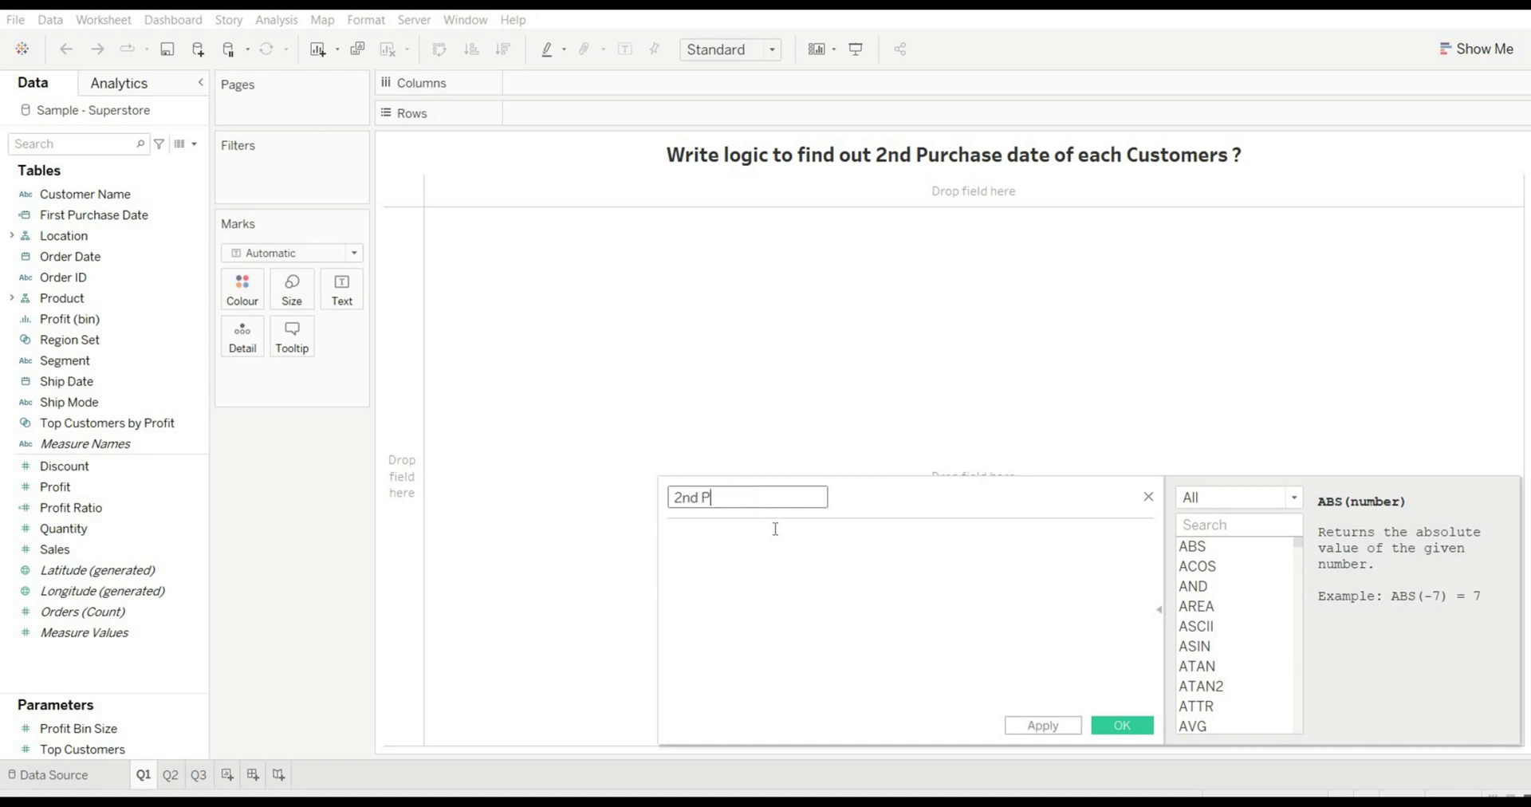
pyautogui.write('urchase Date')
pyautogui.click(765, 543)
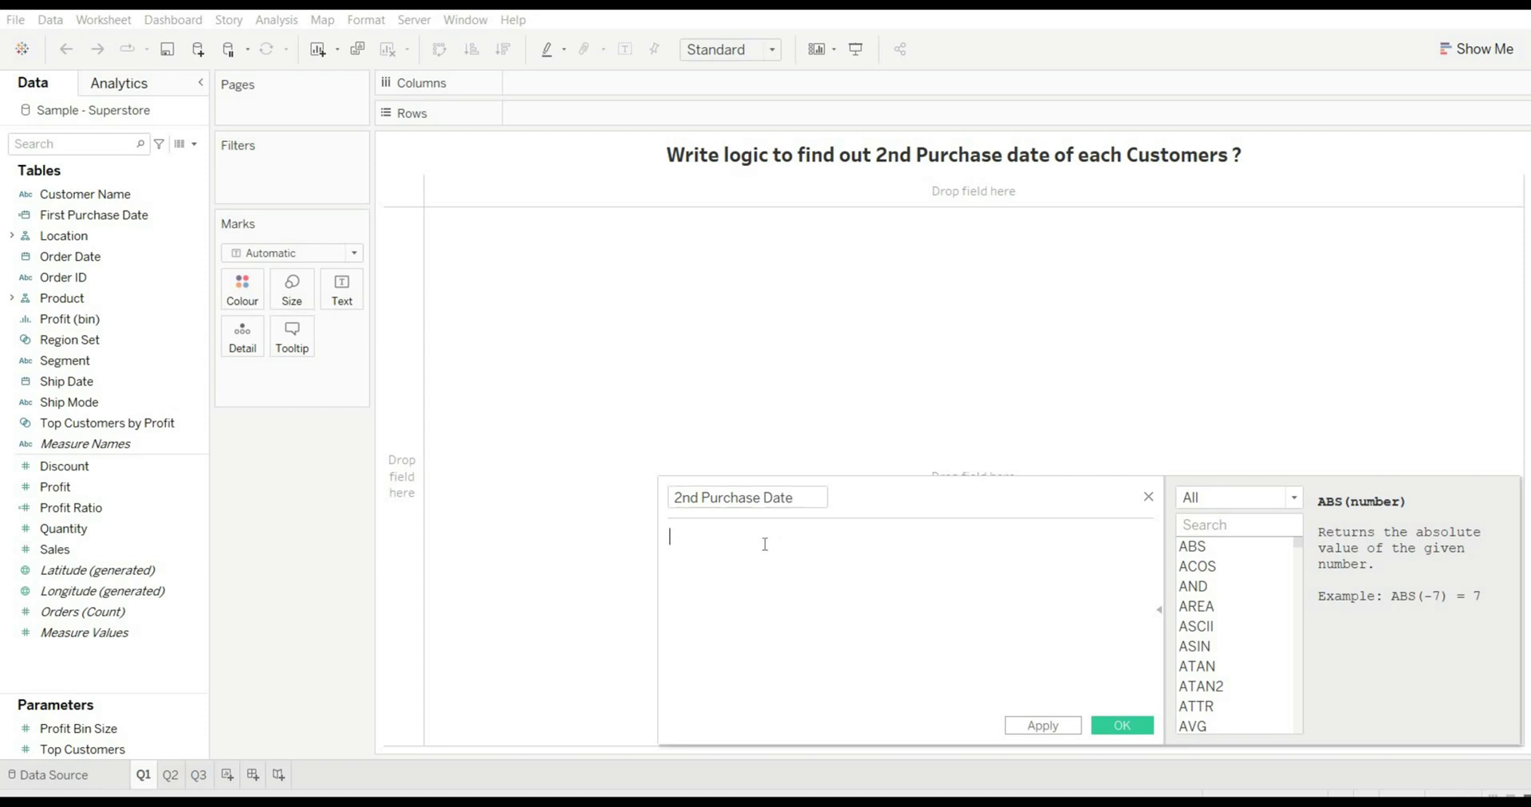
# Start the formula with { FIXED [Customer Name] : MIN() to aggregate a minimum per customer.
pyautogui.write('fixe')
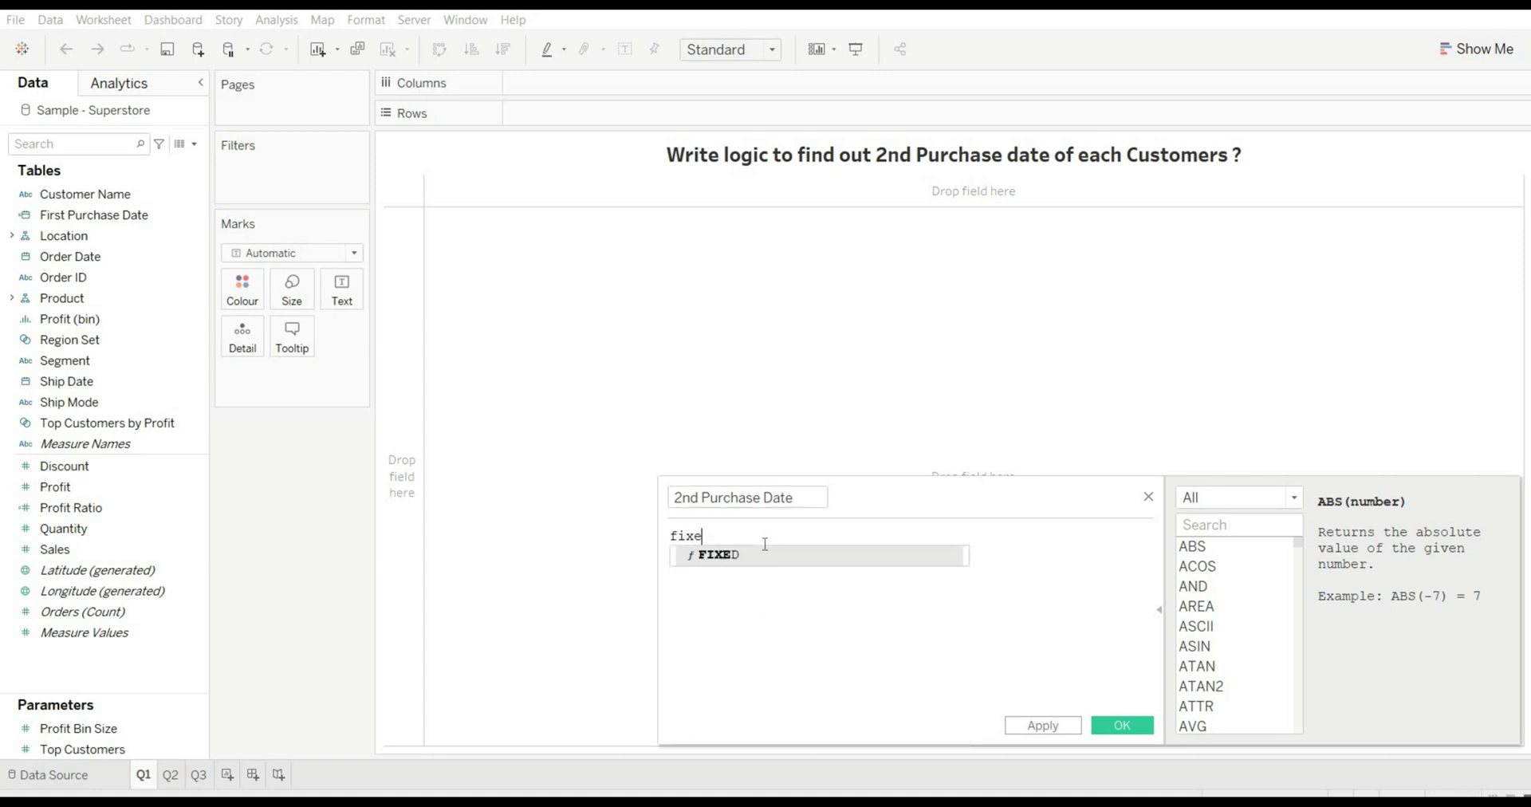
pyautogui.press('Return')
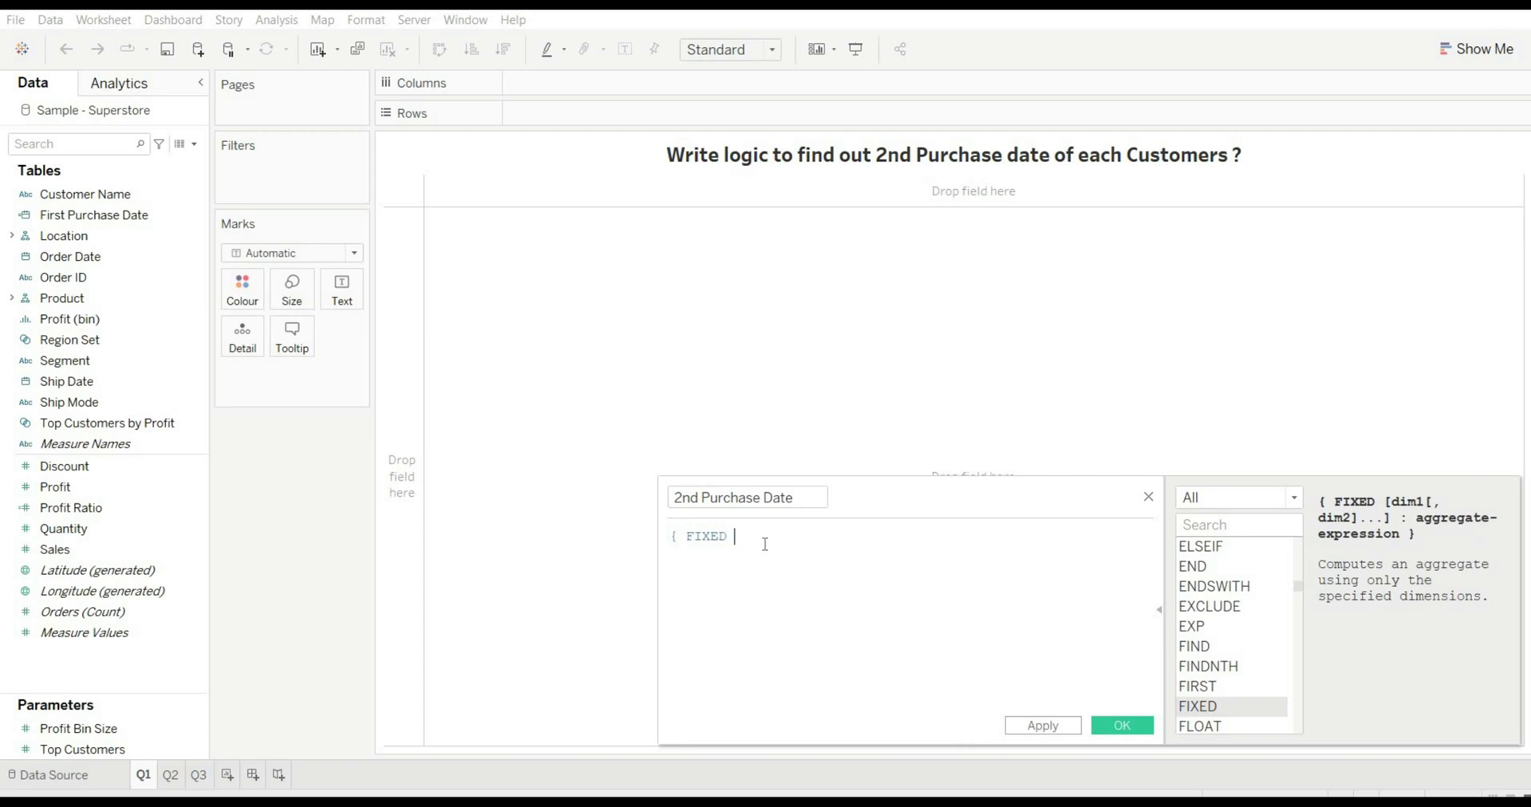
pyautogui.write('cus')
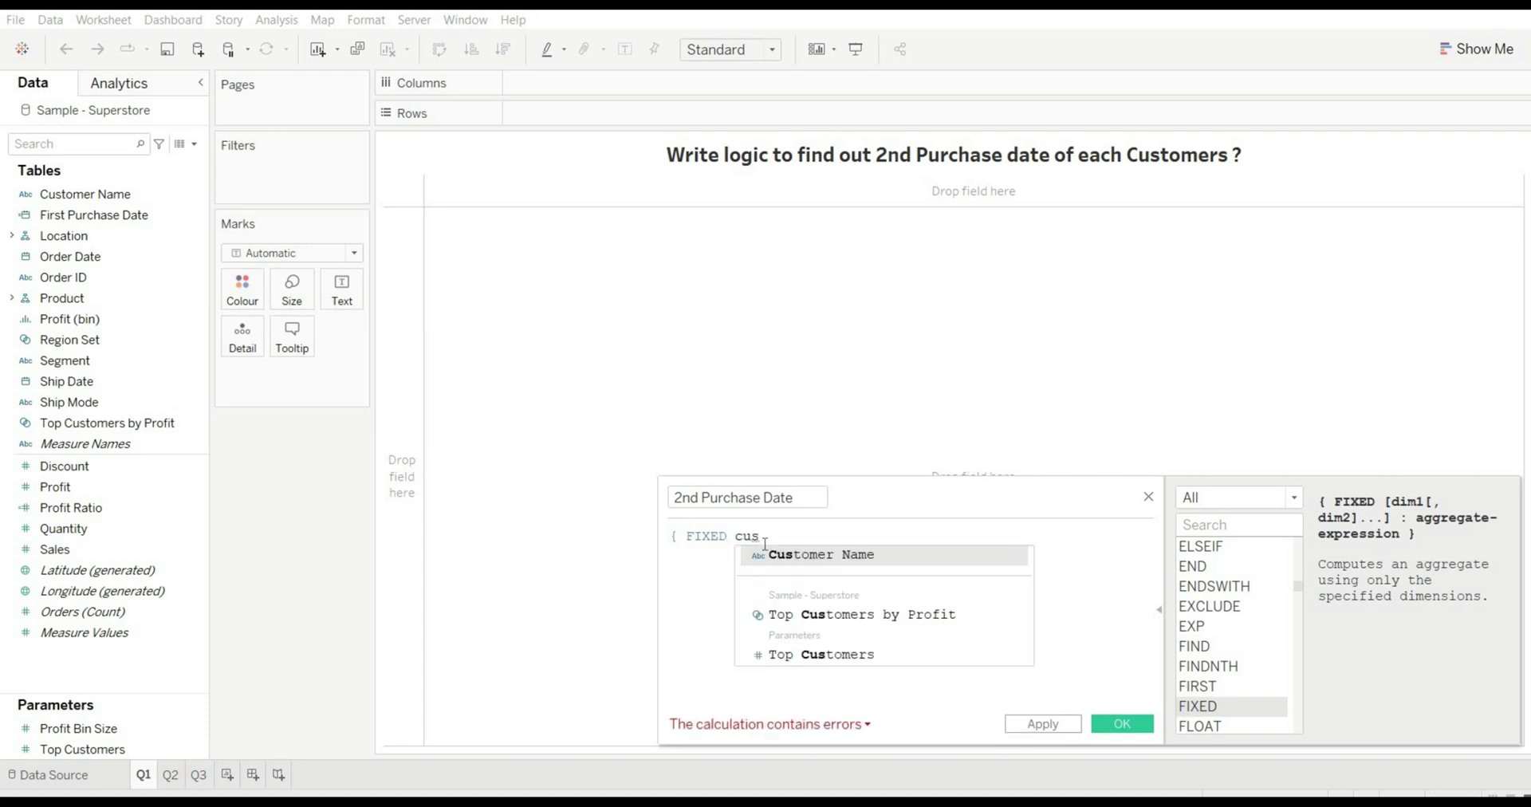
pyautogui.press('Return')
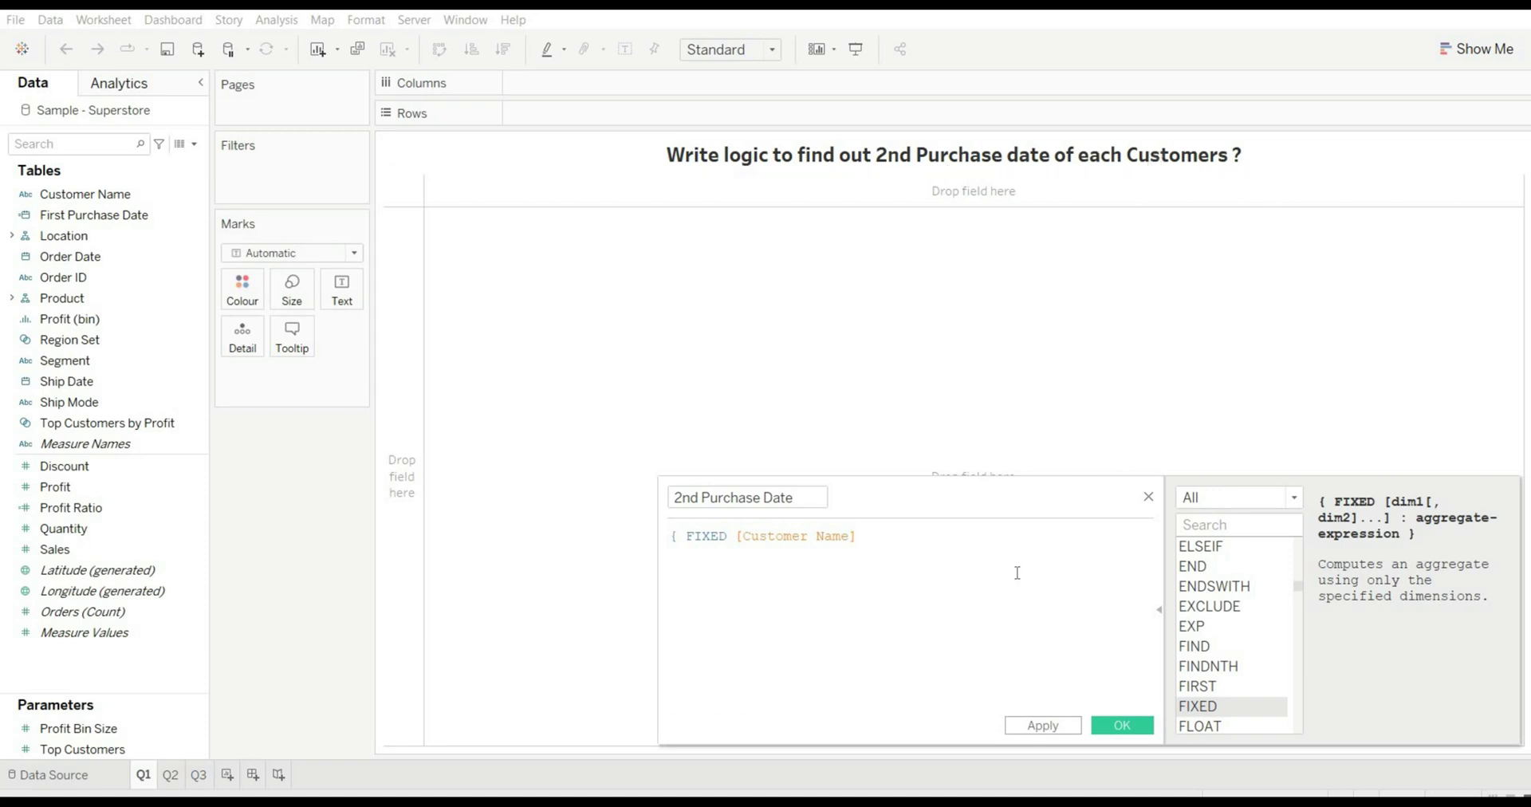
pyautogui.write(': min')
pyautogui.press('Return')
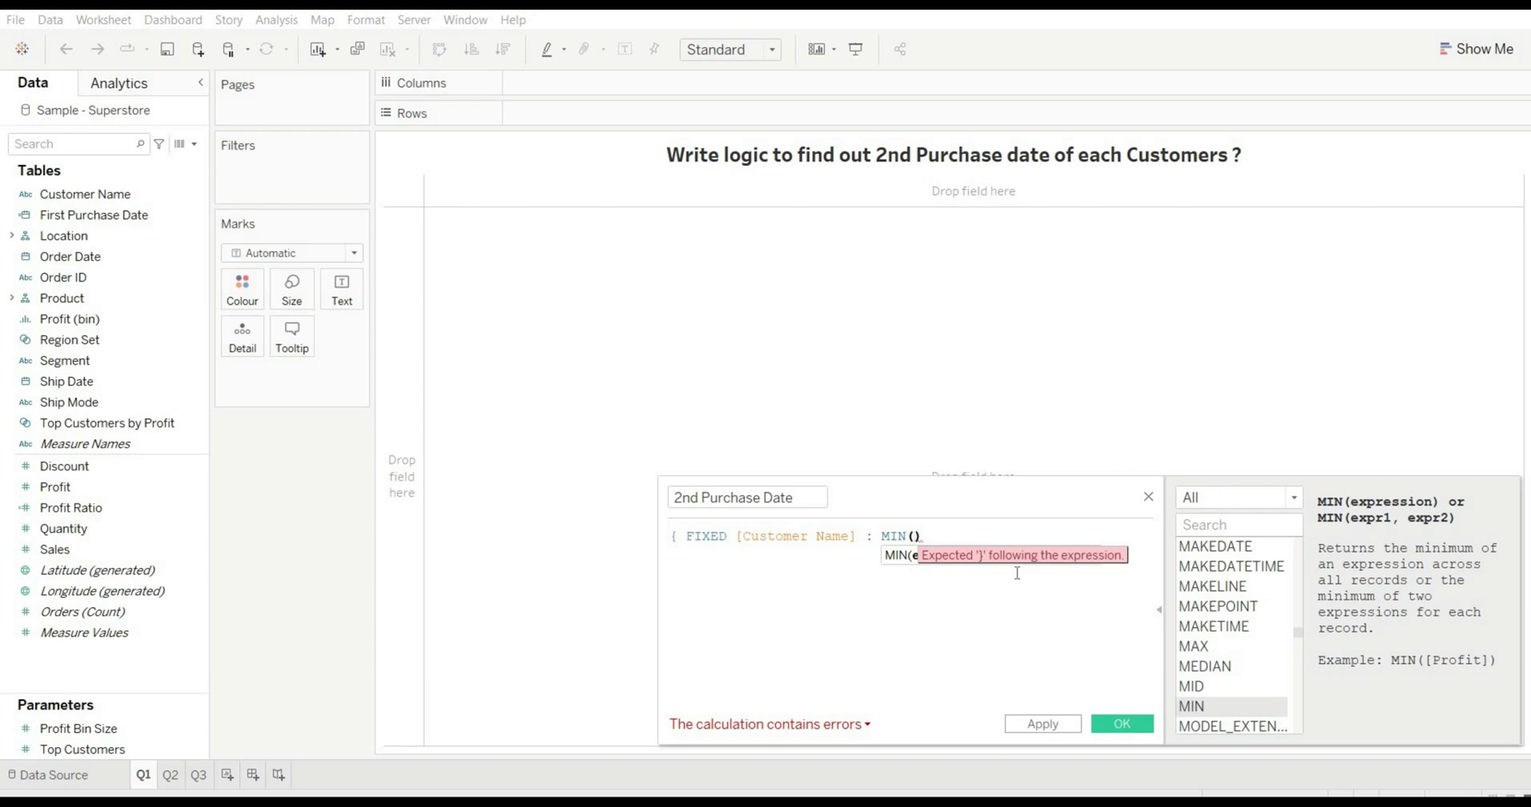
# Insert the condition IF [Order Date] > [First Purchase Date] inside the MIN function.
pyautogui.write('IF ')
pyautogui.write('[Order')
pyautogui.press('Return')
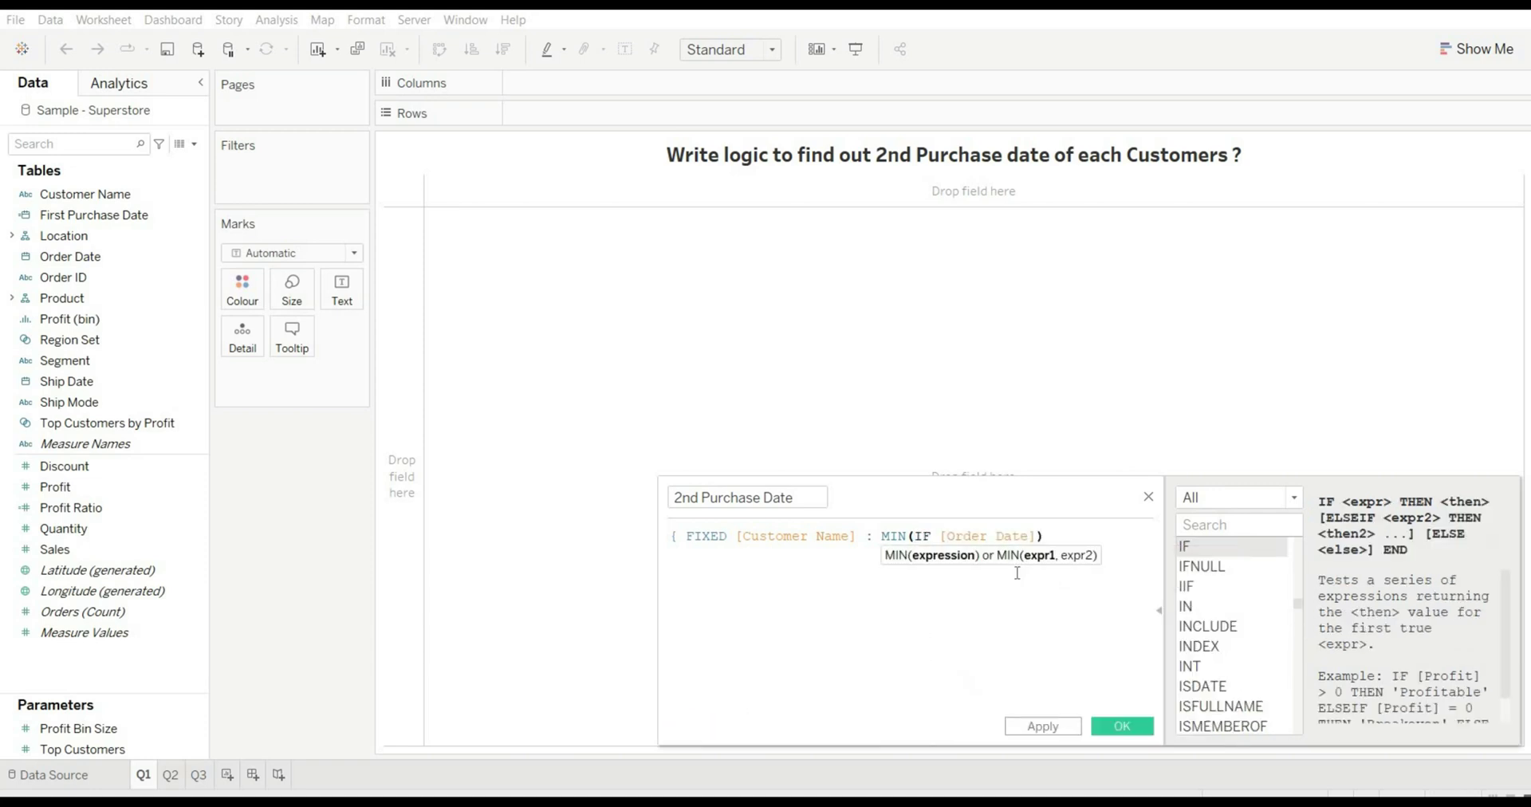
pyautogui.write('> first')
pyautogui.press('Down')
pyautogui.press('Return')
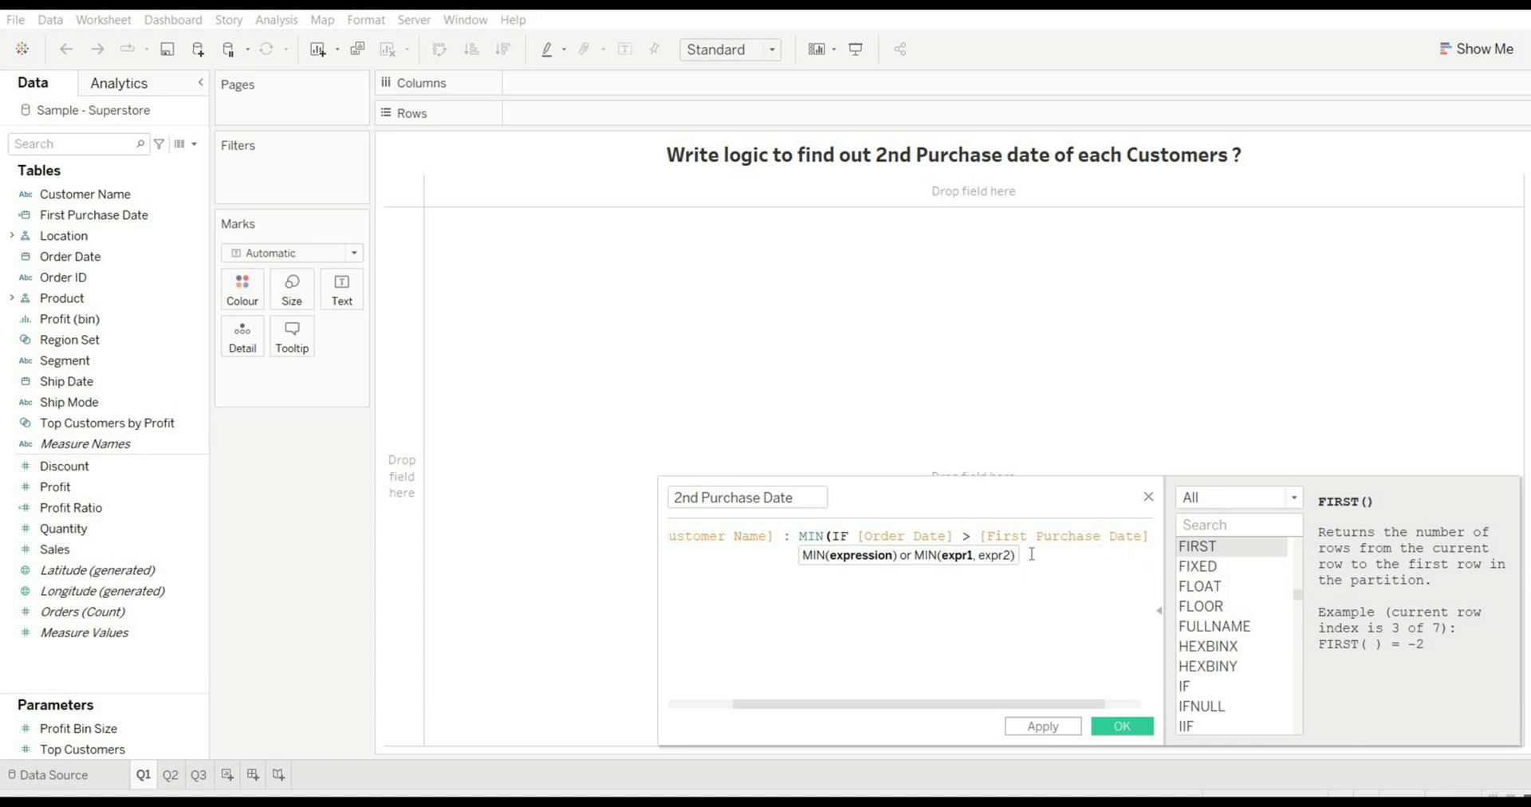
# Split the formula so MIN starts a second line and its closing parenthesis sits on a third line.
pyautogui.click(799, 536)
pyautogui.press('Return')
pyautogui.click(1022, 553)
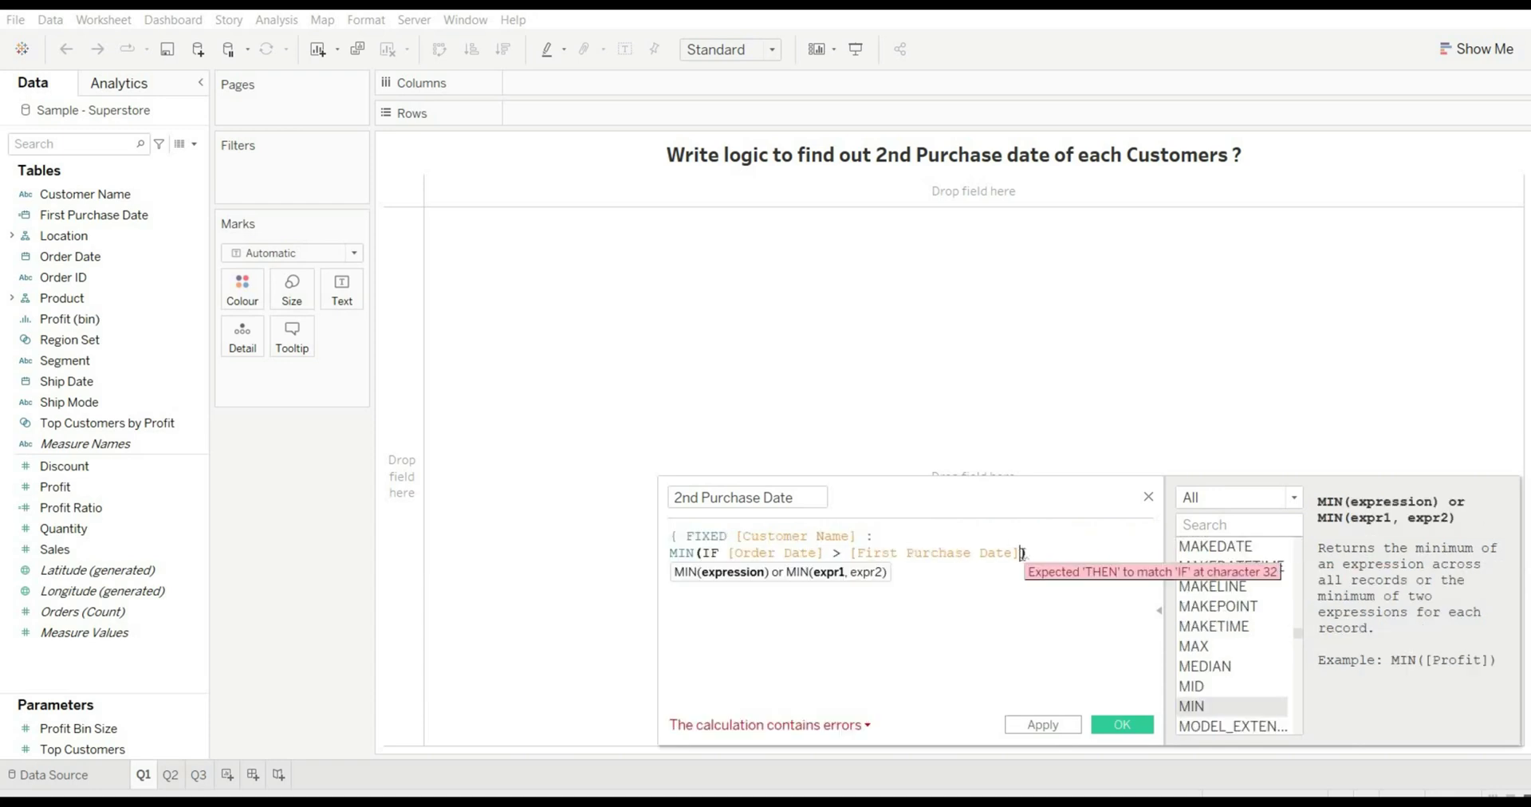
pyautogui.press('Return')
pyautogui.press('BackSpace')
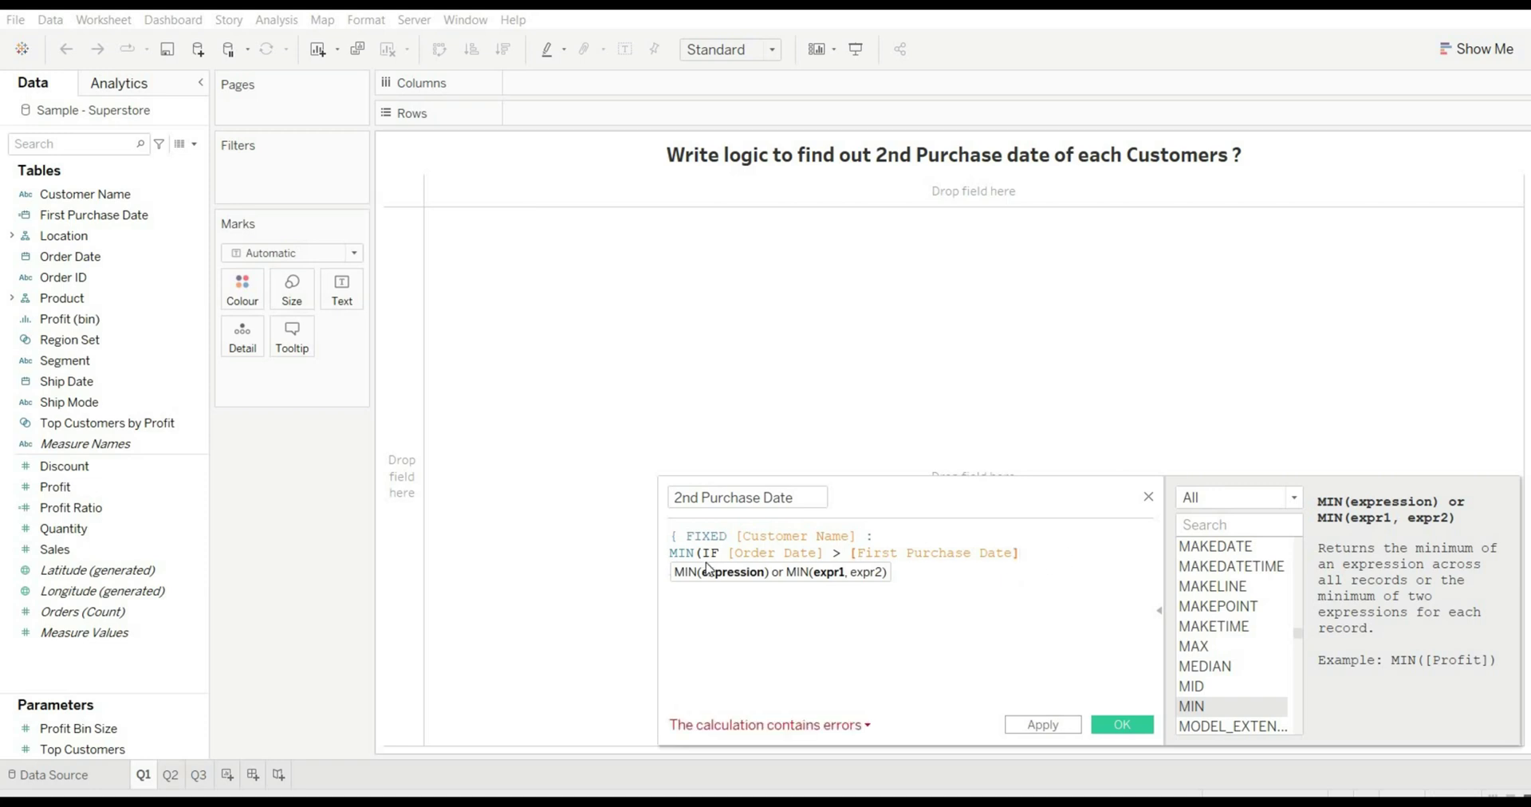
pyautogui.press('Return')
pyautogui.write(')')
pyautogui.press('Left')
# Complete the condition with THEN [Order Date] and END on separate lines, and close the FIXED expression with a brace.
pyautogui.write('th')
pyautogui.press('Return')
pyautogui.write('orde')
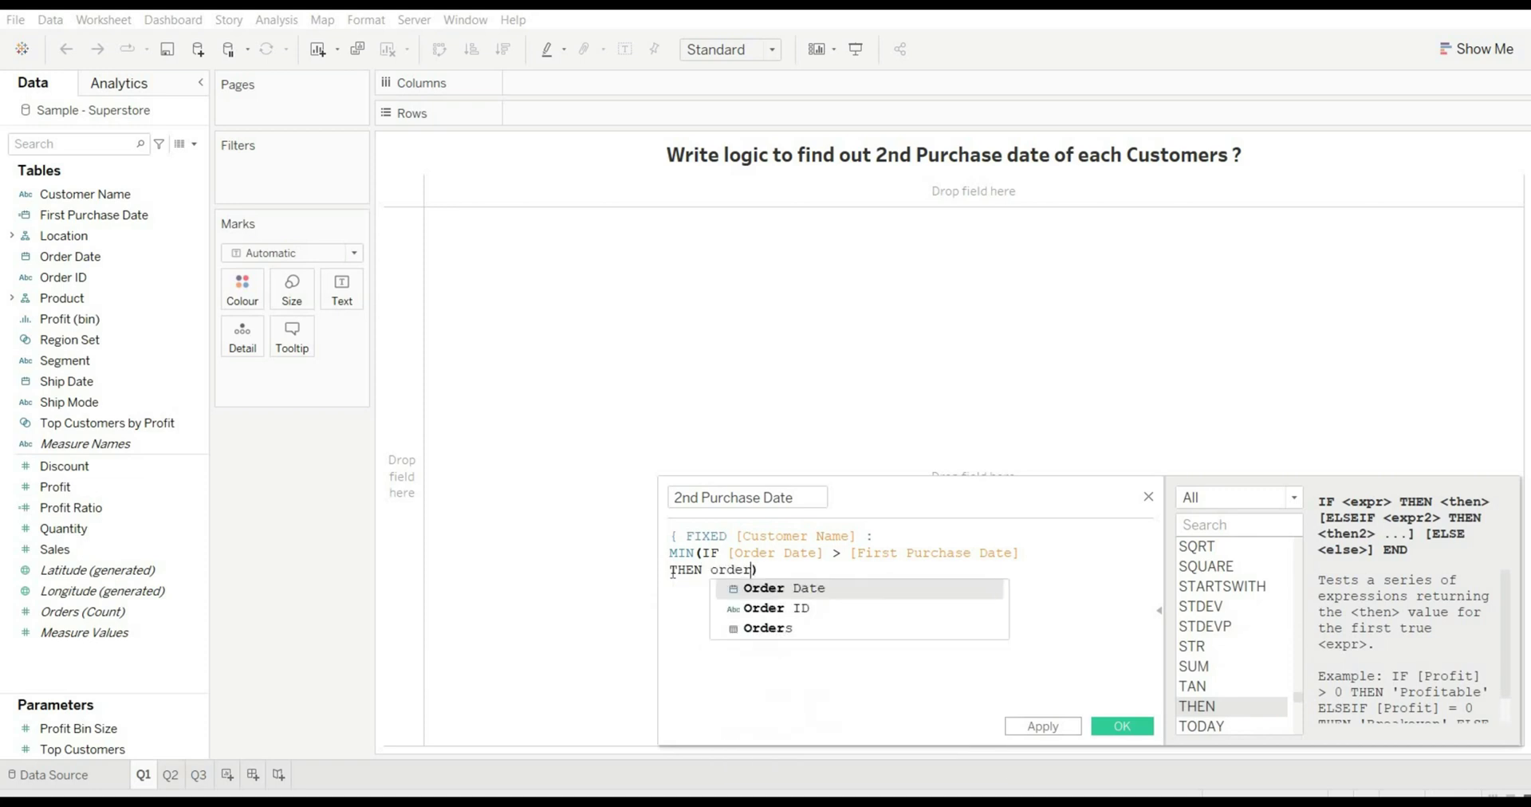
pyautogui.press('Return')
pyautogui.press('Return')
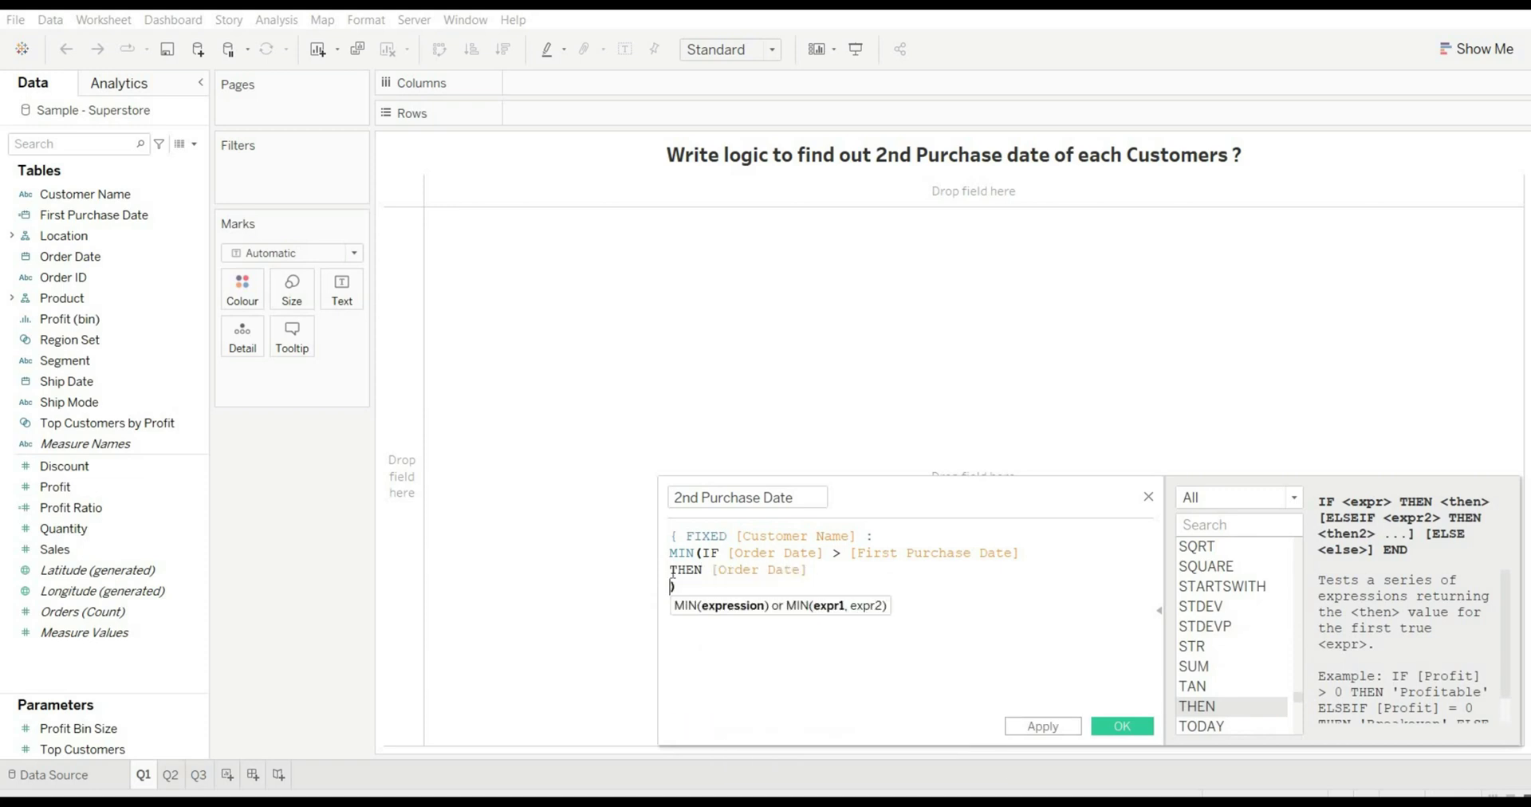
pyautogui.write('END')
pyautogui.press('Return')
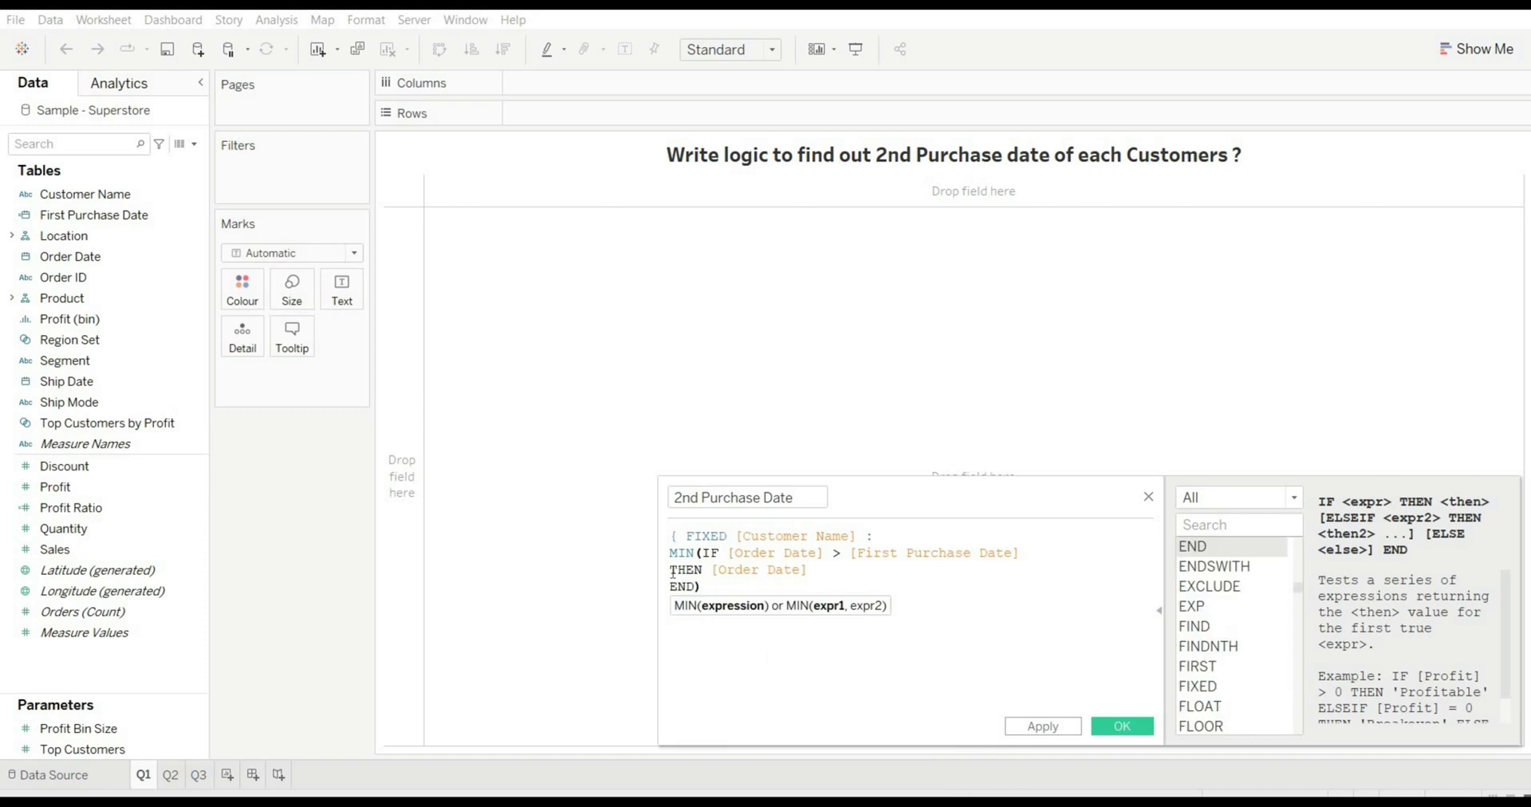
pyautogui.press('End')
pyautogui.write('}')
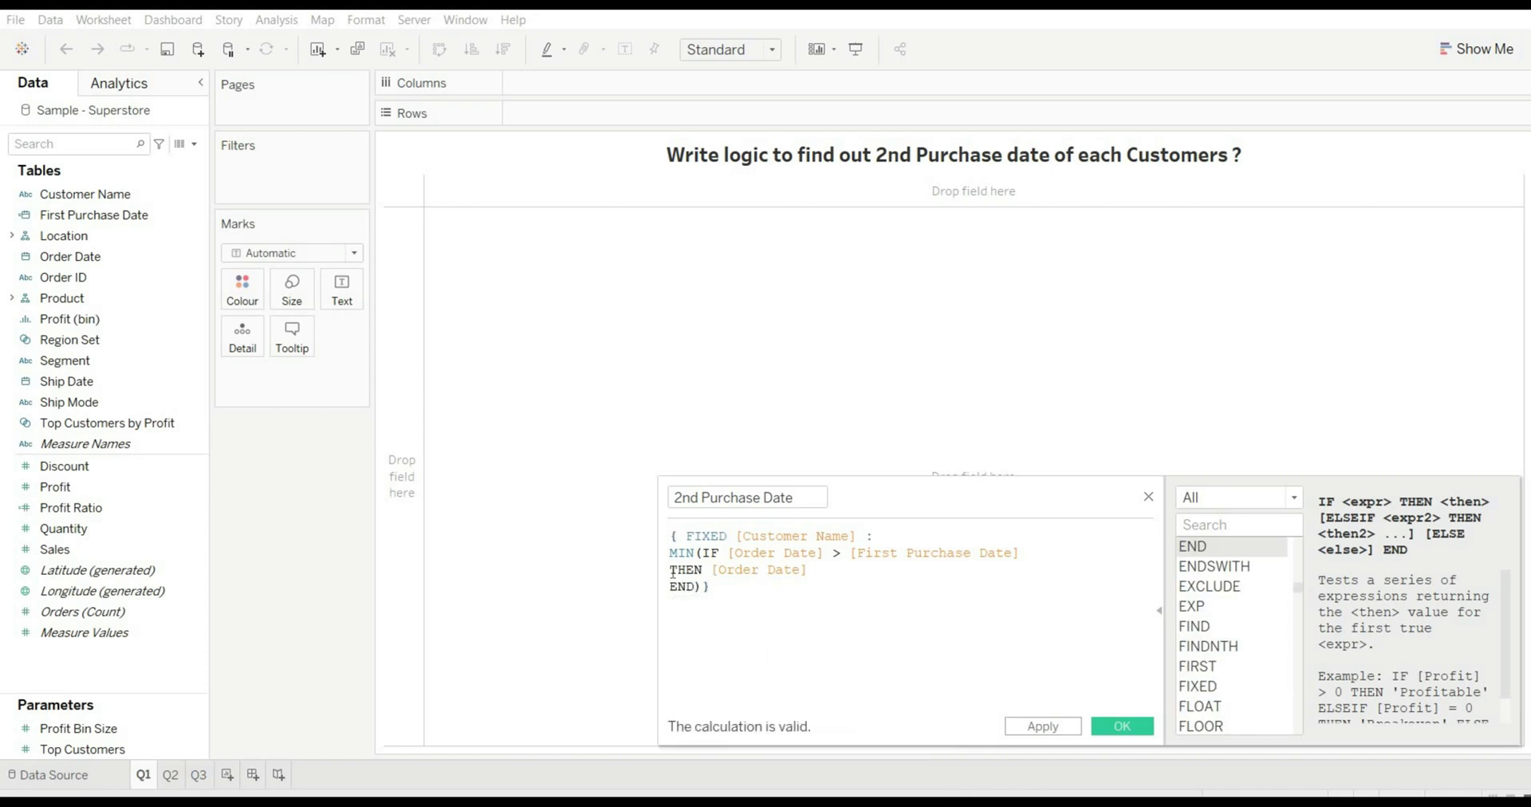
# Check the Order Date and First Purchase Date references in the formula and save the calculated field.
pyautogui.click(764, 552)
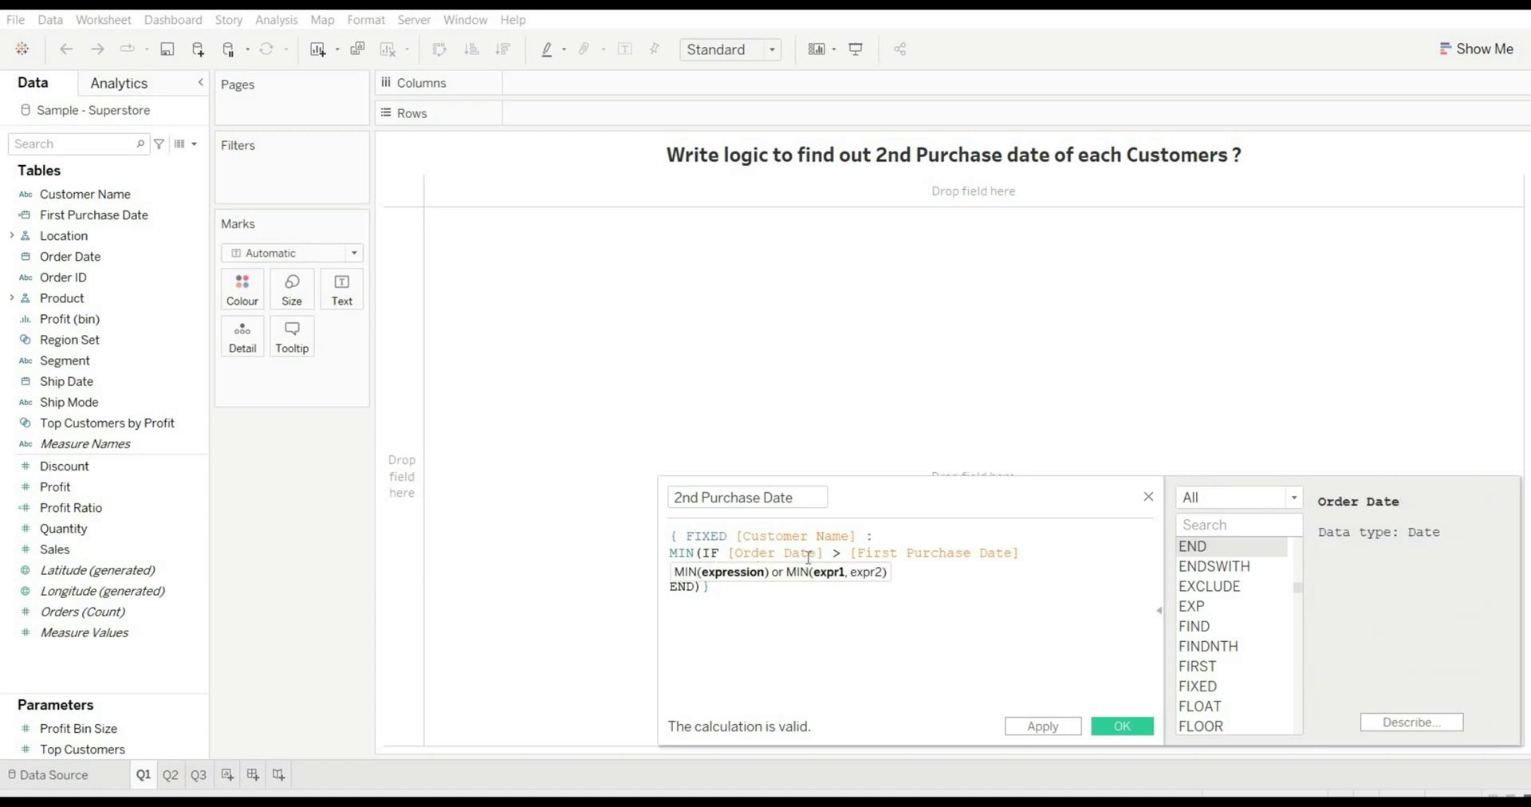
pyautogui.click(934, 552)
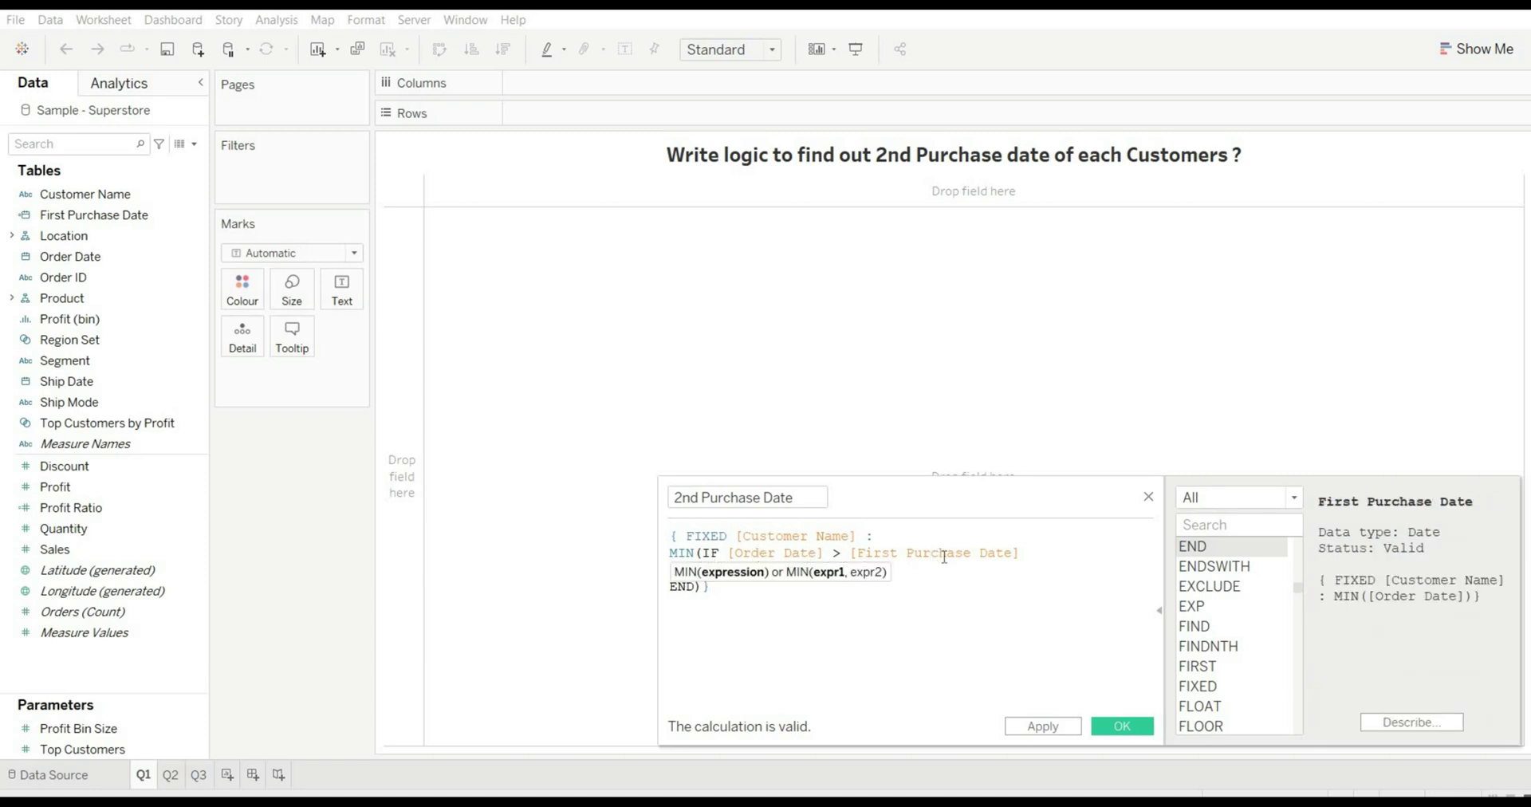
pyautogui.click(672, 587)
pyautogui.write('THEN [Order Date]')
pyautogui.press('Return')
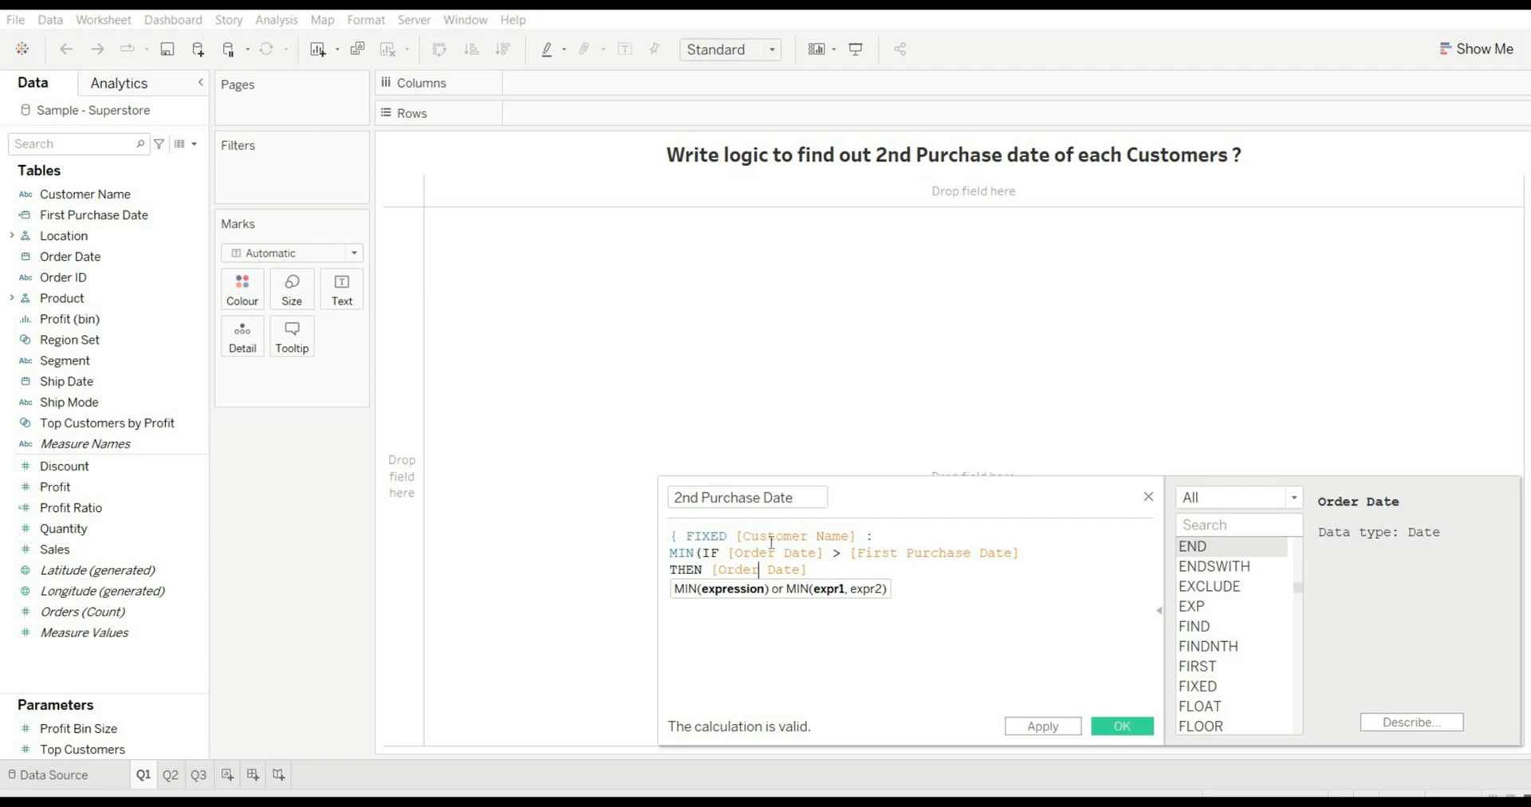
pyautogui.click(1113, 728)
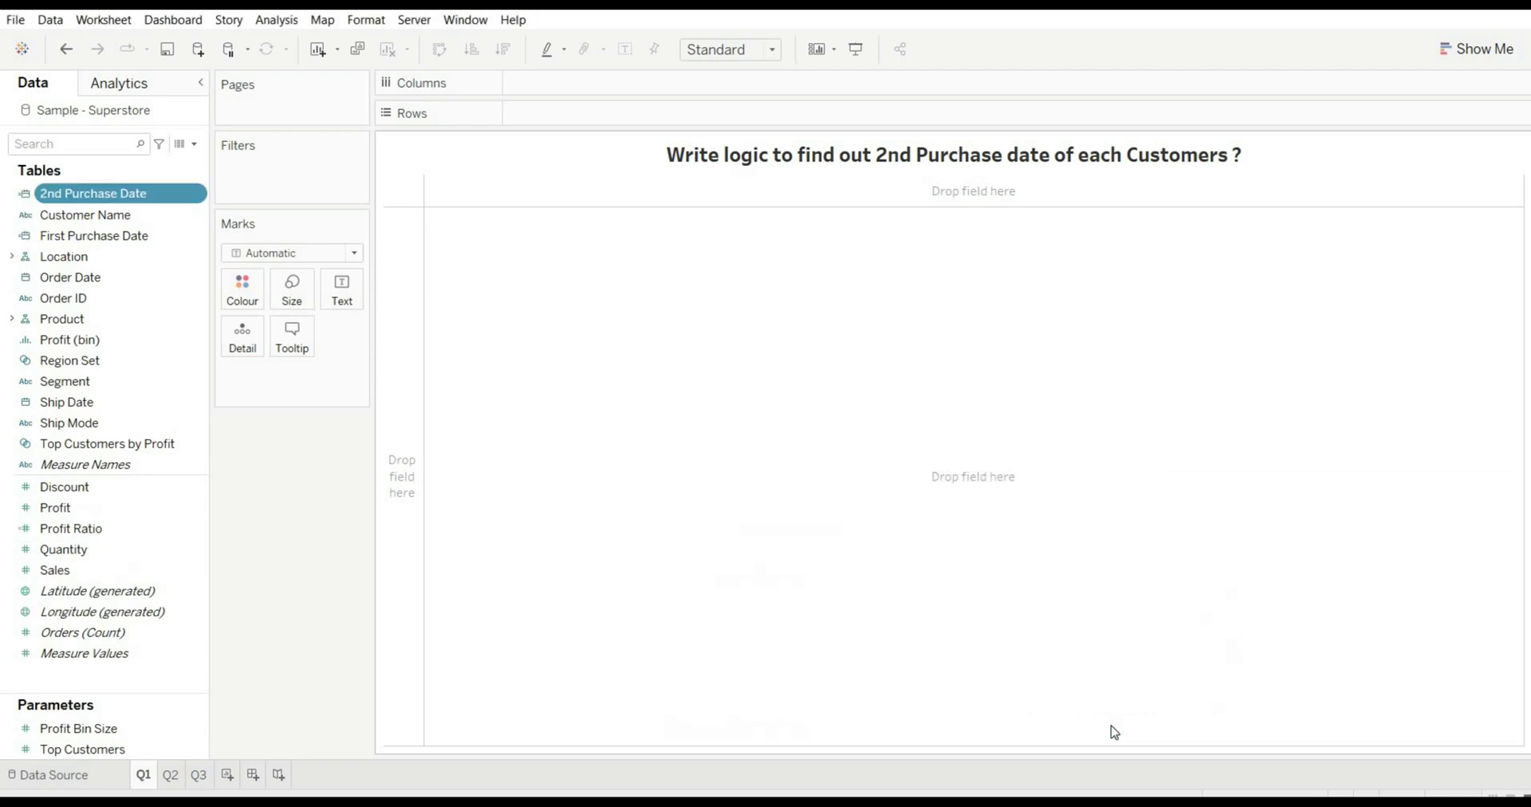
# Add Customer Name to the rows of the view.
pyautogui.click(120, 257)
pyautogui.click(113, 239)
pyautogui.doubleClick(112, 215)
pyautogui.click(66, 279)
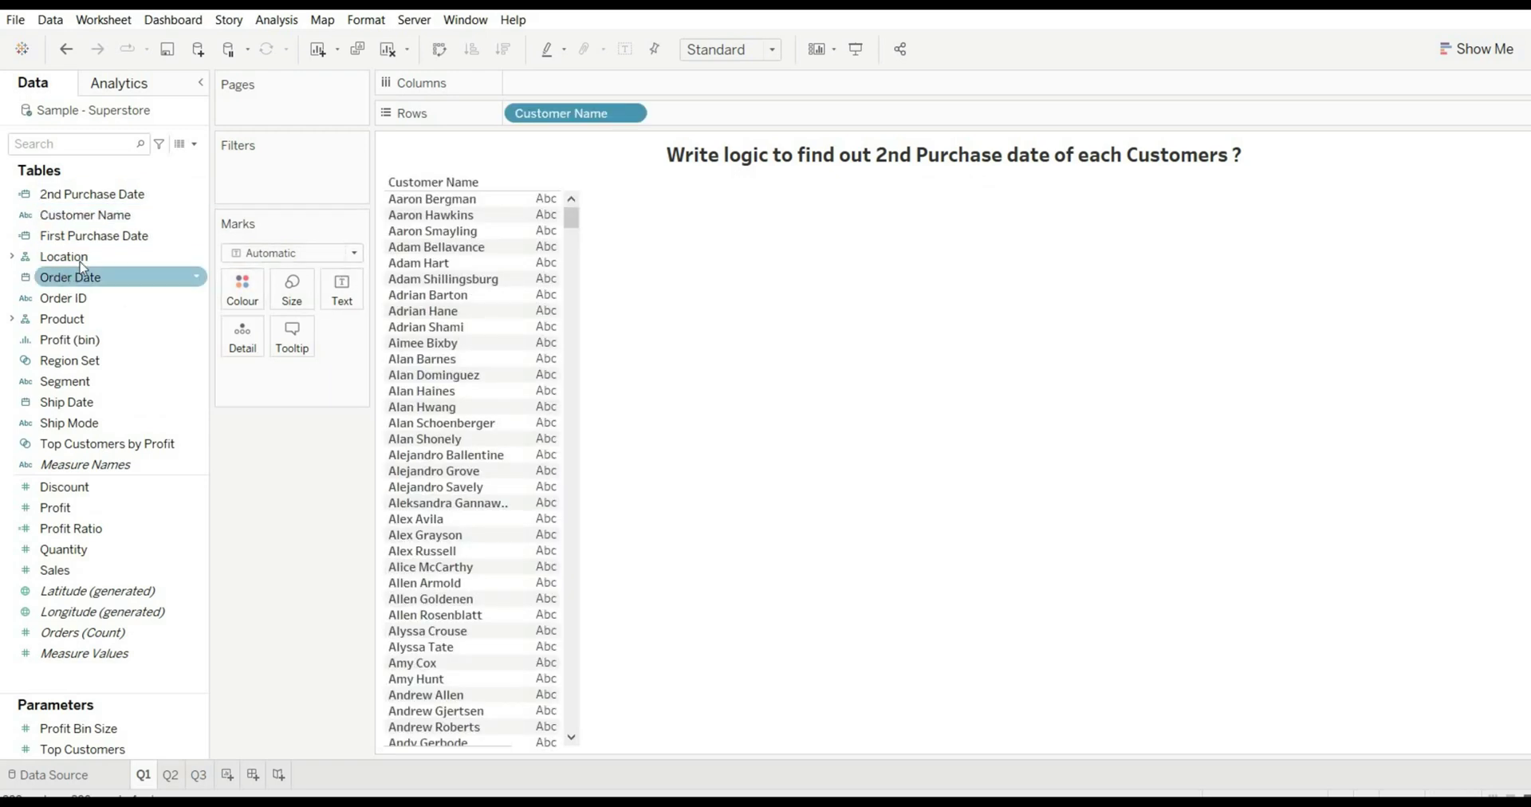
# Add Order Date to the rows after Customer Name and show it as discrete exact dates.
pyautogui.moveTo(98, 280); pyautogui.dragTo(715, 117)
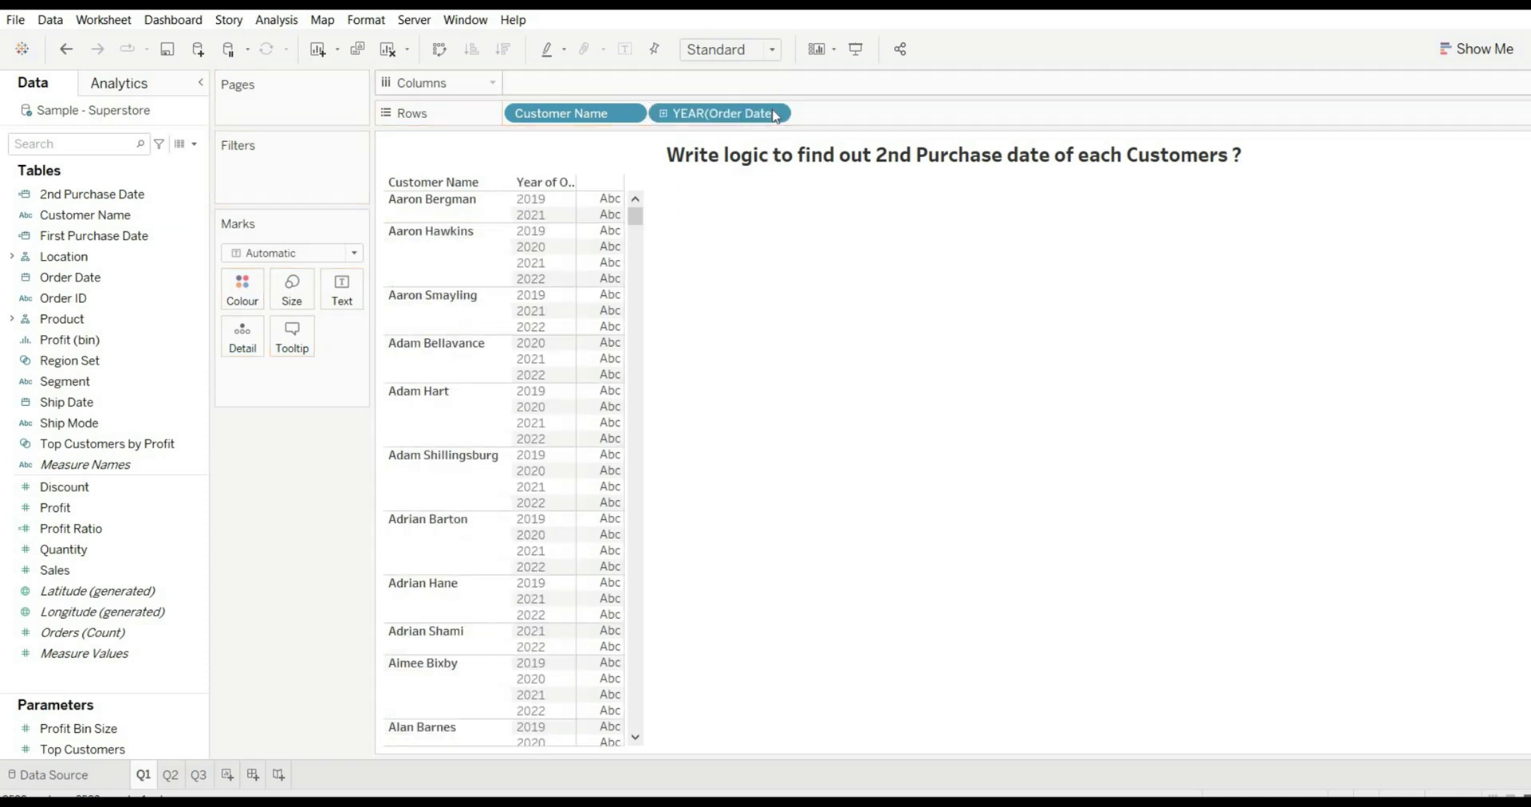
pyautogui.click(773, 115)
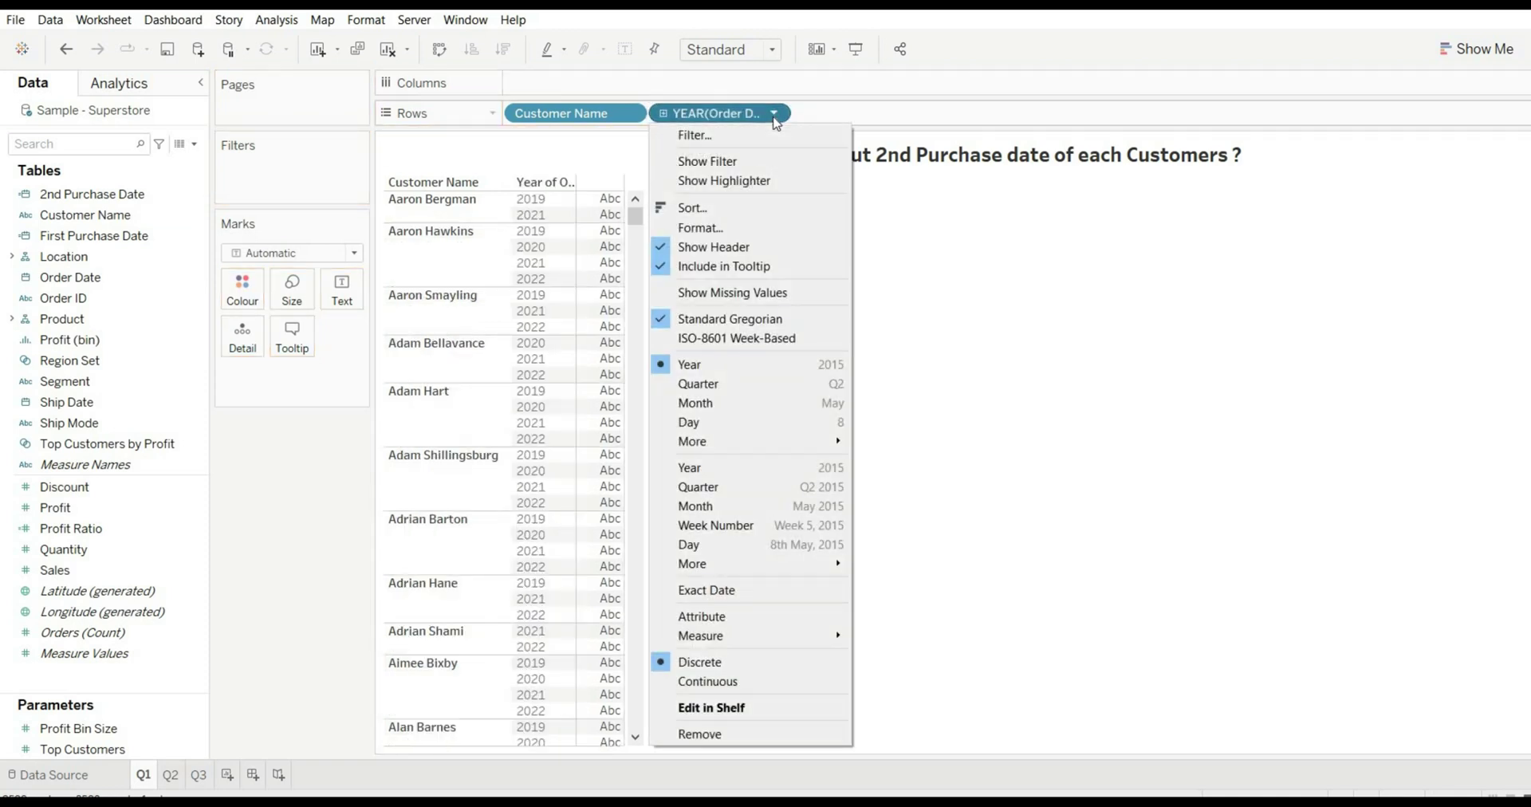
pyautogui.click(743, 598)
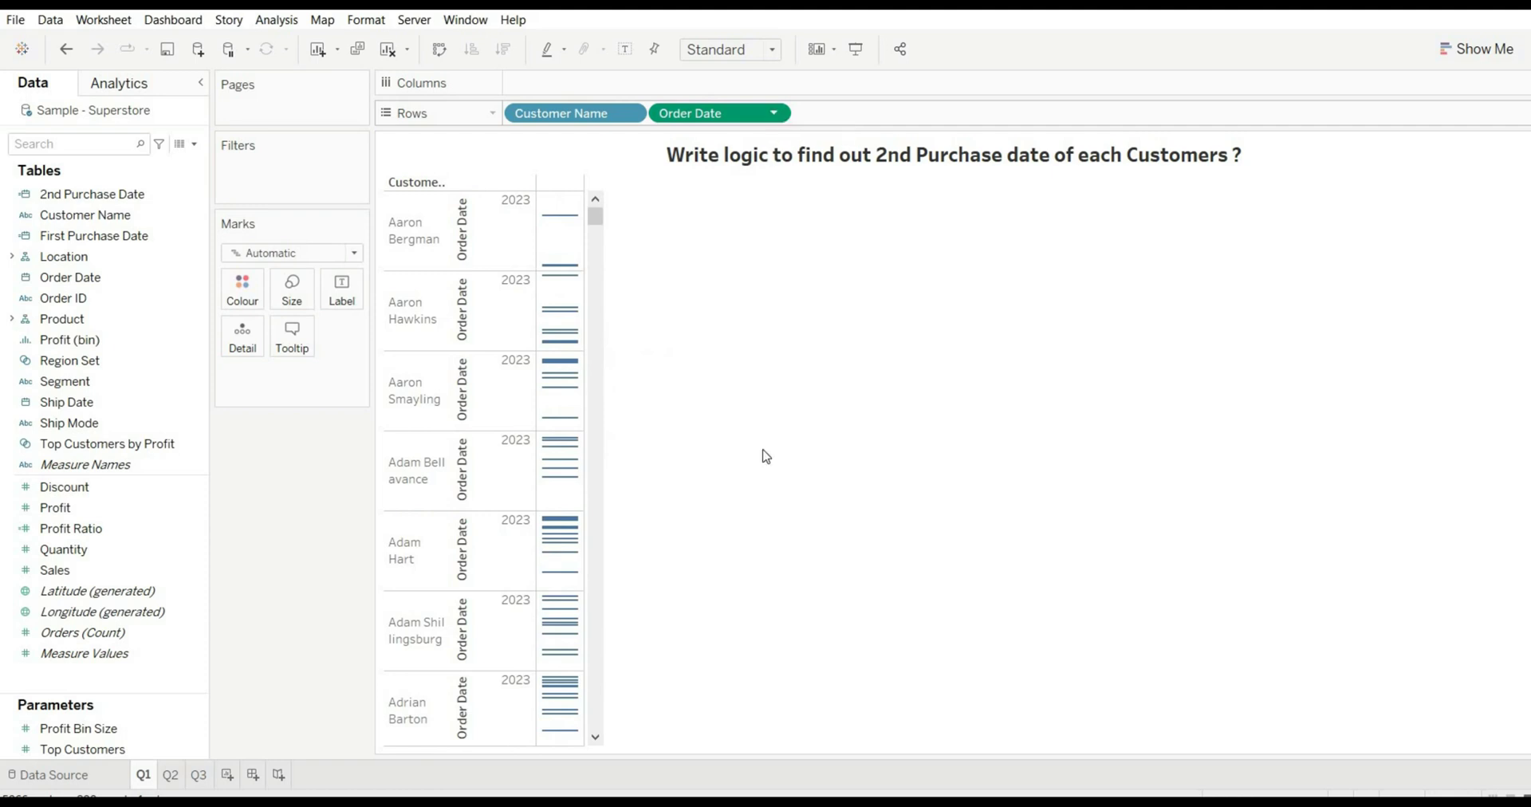
pyautogui.click(774, 117)
pyautogui.click(707, 640)
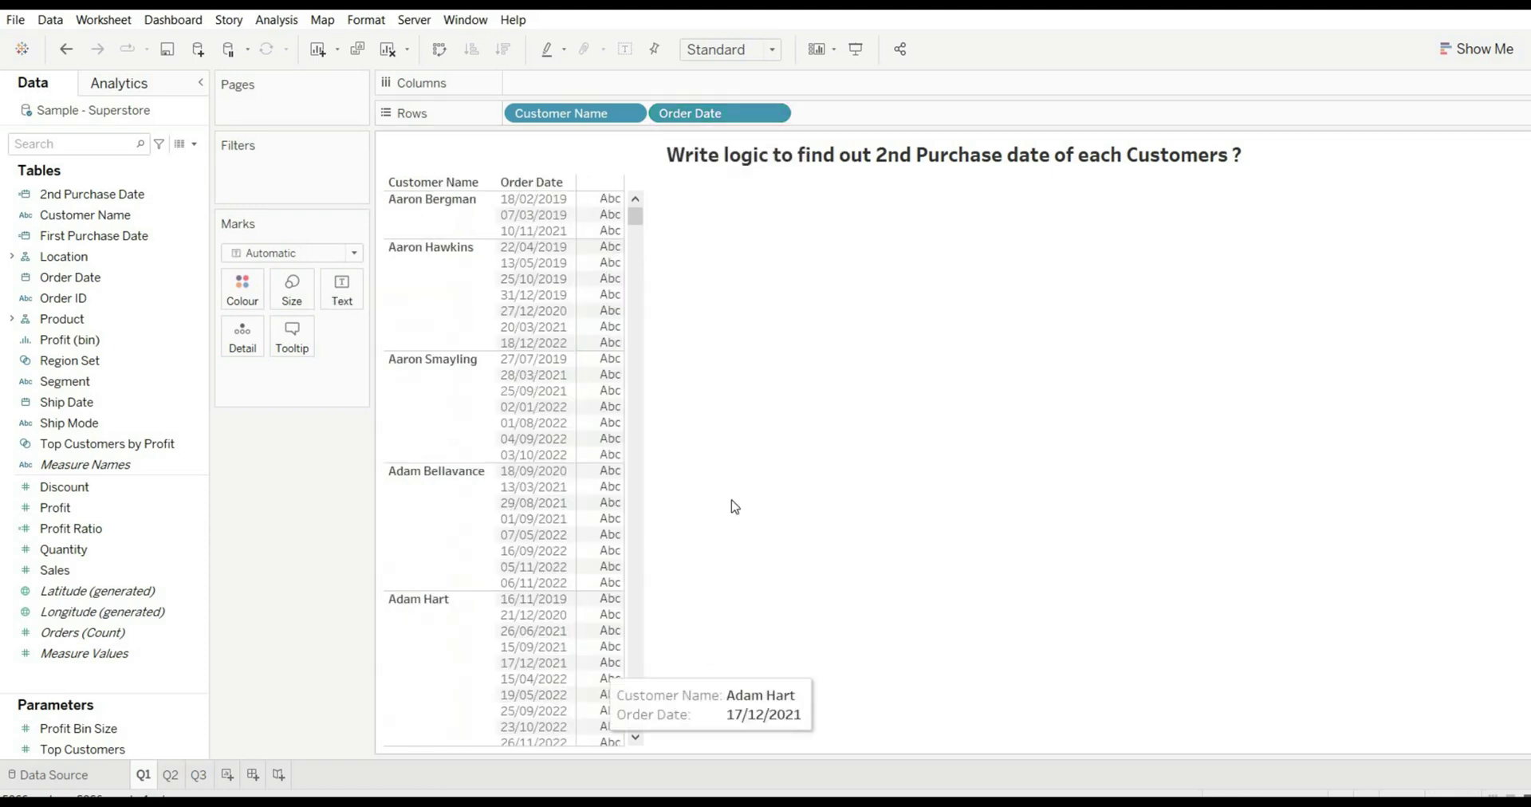
# Add 2nd Purchase Date to the rows as discrete exact dates, placed between Customer Name and Order Date.
pyautogui.click(100, 216)
pyautogui.moveTo(90, 196)
pyautogui.mouseDown()
pyautogui.moveTo(641, 102)
pyautogui.moveTo(839, 120)
pyautogui.mouseUp()
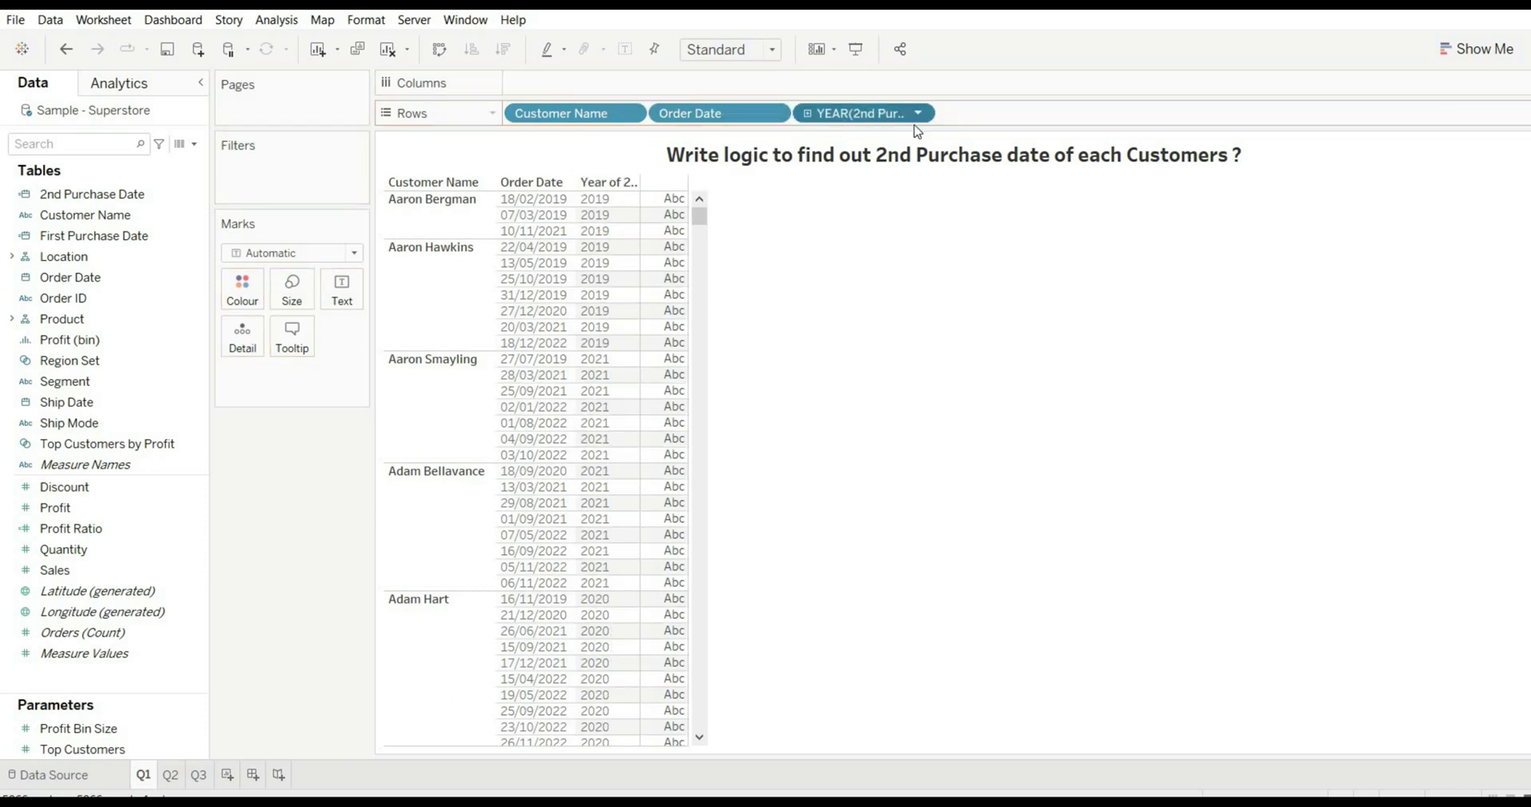
pyautogui.click(918, 112)
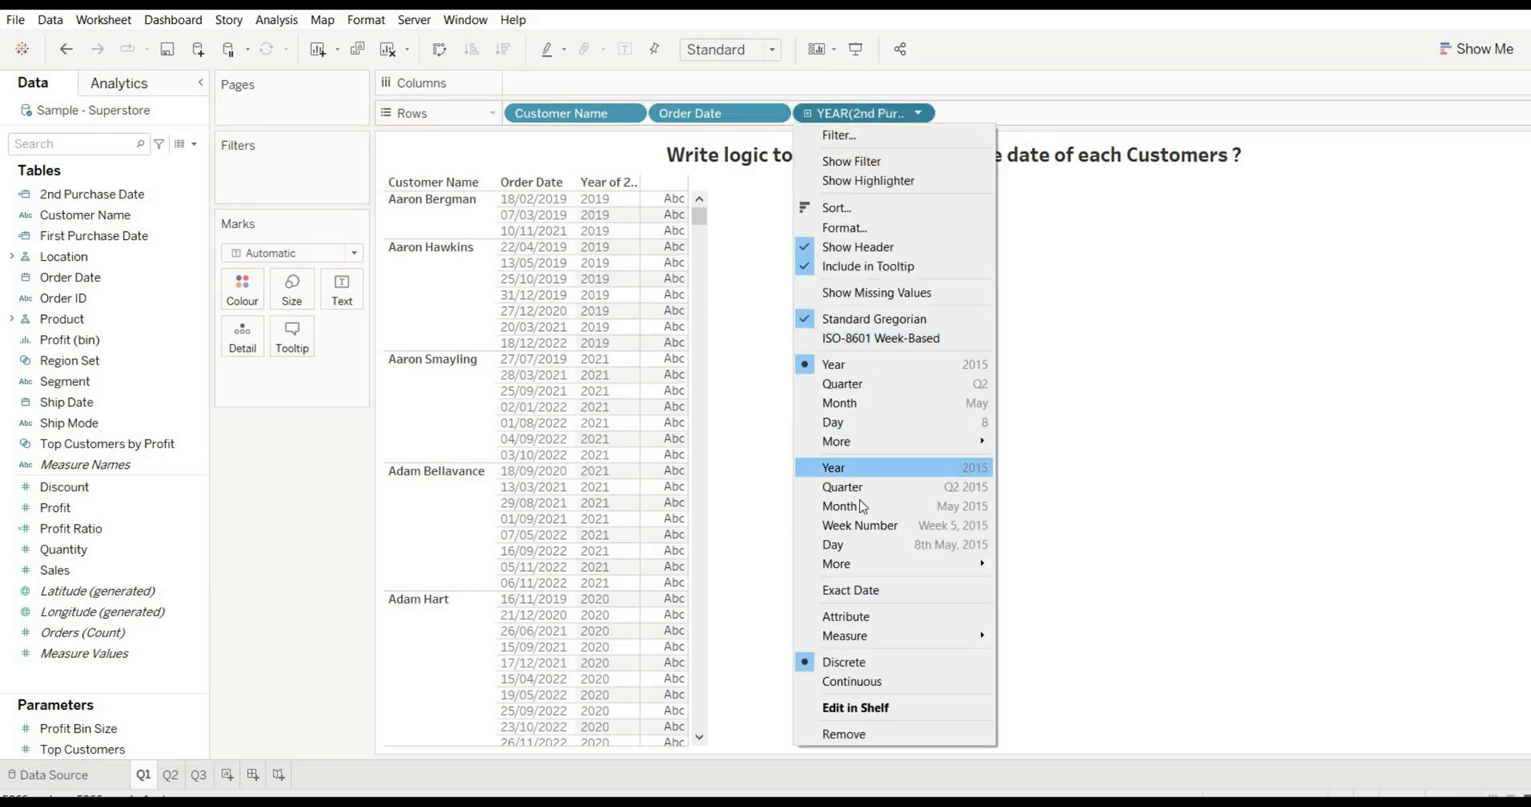
pyautogui.press('Escape')
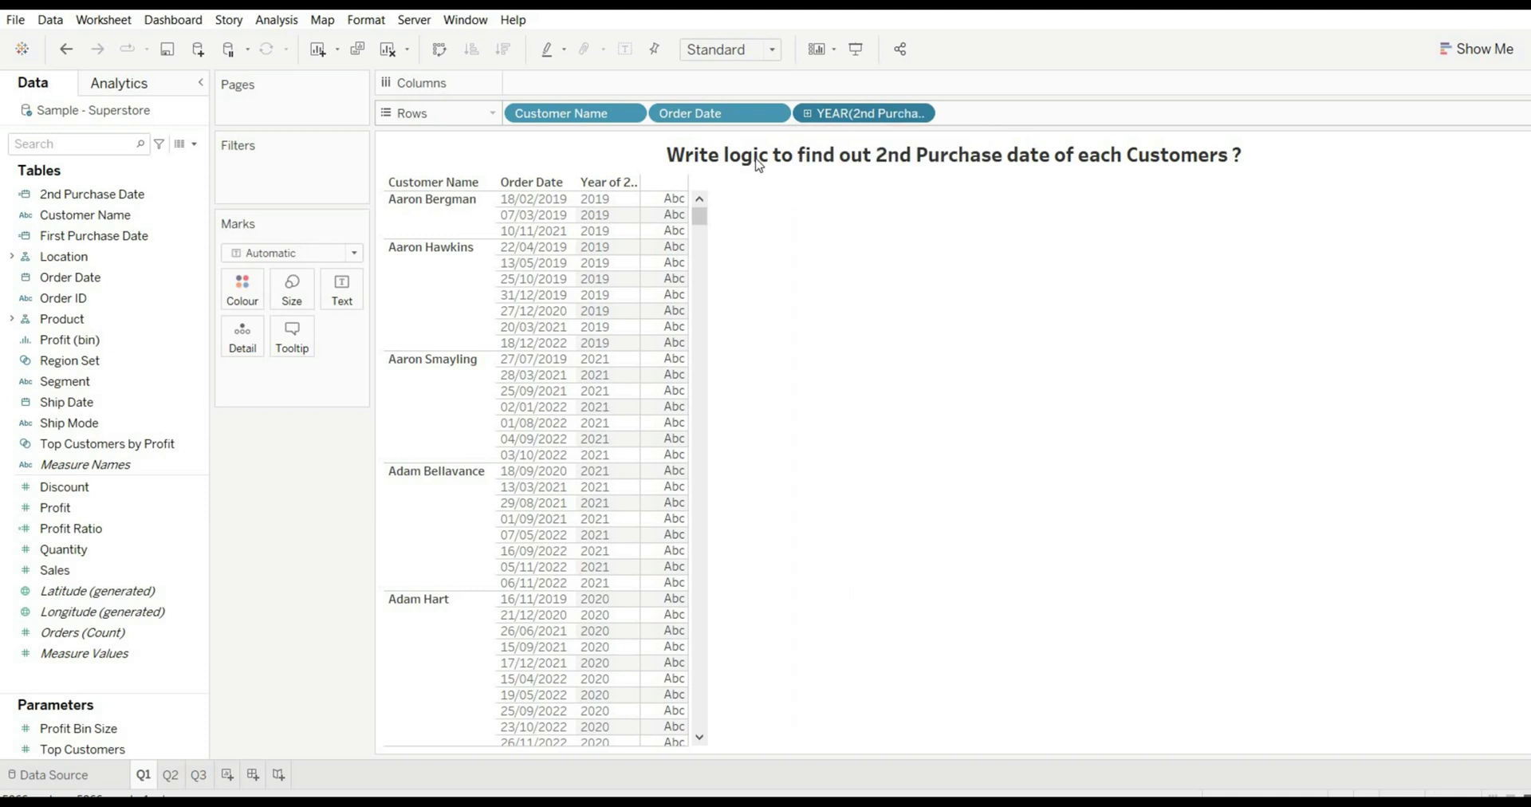
pyautogui.click(919, 114)
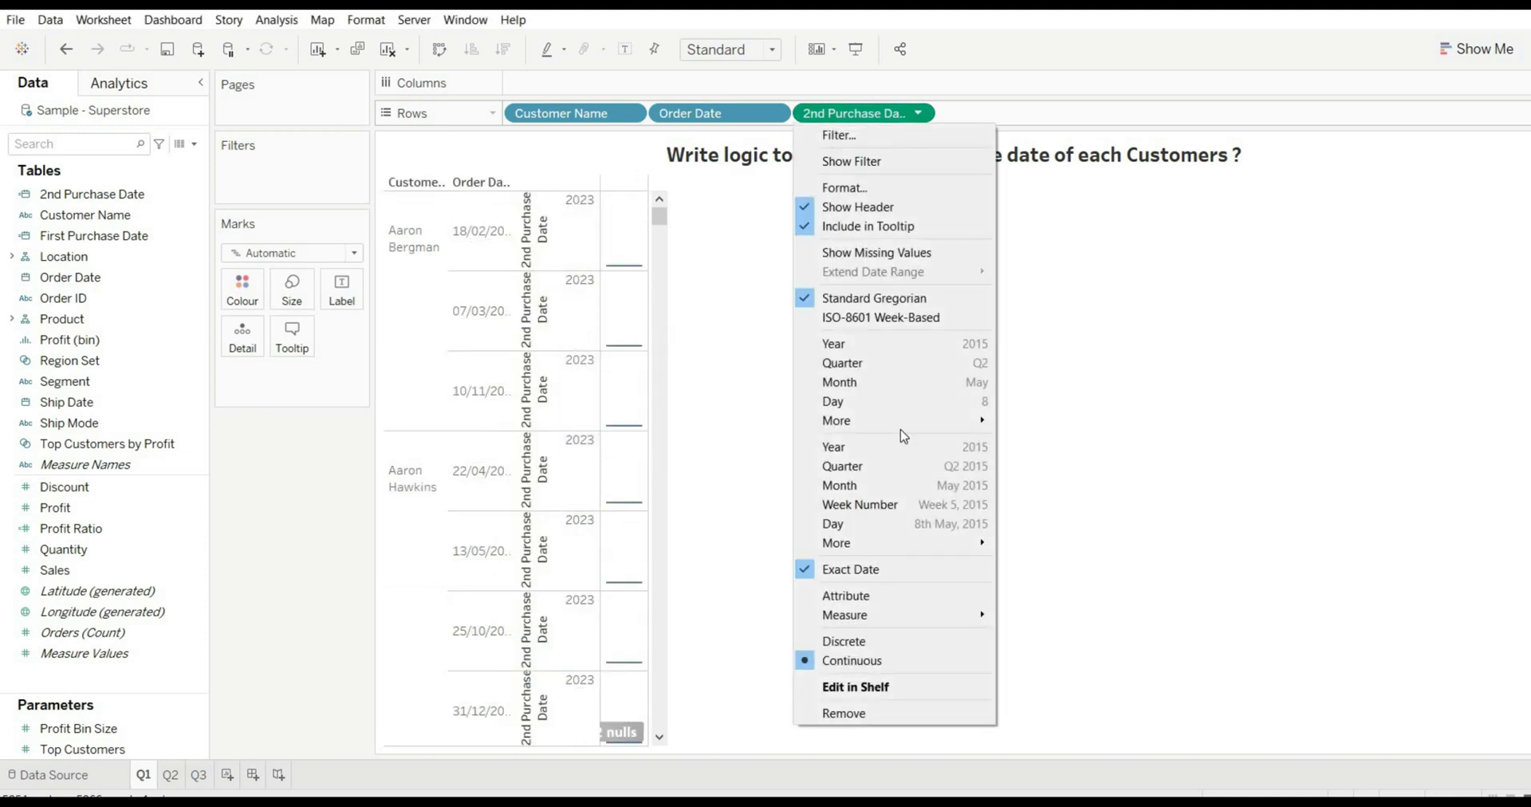
pyautogui.click(780, 491)
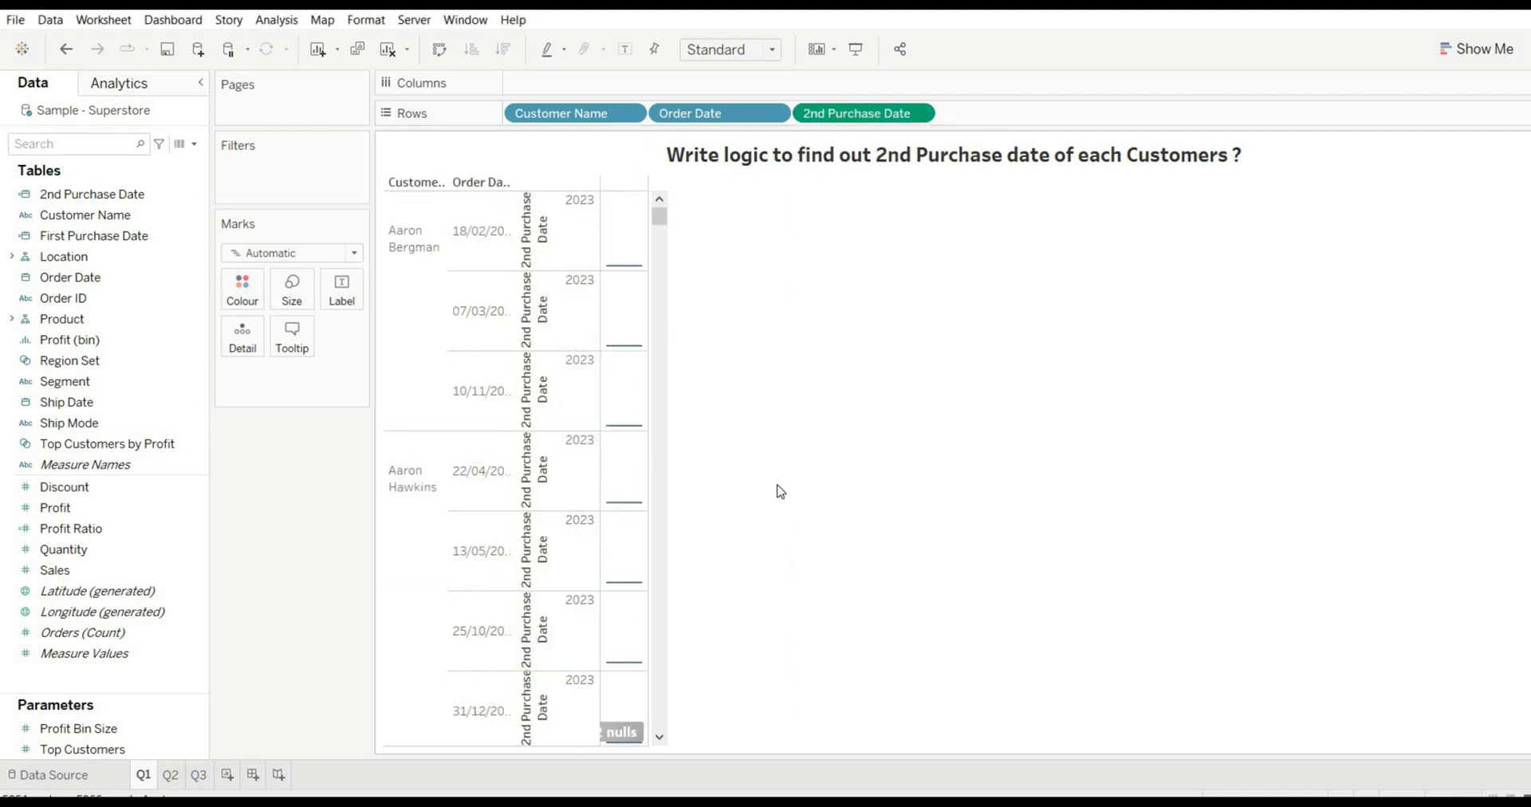
pyautogui.moveTo(866, 113); pyautogui.dragTo(649, 117)
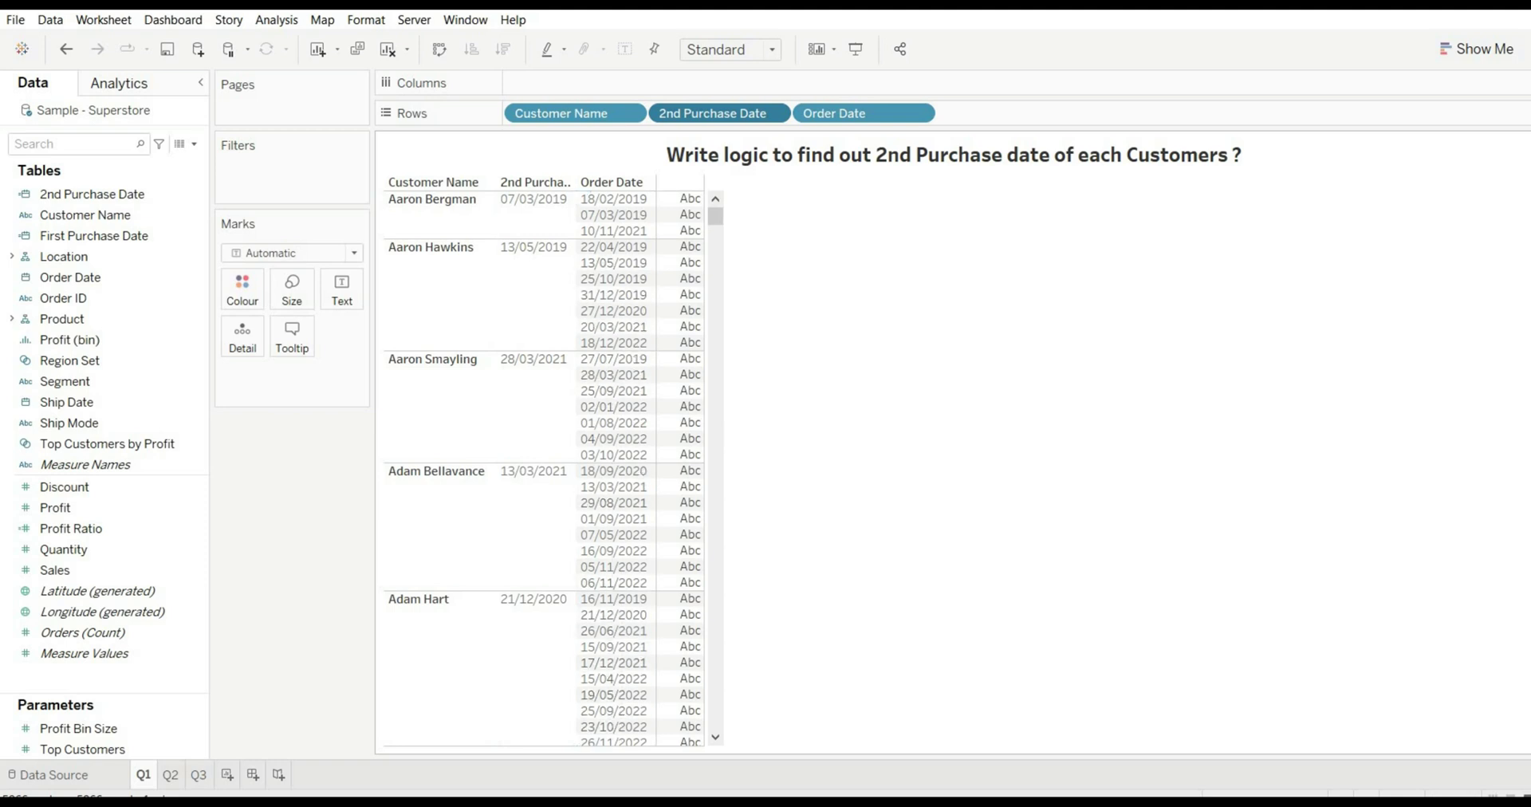
# Duplicate the 2nd Purchase Date calculated field.
pyautogui.click(177, 194)
pyautogui.rightClick(198, 196)
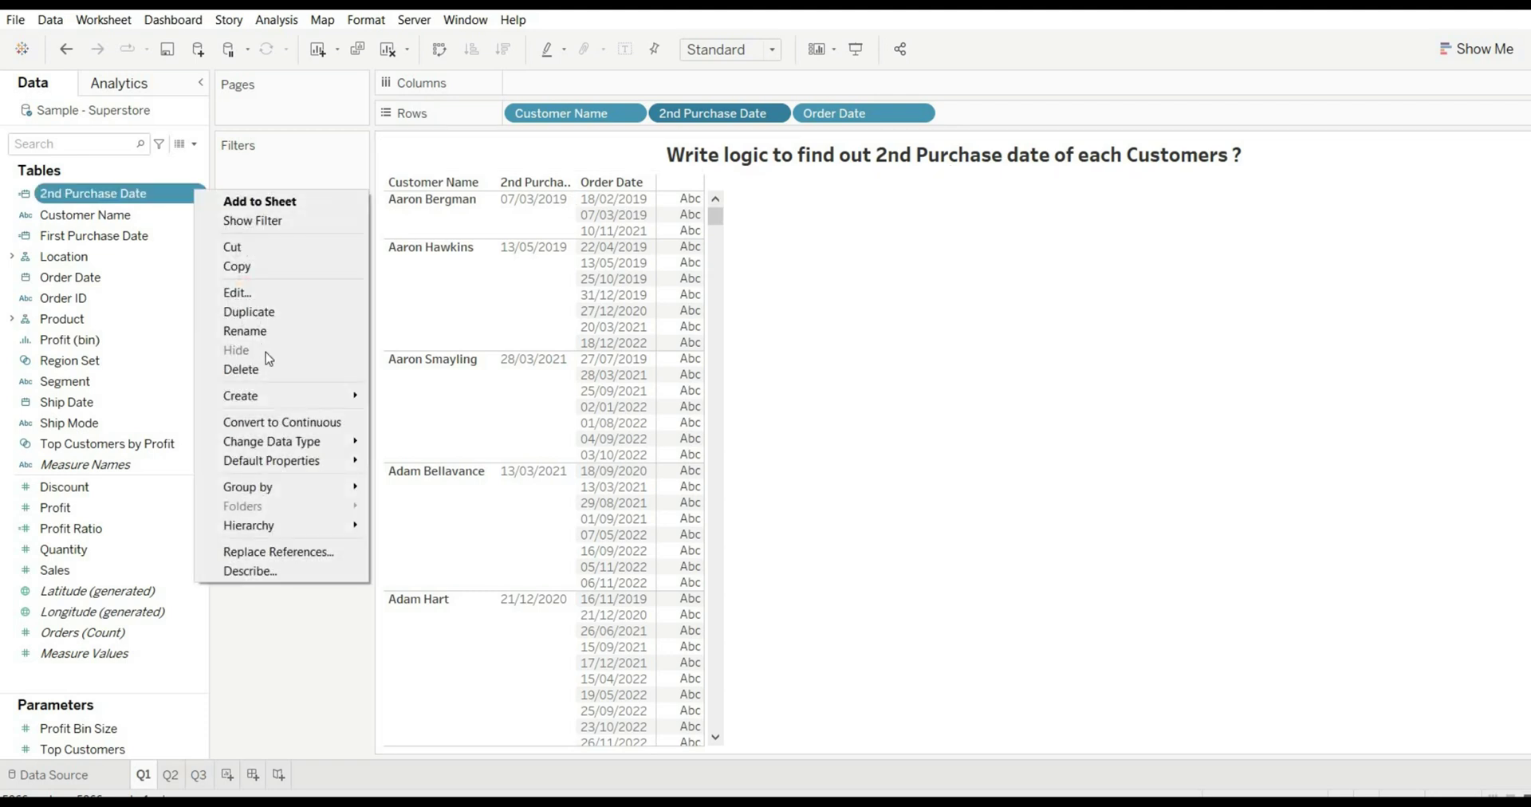
pyautogui.click(255, 312)
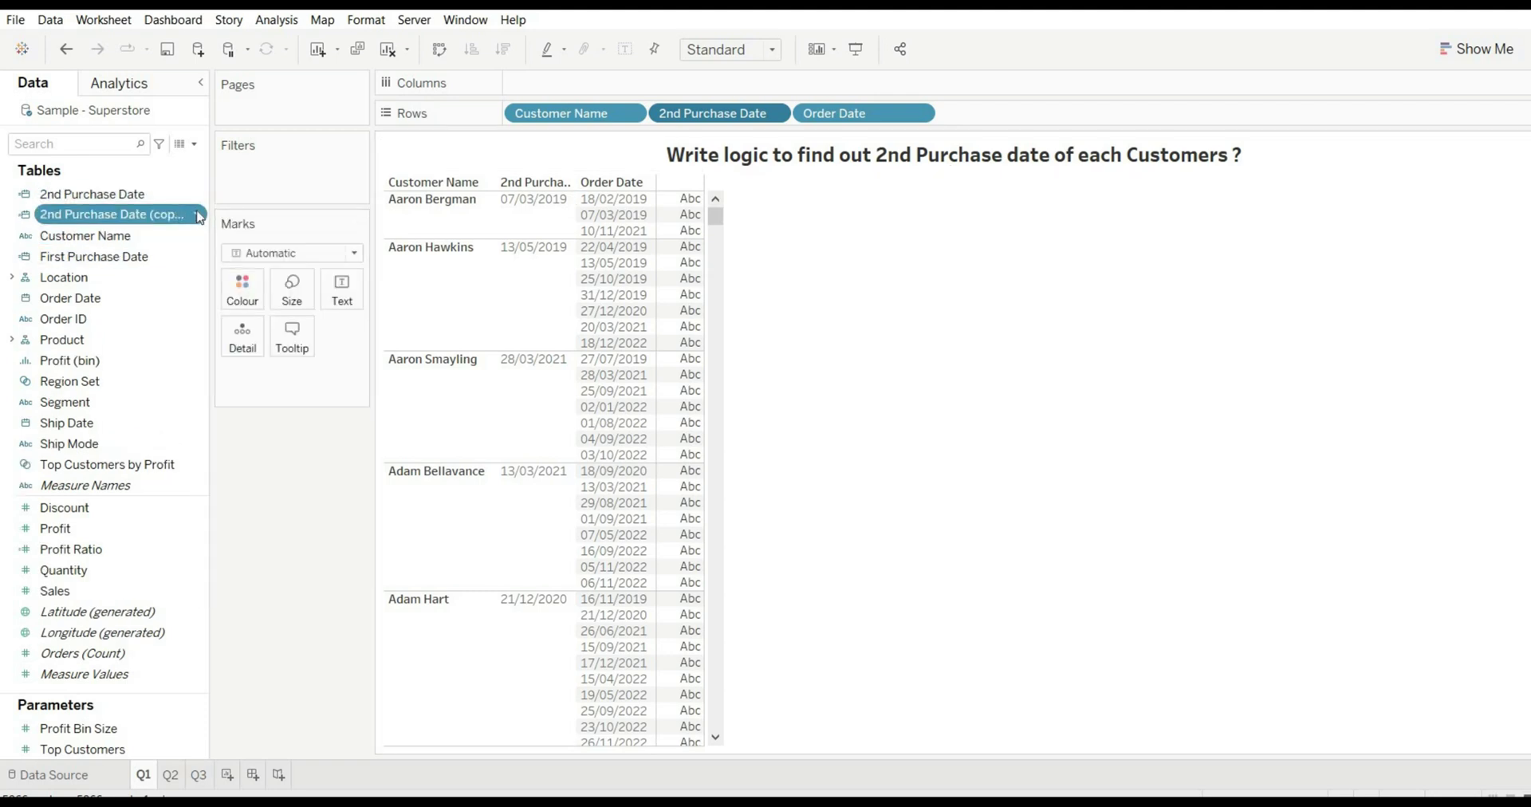
# Edit the duplicated 2nd Purchase Date field so its condition compares Order Date with [2nd Purchase Date] instead of [First Purchase Date].
pyautogui.rightClick(198, 210)
pyautogui.click(255, 315)
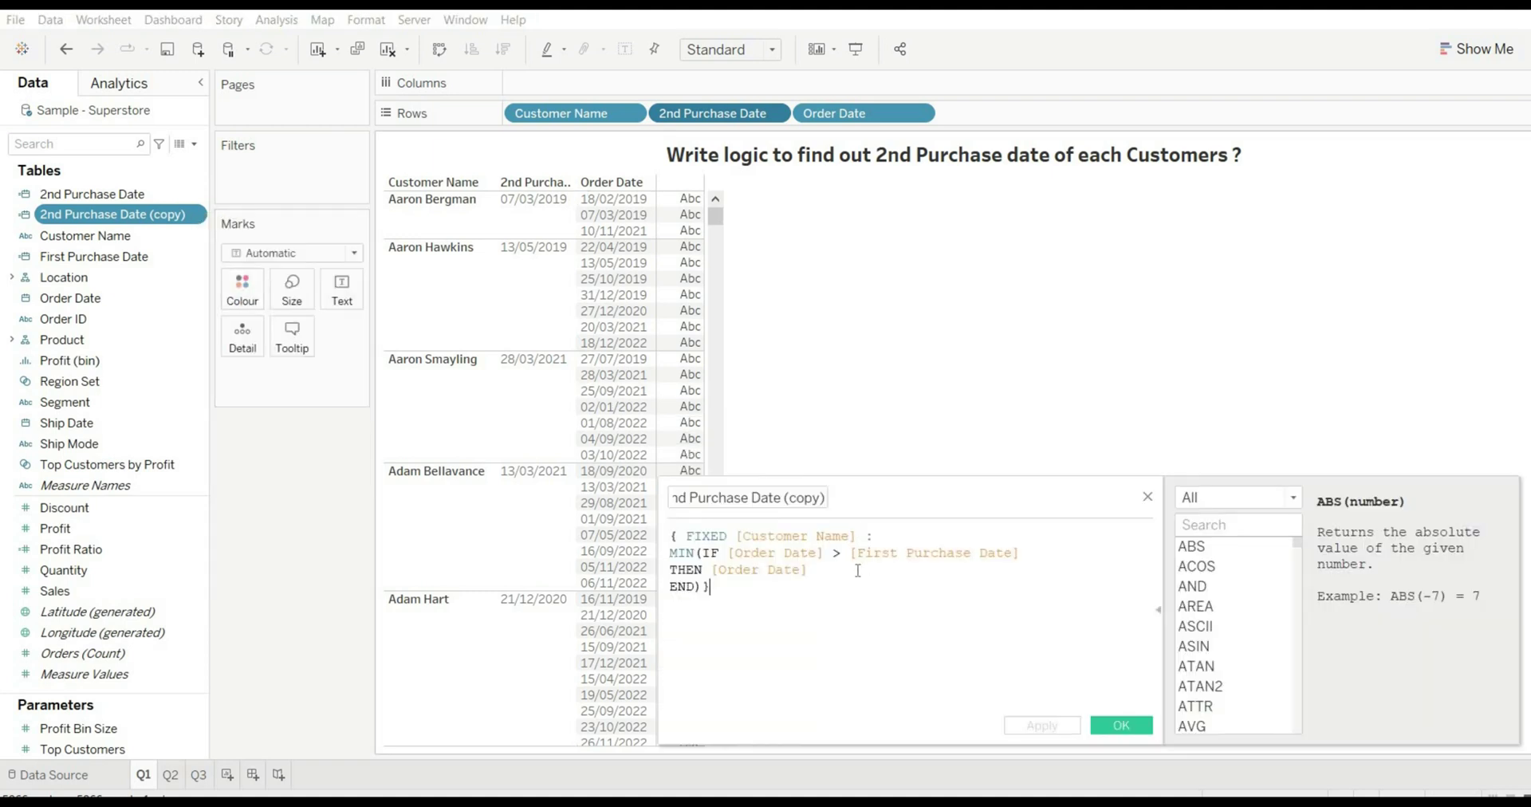
pyautogui.click(1024, 552)
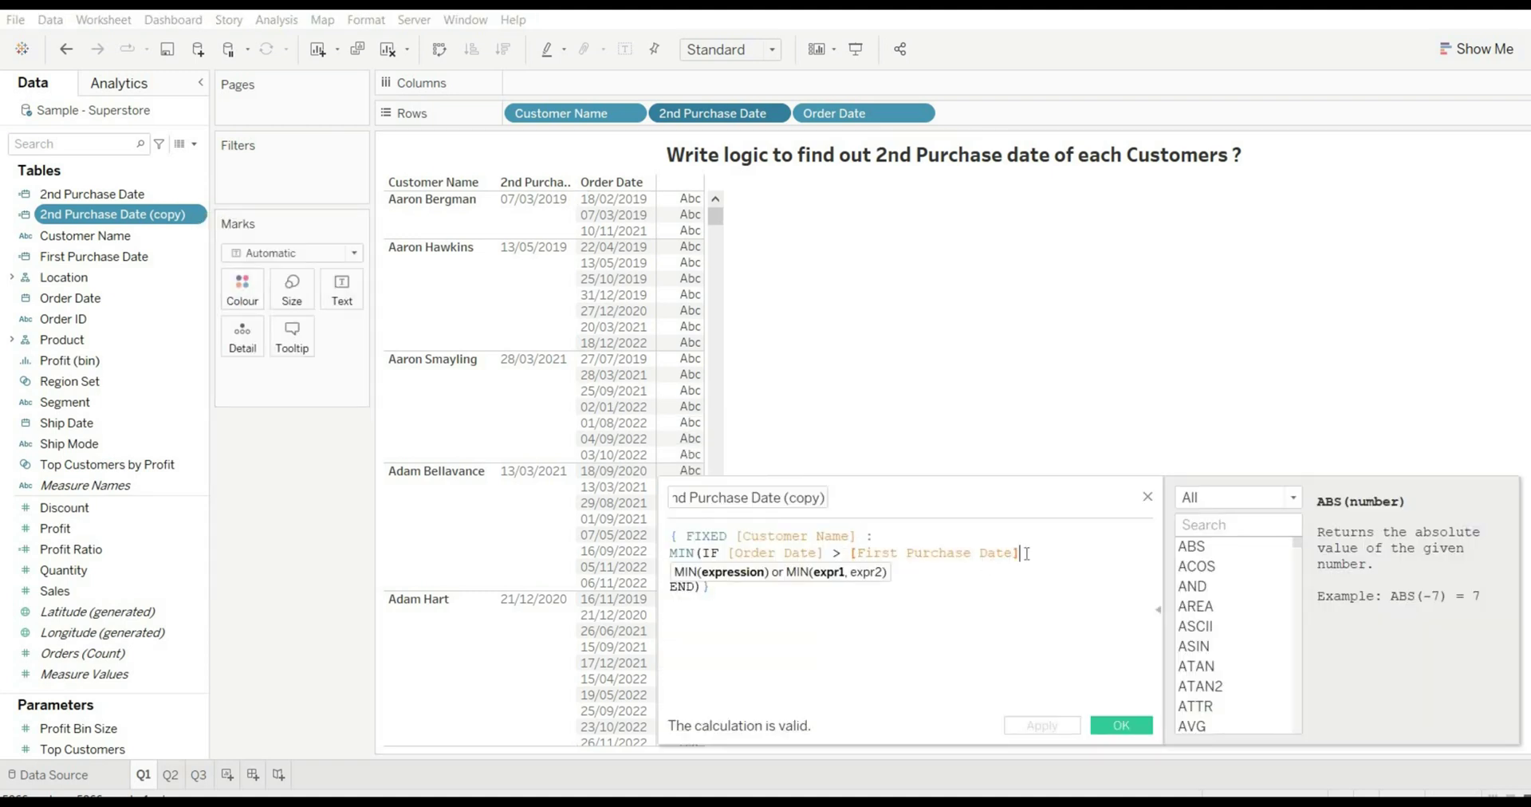
pyautogui.press('BackSpace')
pyautogui.press('BackSpace')
pyautogui.press('BackSpace')
pyautogui.press('BackSpace')
pyautogui.press('BackSpace')
pyautogui.press('BackSpace')
pyautogui.press('BackSpace')
pyautogui.press('BackSpace')
pyautogui.press('BackSpace')
pyautogui.press('BackSpace')
pyautogui.press('BackSpace')
pyautogui.press('BackSpace')
pyautogui.press('BackSpace')
pyautogui.press('BackSpace')
pyautogui.press('BackSpace')
pyautogui.press('BackSpace')
pyautogui.press('BackSpace')
pyautogui.press('BackSpace')
pyautogui.press('BackSpace')
pyautogui.press('BackSpace')
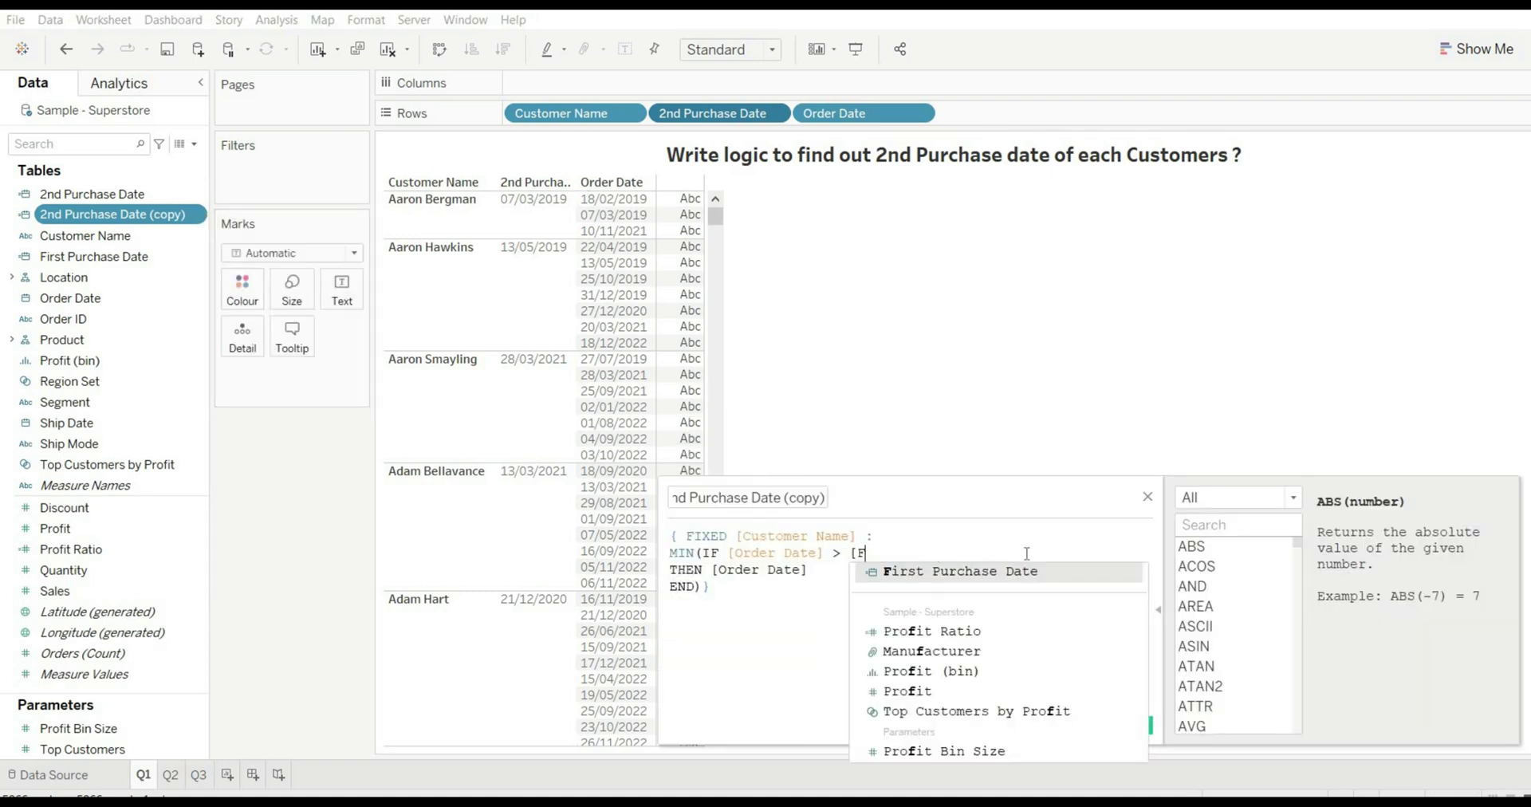
pyautogui.press('BackSpace')
pyautogui.write('2')
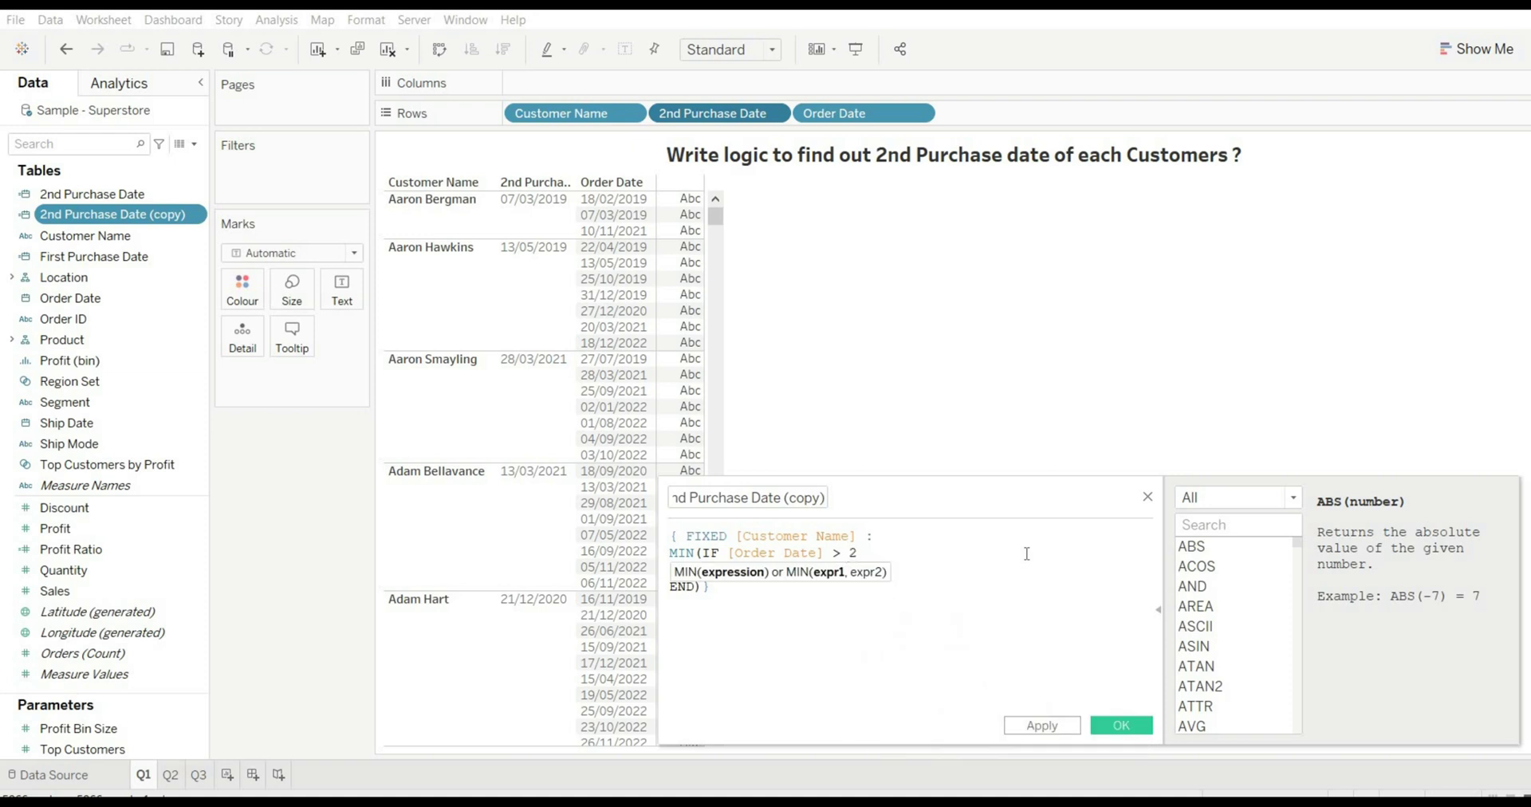
pyautogui.write('m')
pyautogui.press('BackSpace')
pyautogui.write('nd')
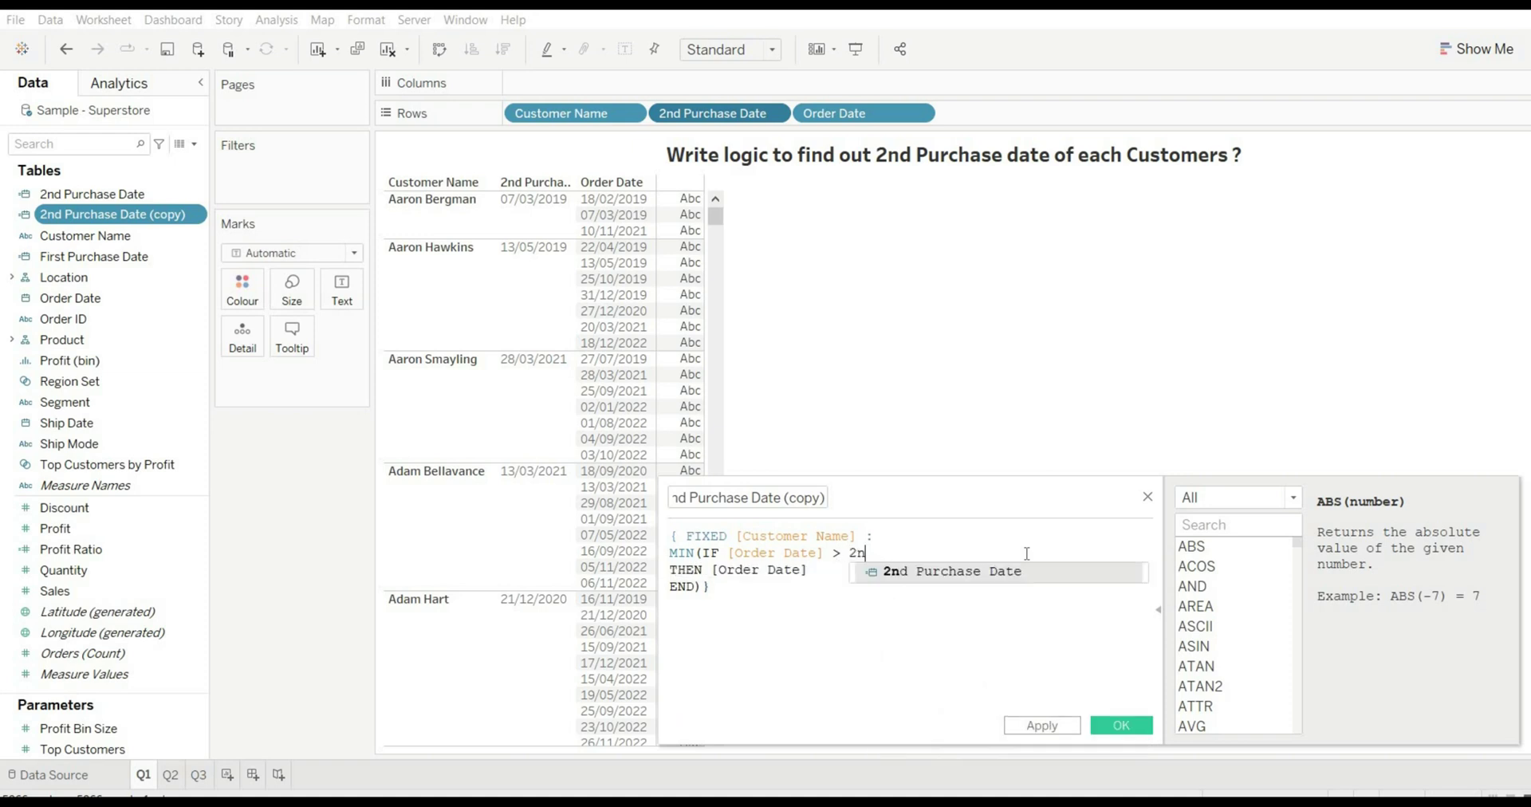
pyautogui.press('Return')
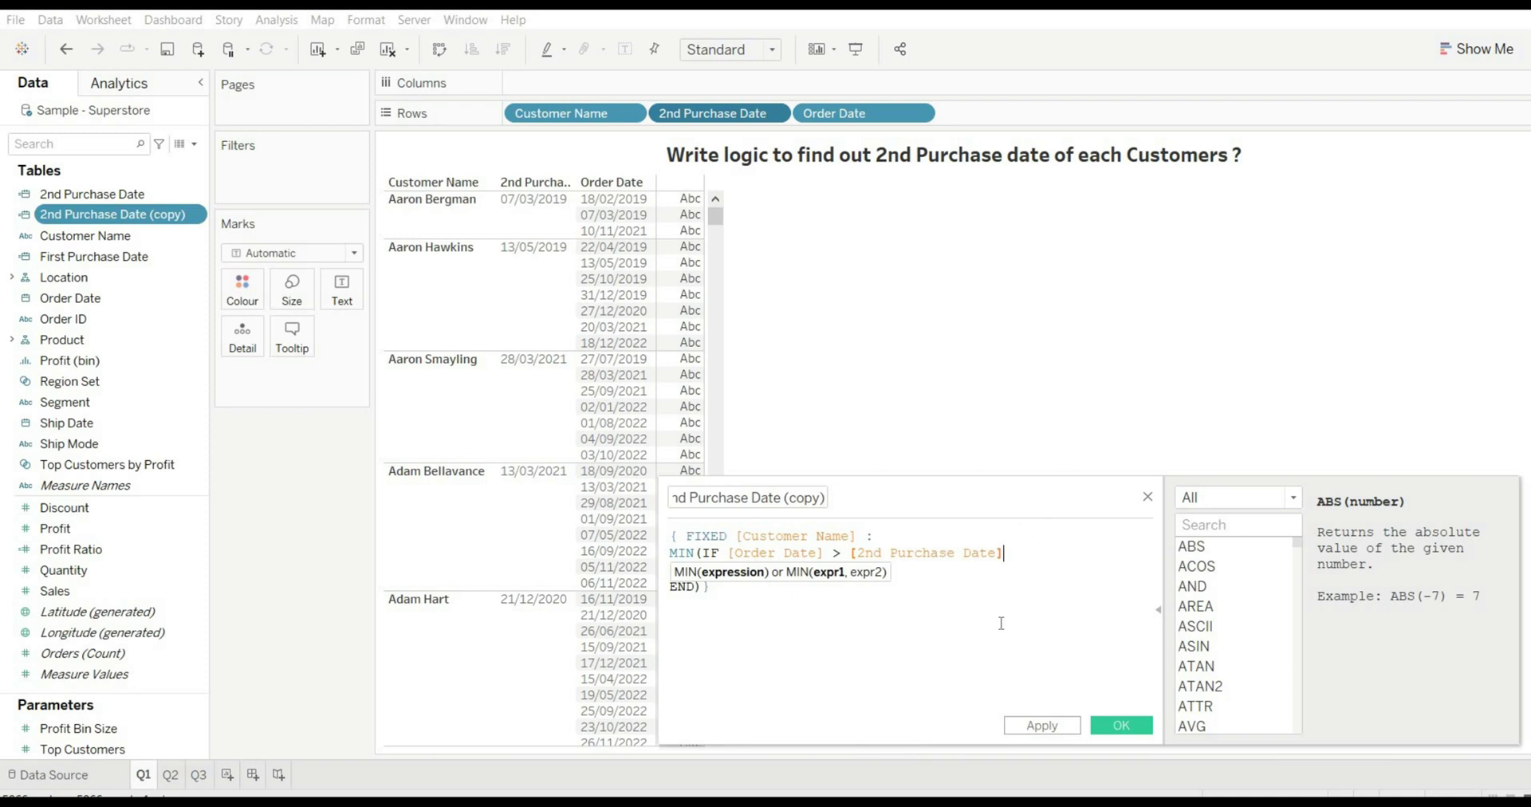
pyautogui.click(1119, 729)
# Add 2nd Purchase Date (copy) to the rows as discrete exact dates, placed between 2nd Purchase Date and Order Date.
pyautogui.moveTo(144, 221); pyautogui.dragTo(1061, 114)
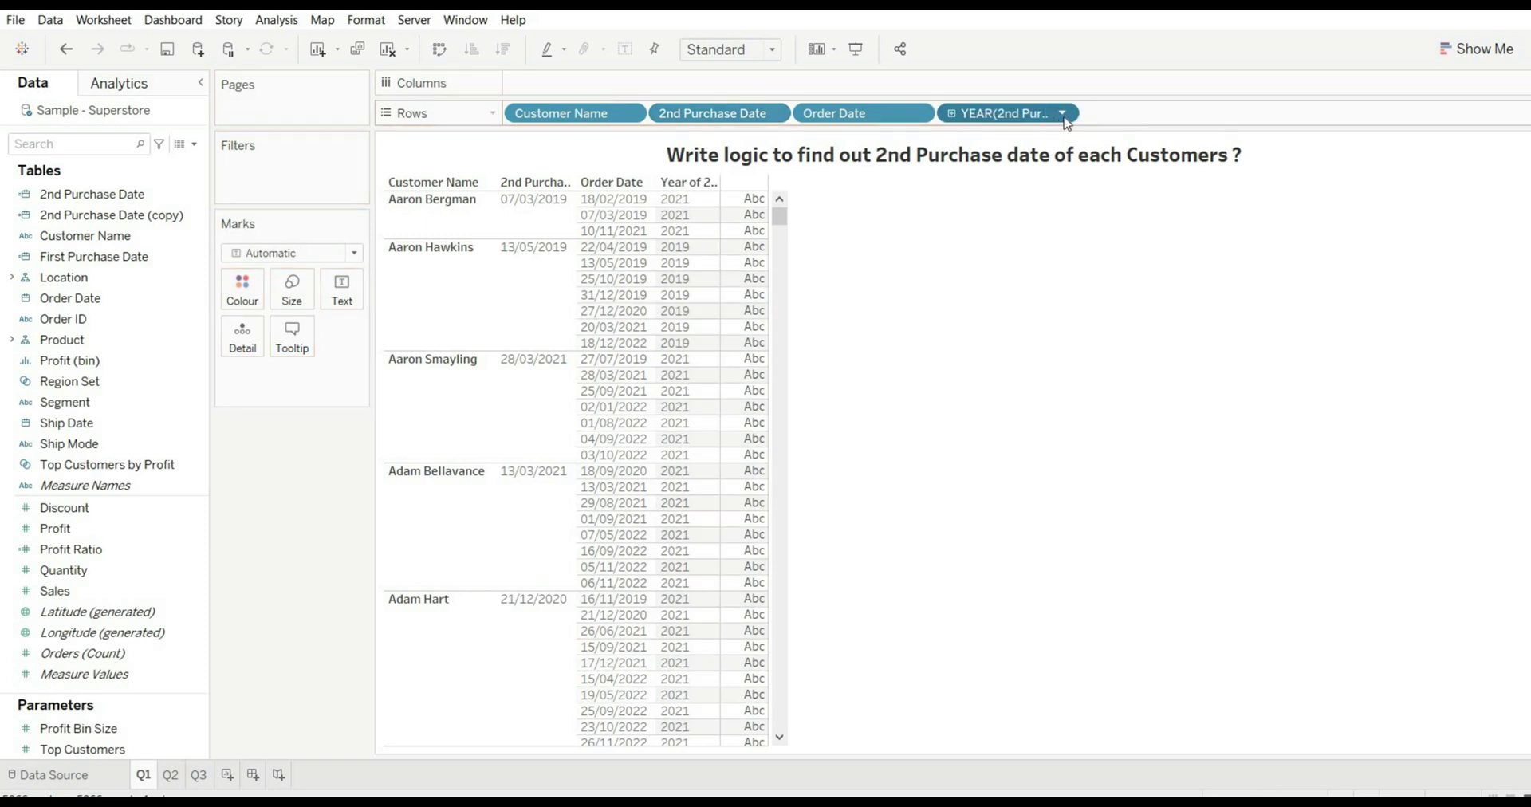
pyautogui.click(1063, 114)
pyautogui.press('Escape')
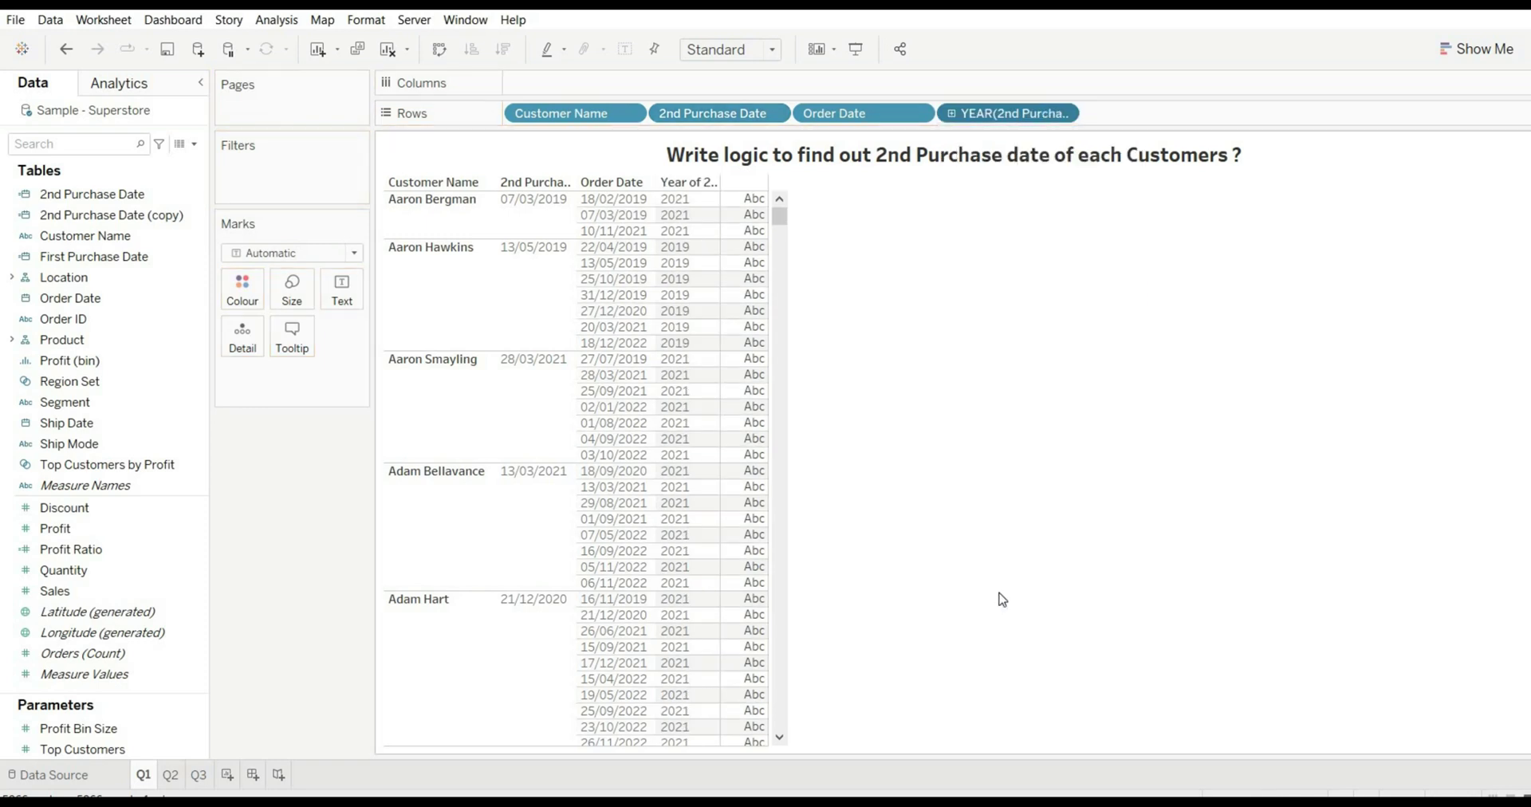
pyautogui.click(1063, 114)
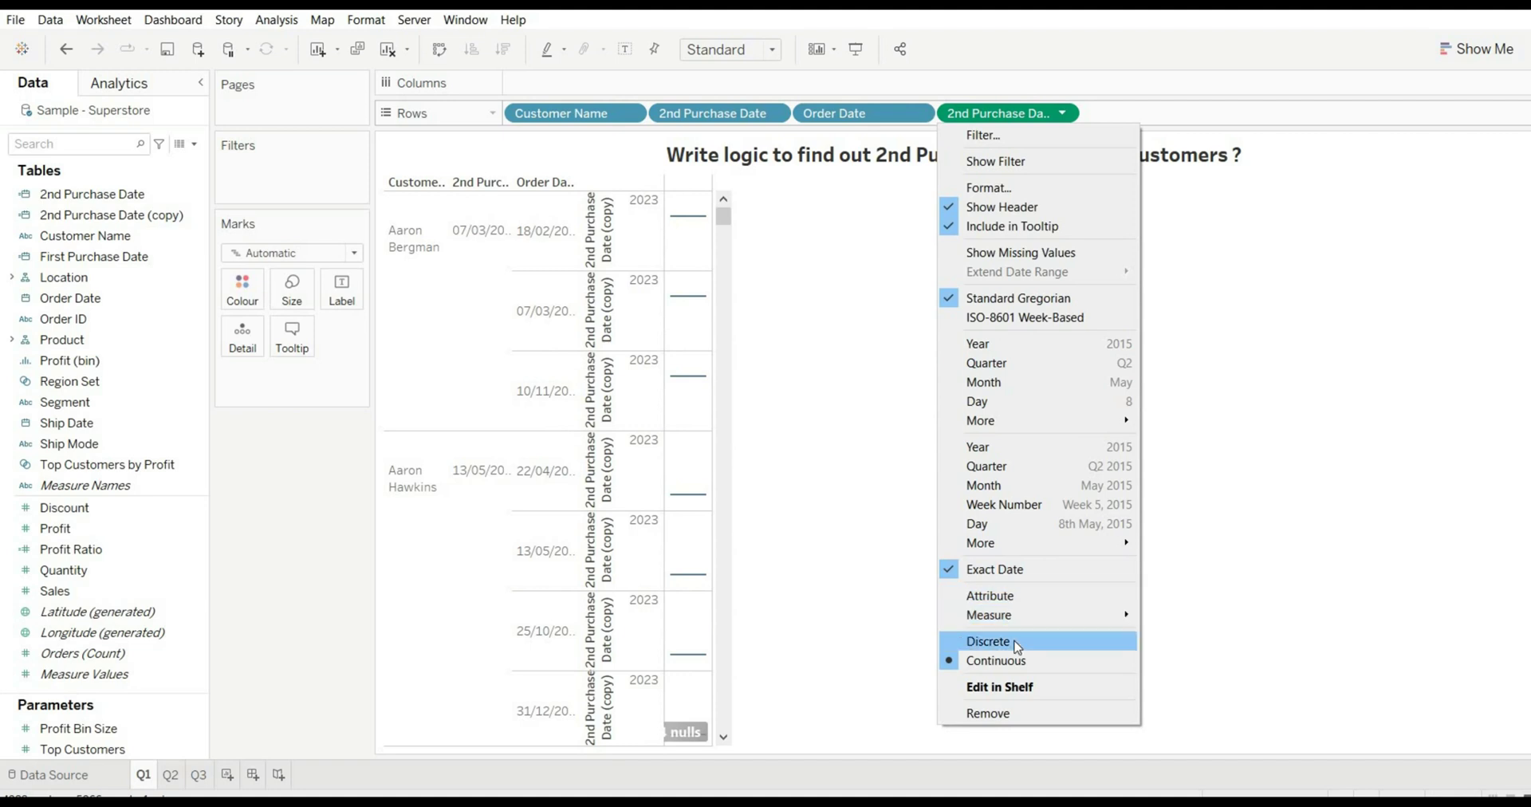
pyautogui.click(1018, 646)
pyautogui.moveTo(1044, 113); pyautogui.dragTo(808, 122)
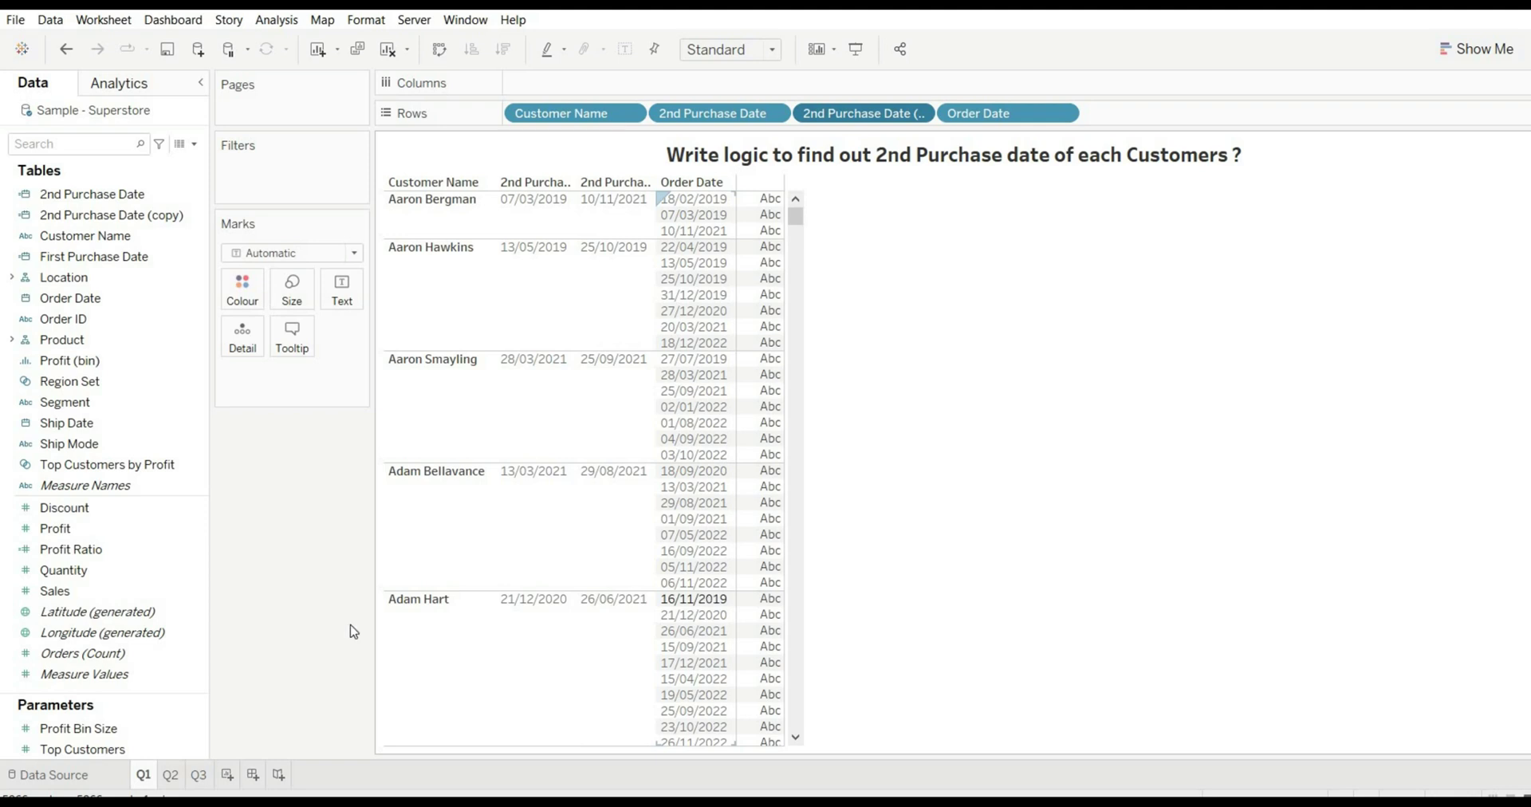
# On sheet Q2, add Region from the Location hierarchy to the rows and drill down to State/Province.
pyautogui.click(171, 774)
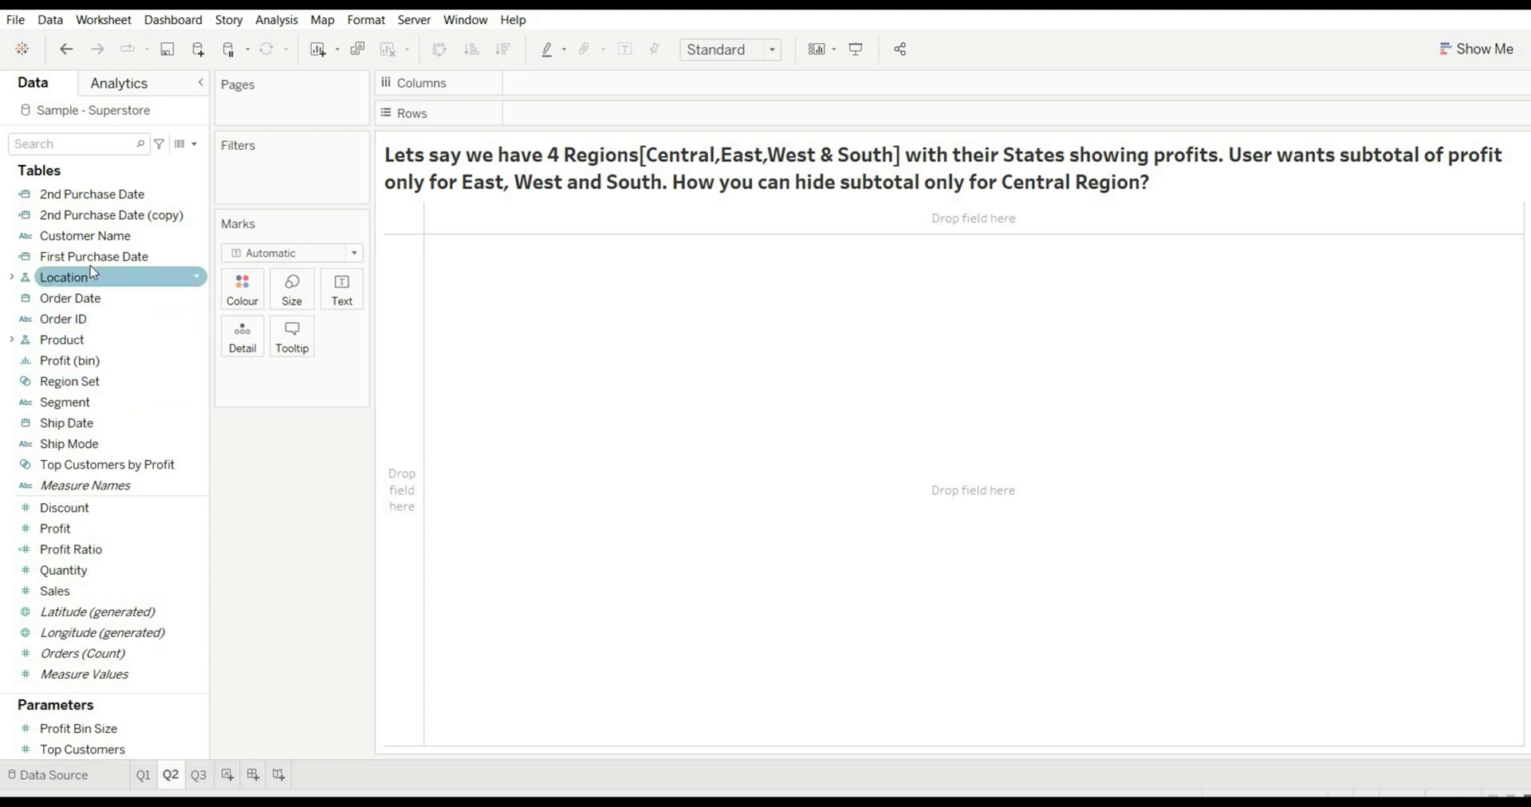
pyautogui.click(11, 277)
pyautogui.moveTo(74, 319); pyautogui.dragTo(568, 119)
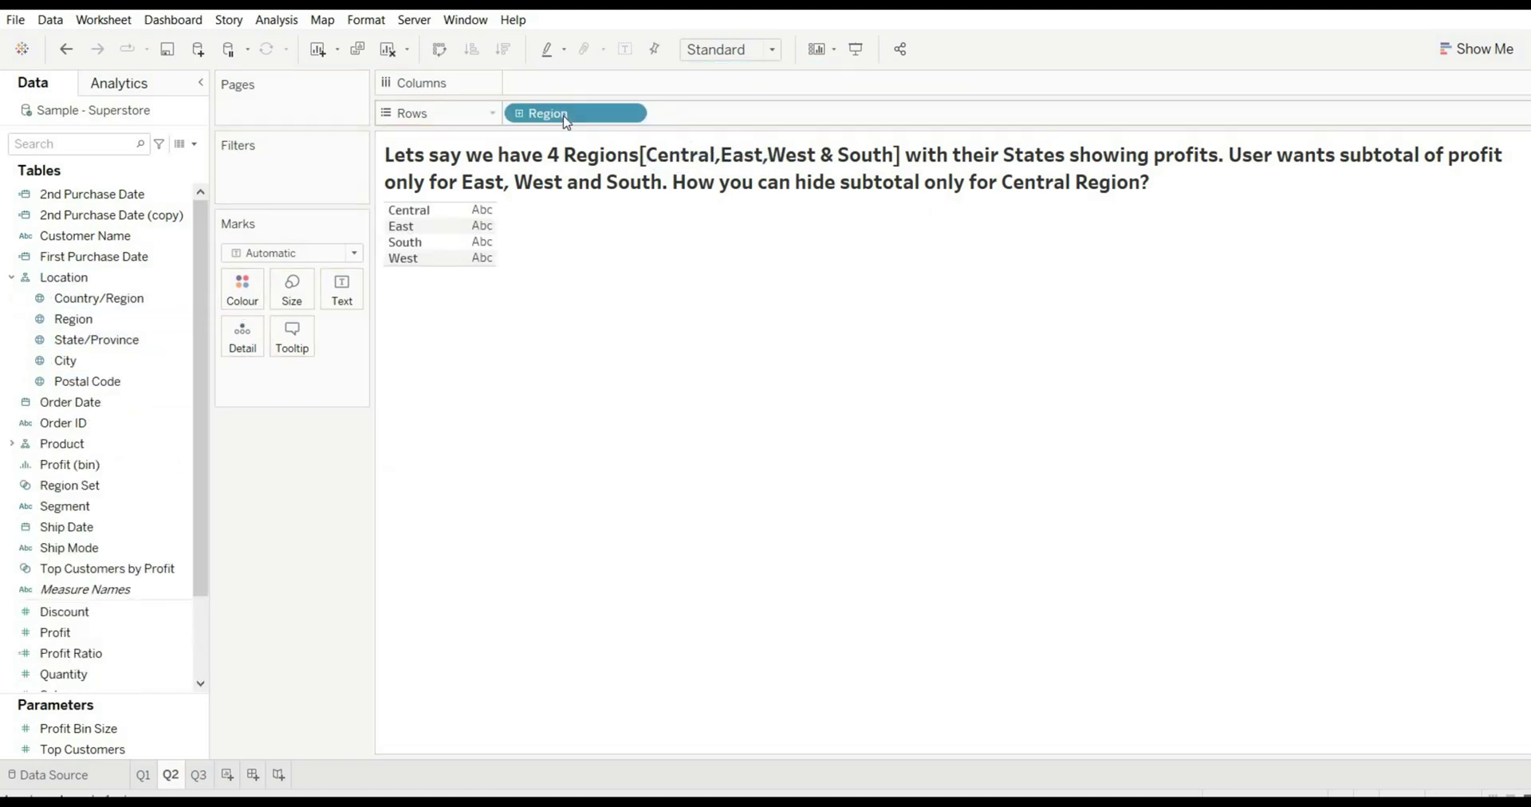
pyautogui.click(519, 114)
# Add Profit to the view as summed values for each state.
pyautogui.click(111, 632)
pyautogui.click(147, 611)
pyautogui.click(113, 632)
pyautogui.doubleClick(112, 632)
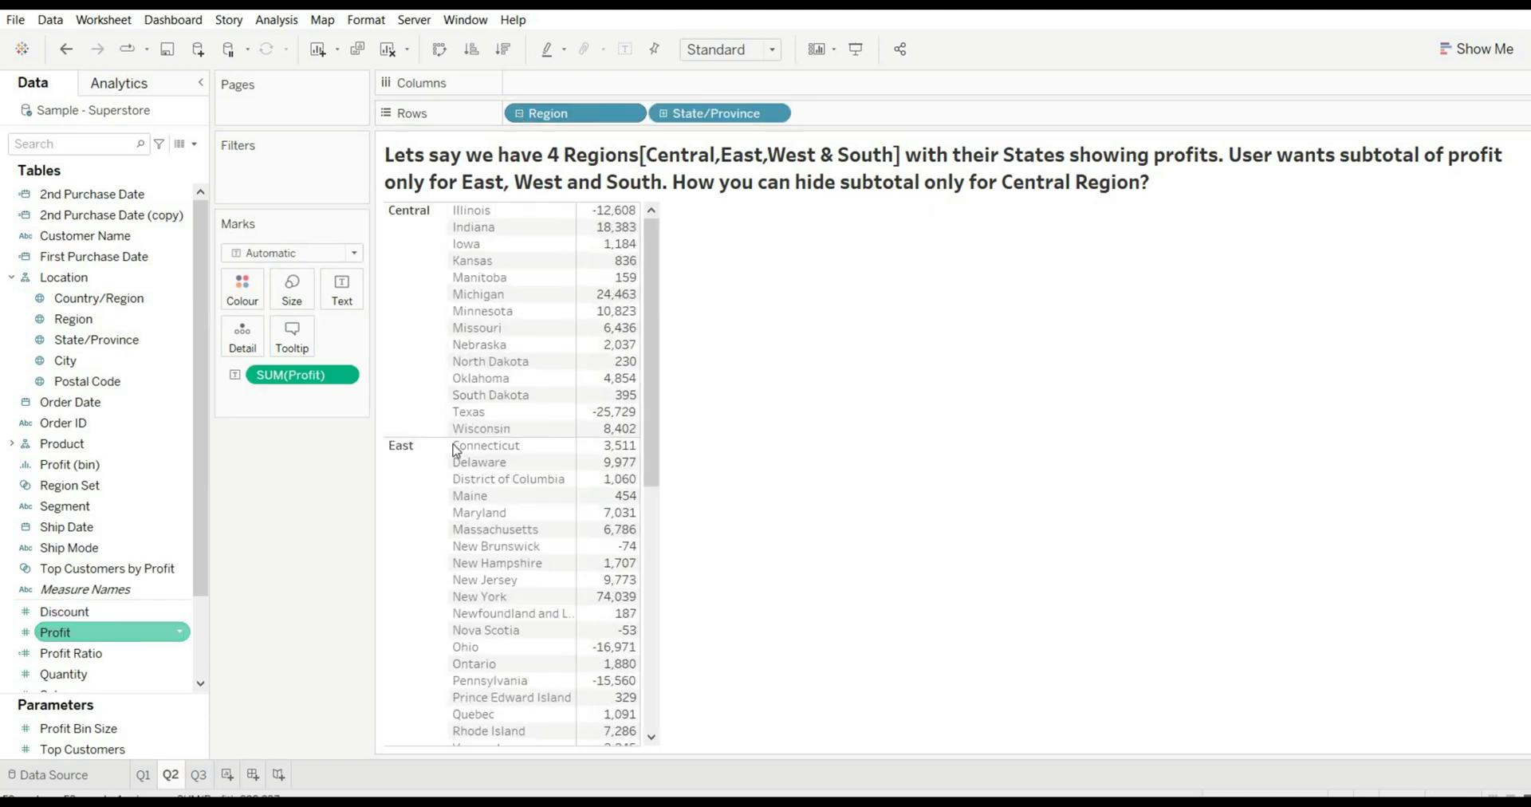
# Turn on column grand totals and add all subtotals to the profit table.
pyautogui.click(278, 20)
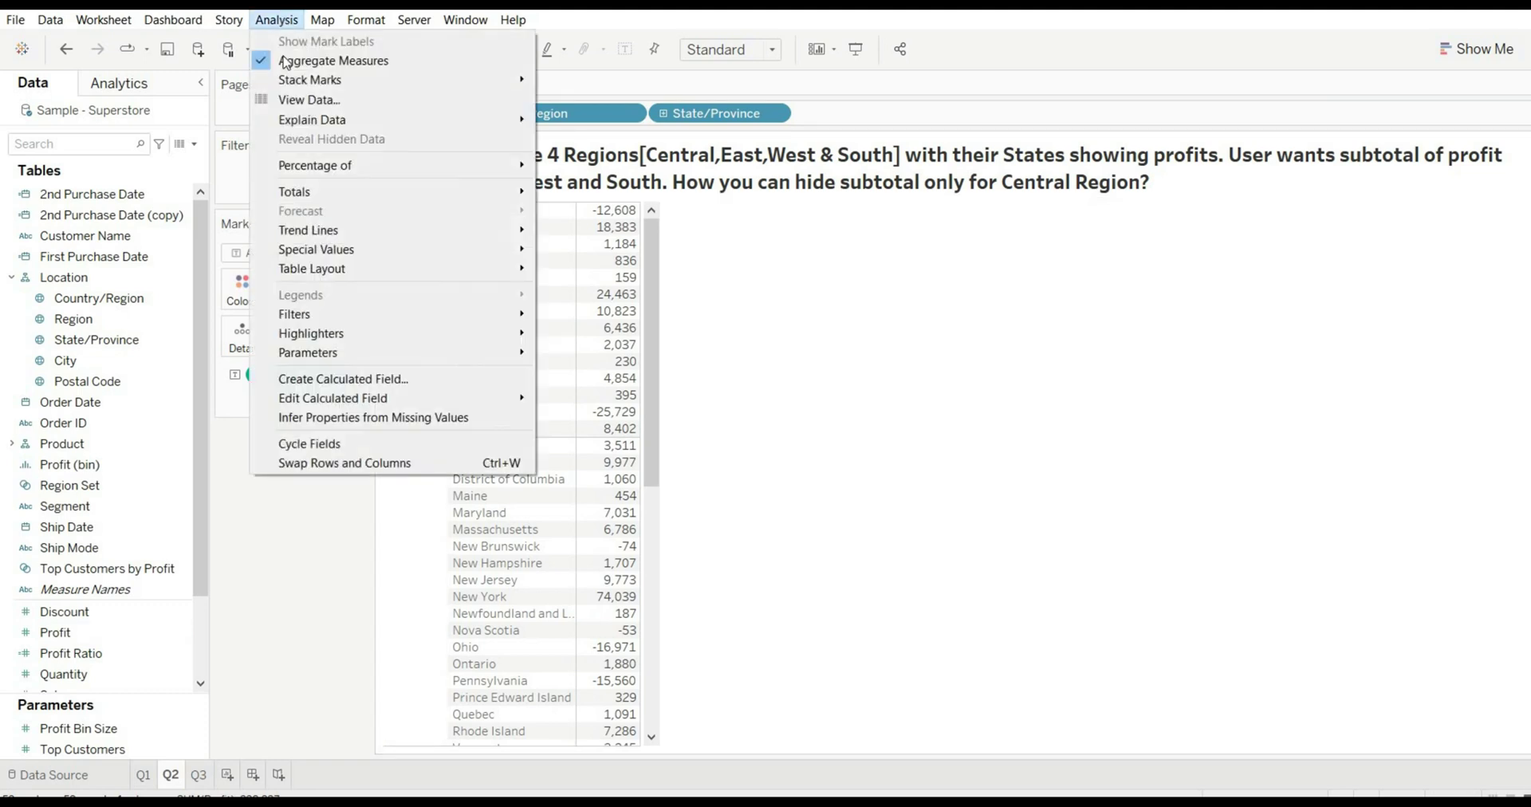
pyautogui.moveTo(323, 195)
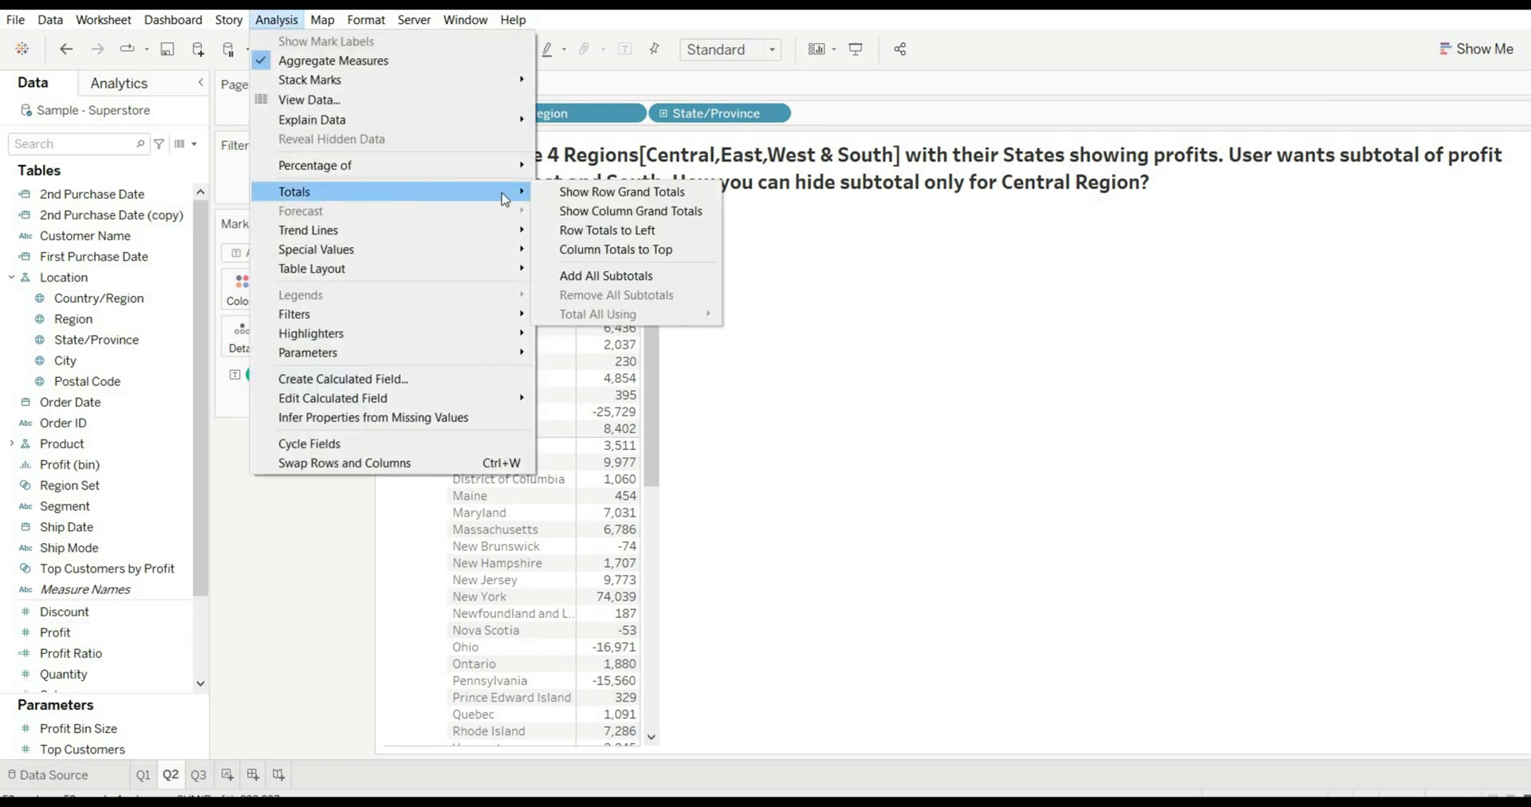
pyautogui.click(630, 211)
pyautogui.click(281, 27)
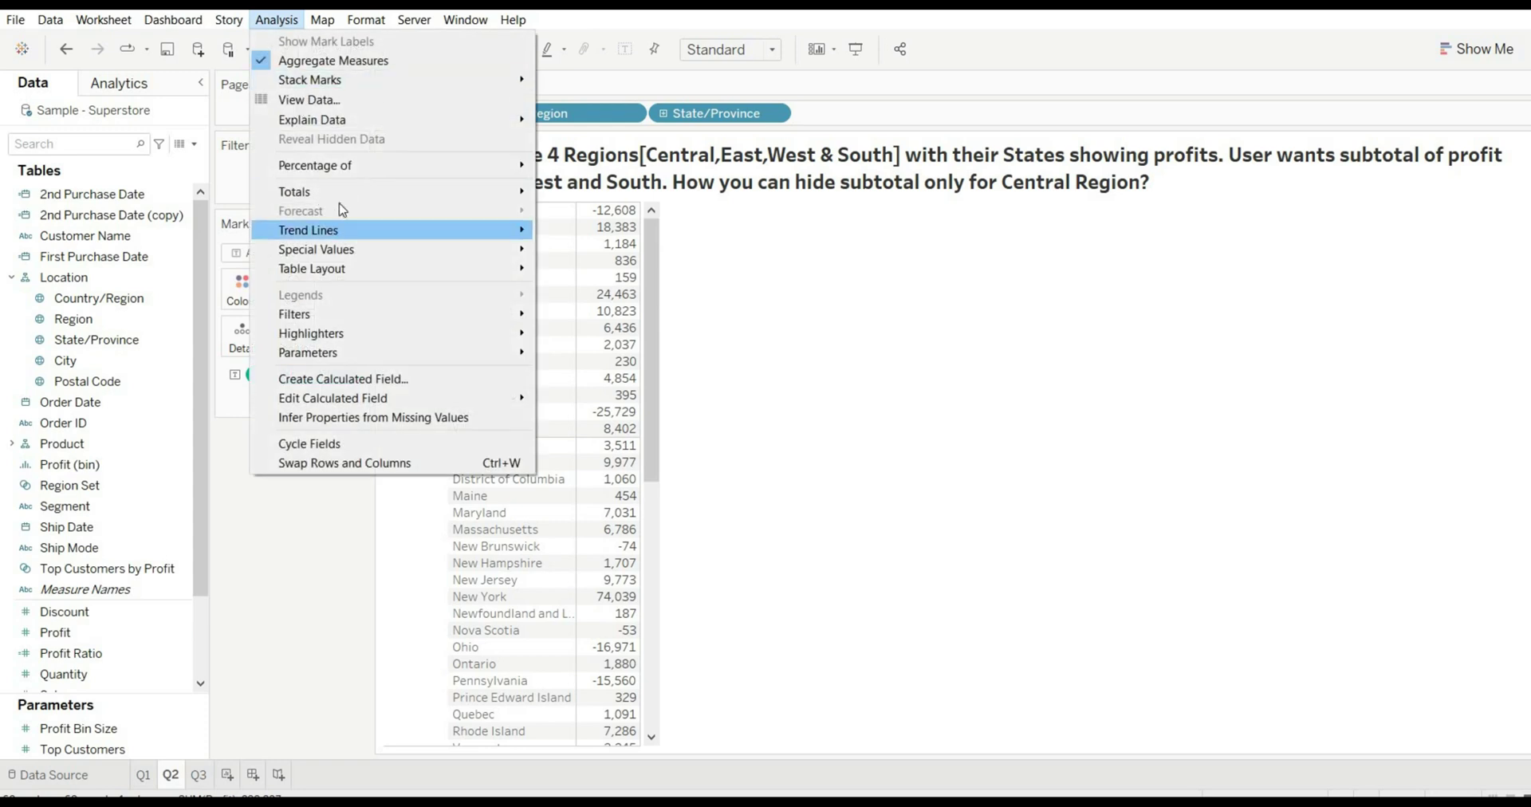
pyautogui.moveTo(455, 193)
pyautogui.click(586, 277)
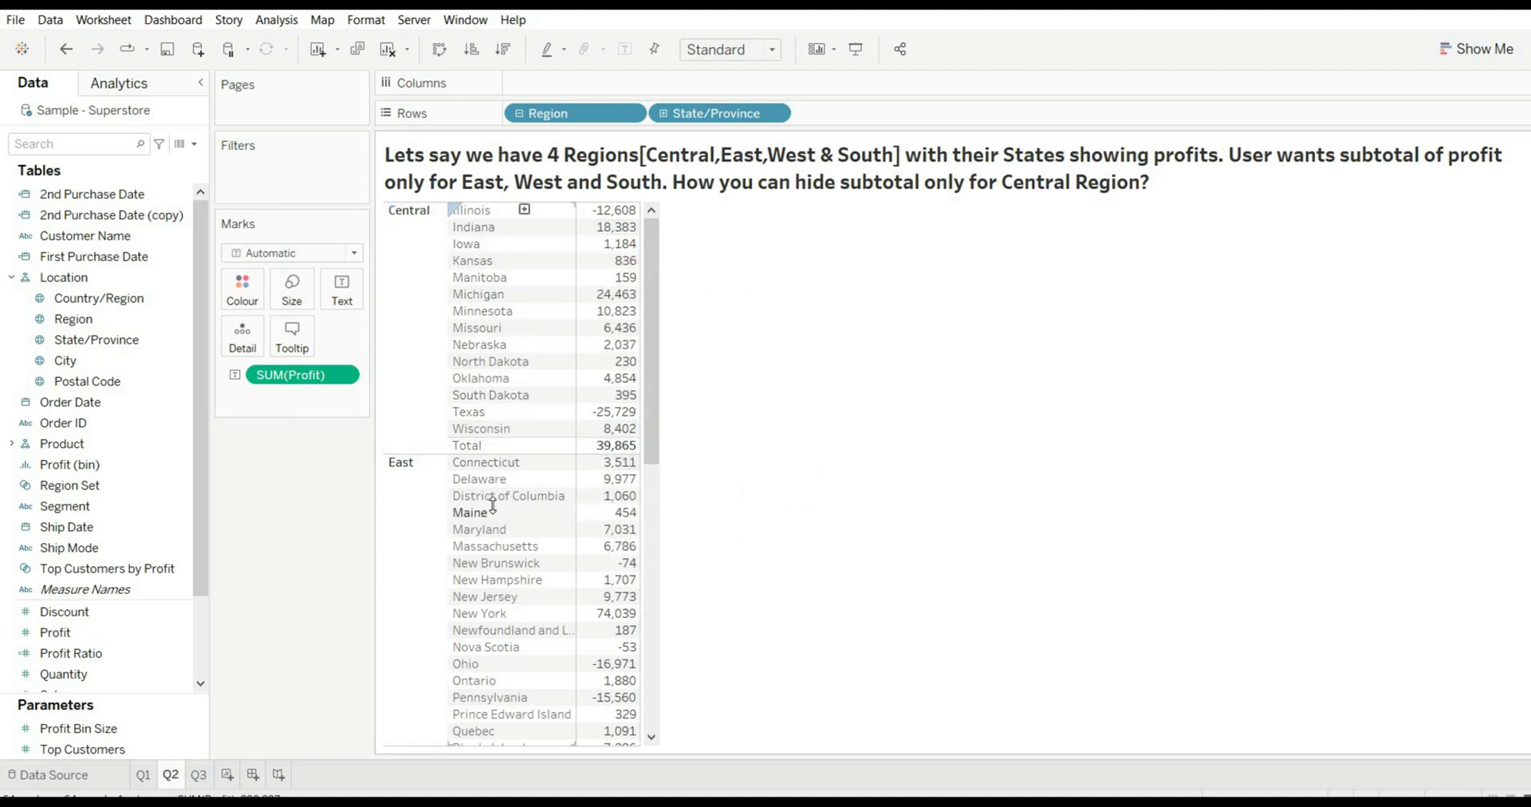
# Examine the regional subtotals, the grand total, and the options offered for the Central total row and the Central header.
pyautogui.scroll(-5, 412, 542)
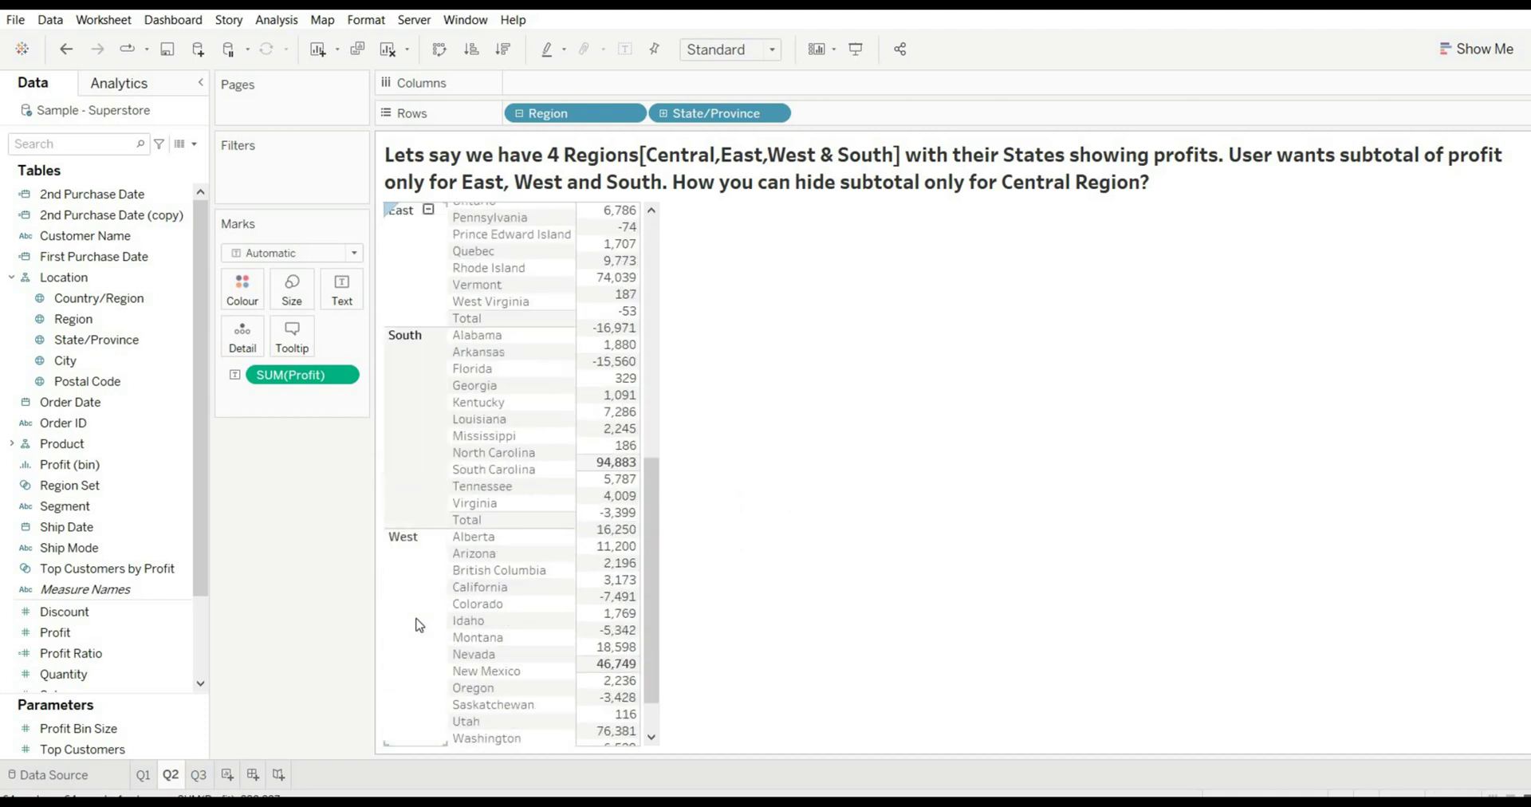
pyautogui.scroll(-3, 413, 594)
pyautogui.scroll(8, 424, 607)
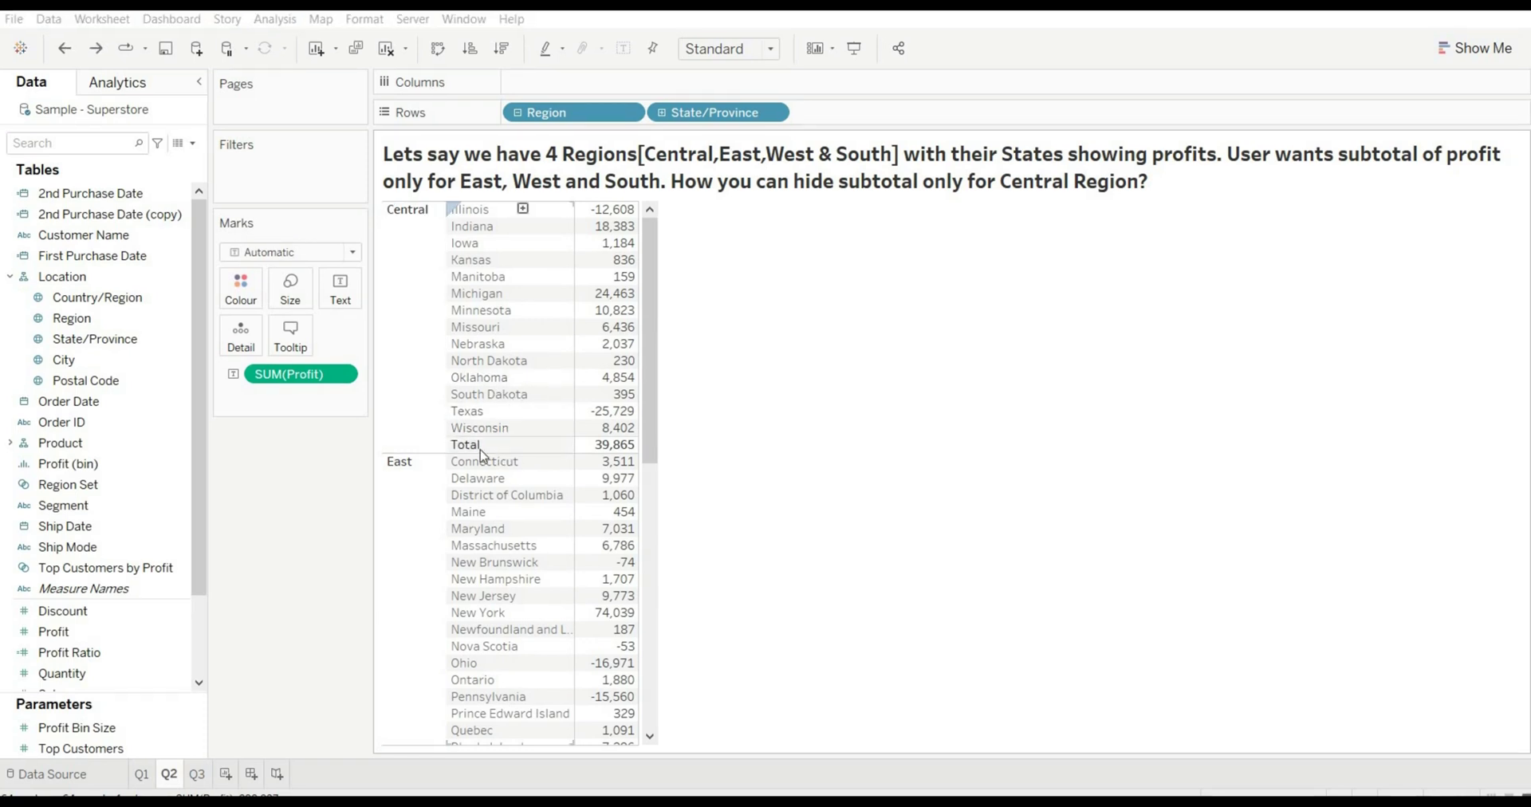
pyautogui.rightClick(478, 450)
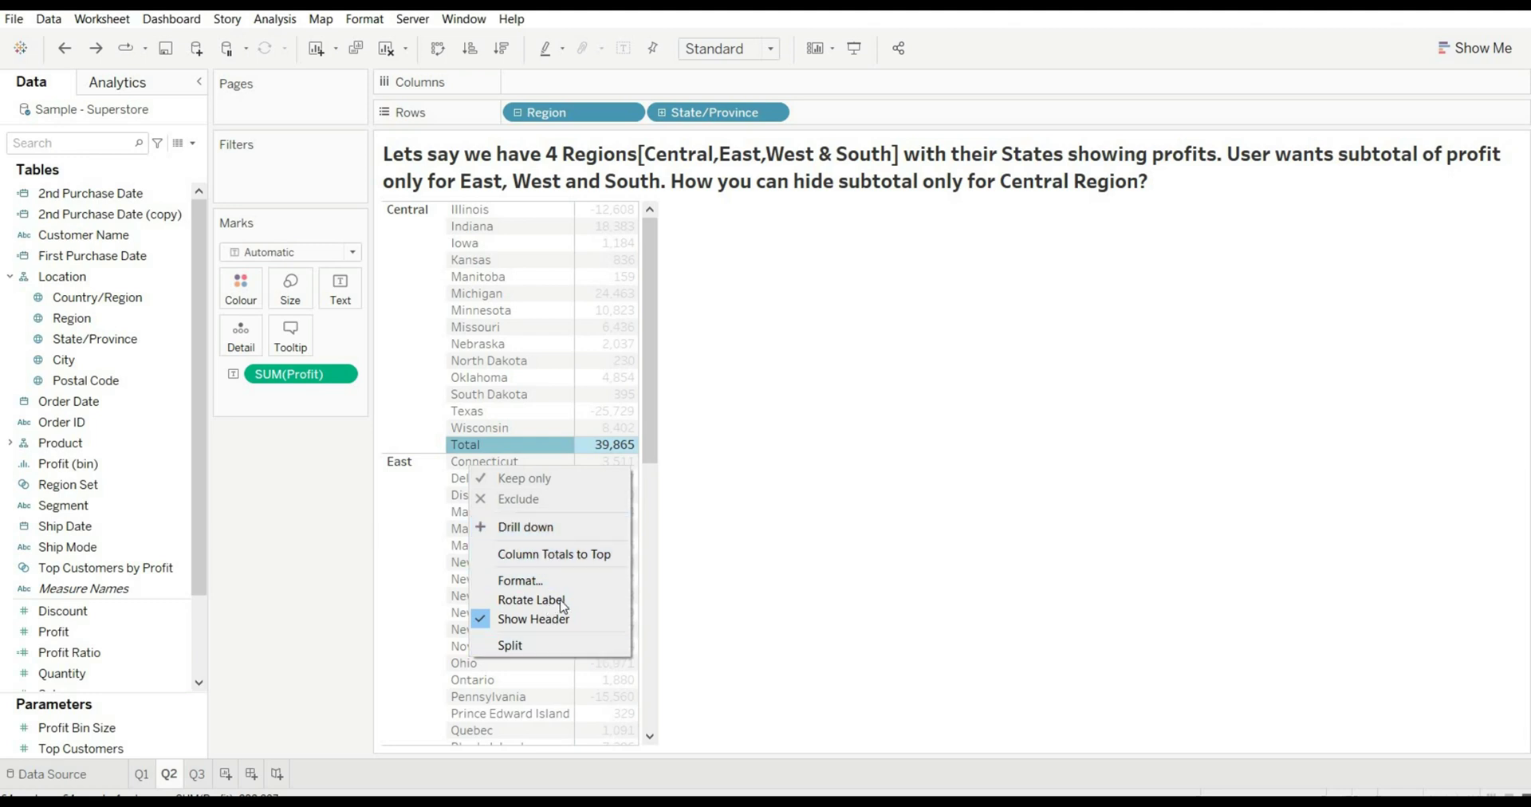
pyautogui.click(786, 479)
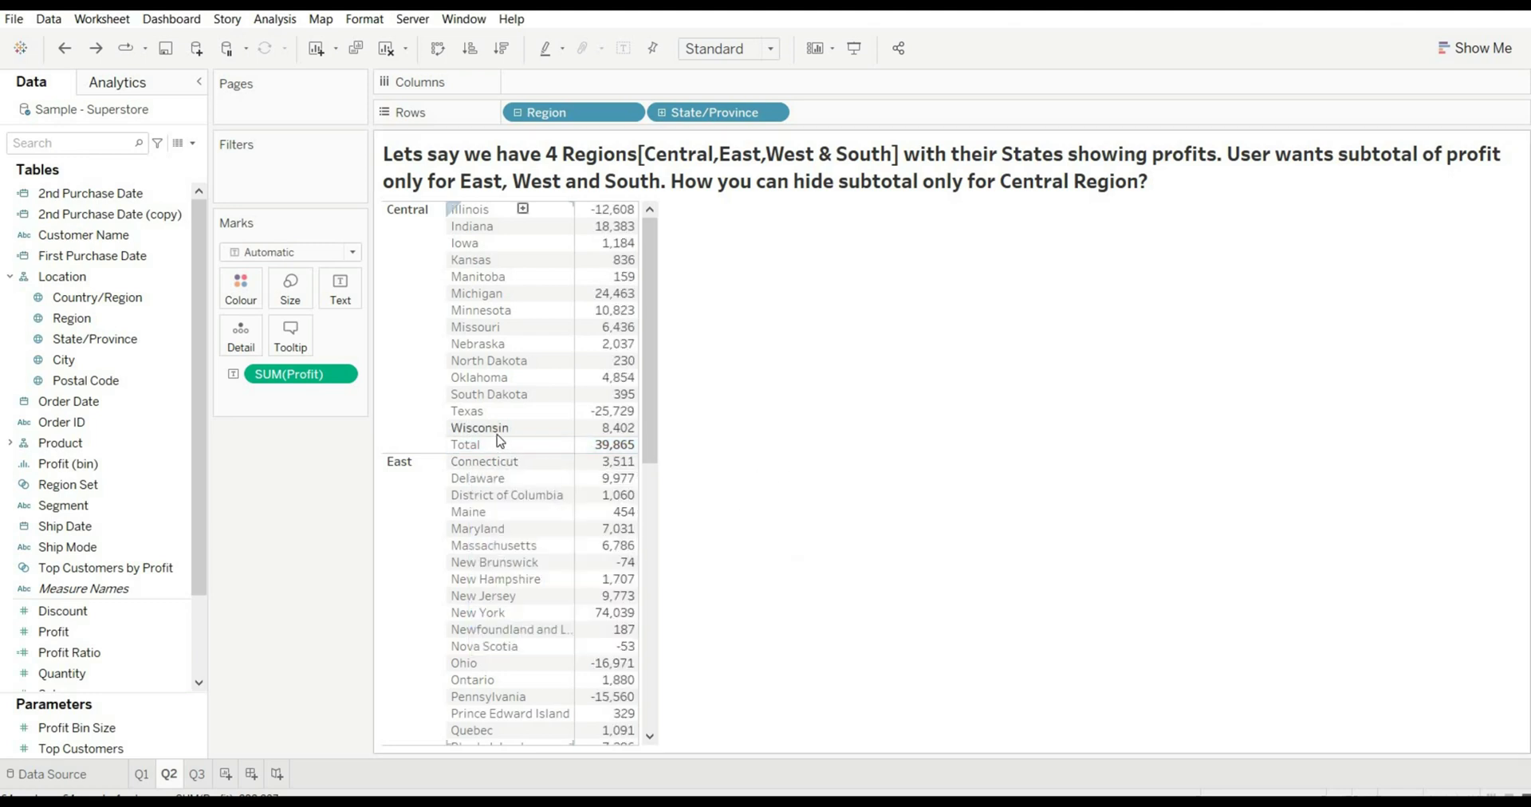
pyautogui.rightClick(413, 295)
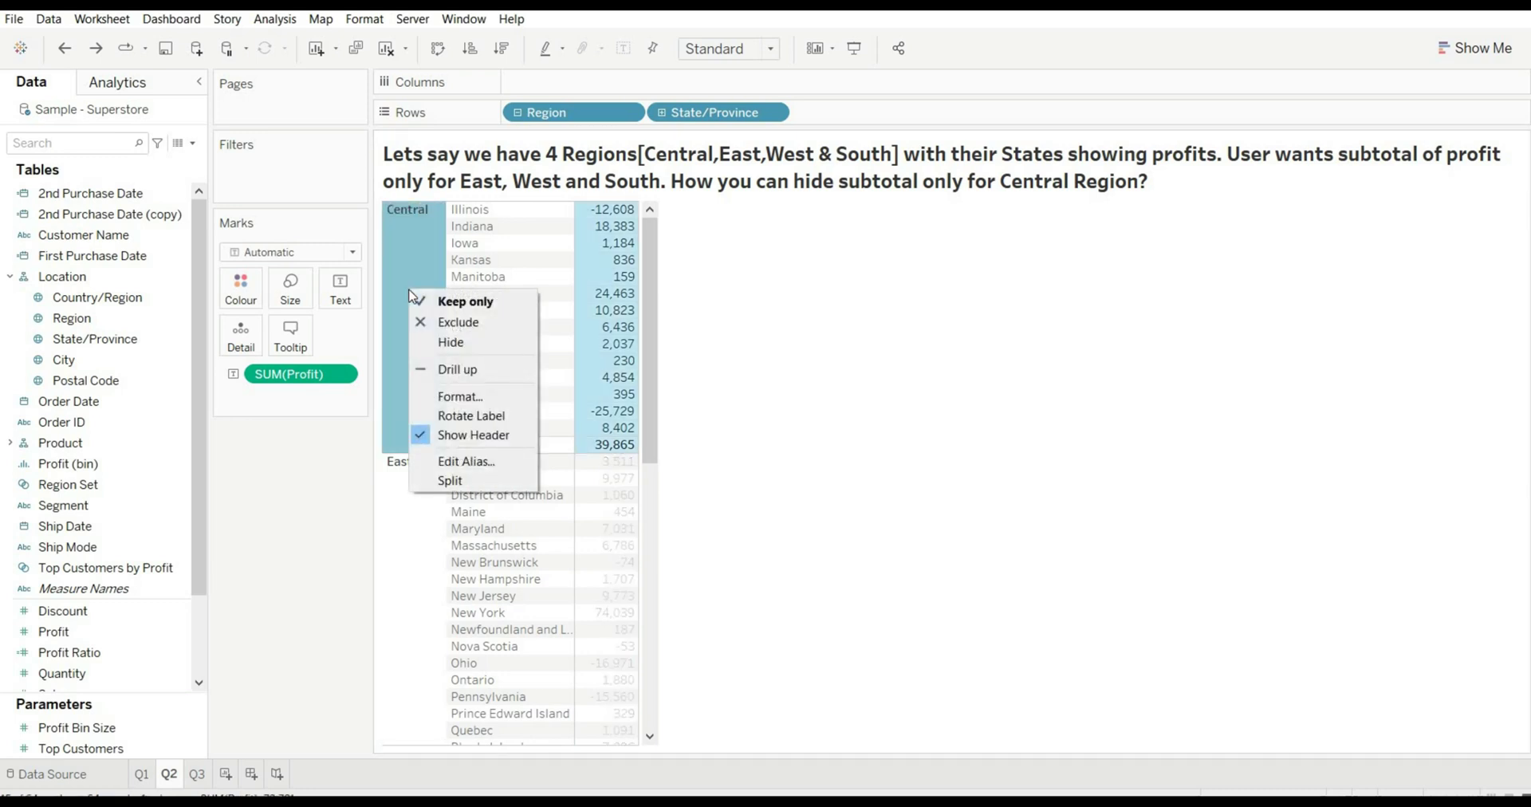
pyautogui.click(450, 344)
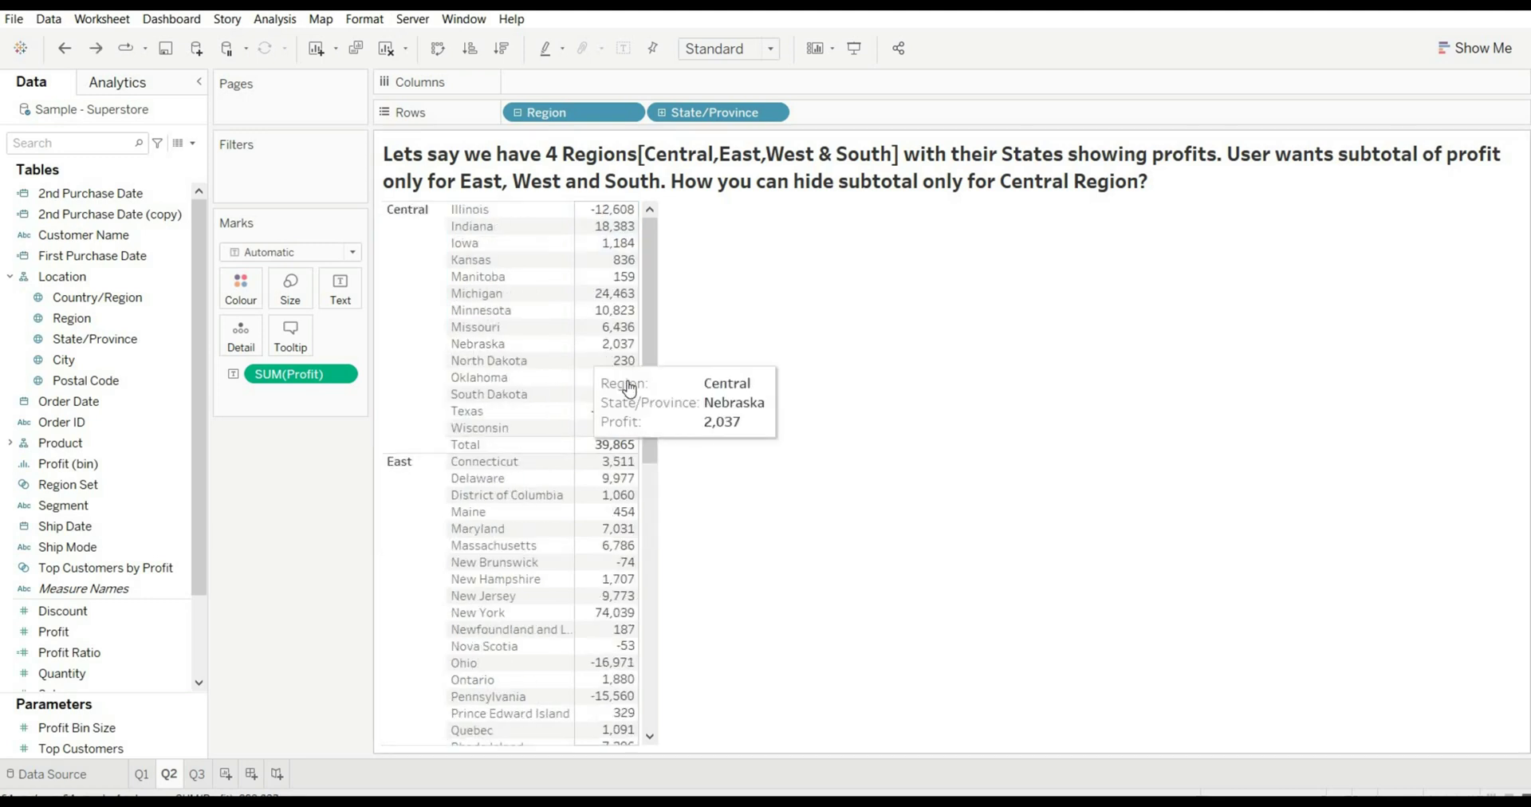
pyautogui.scroll(-5, 609, 393)
pyautogui.moveTo(617, 747)
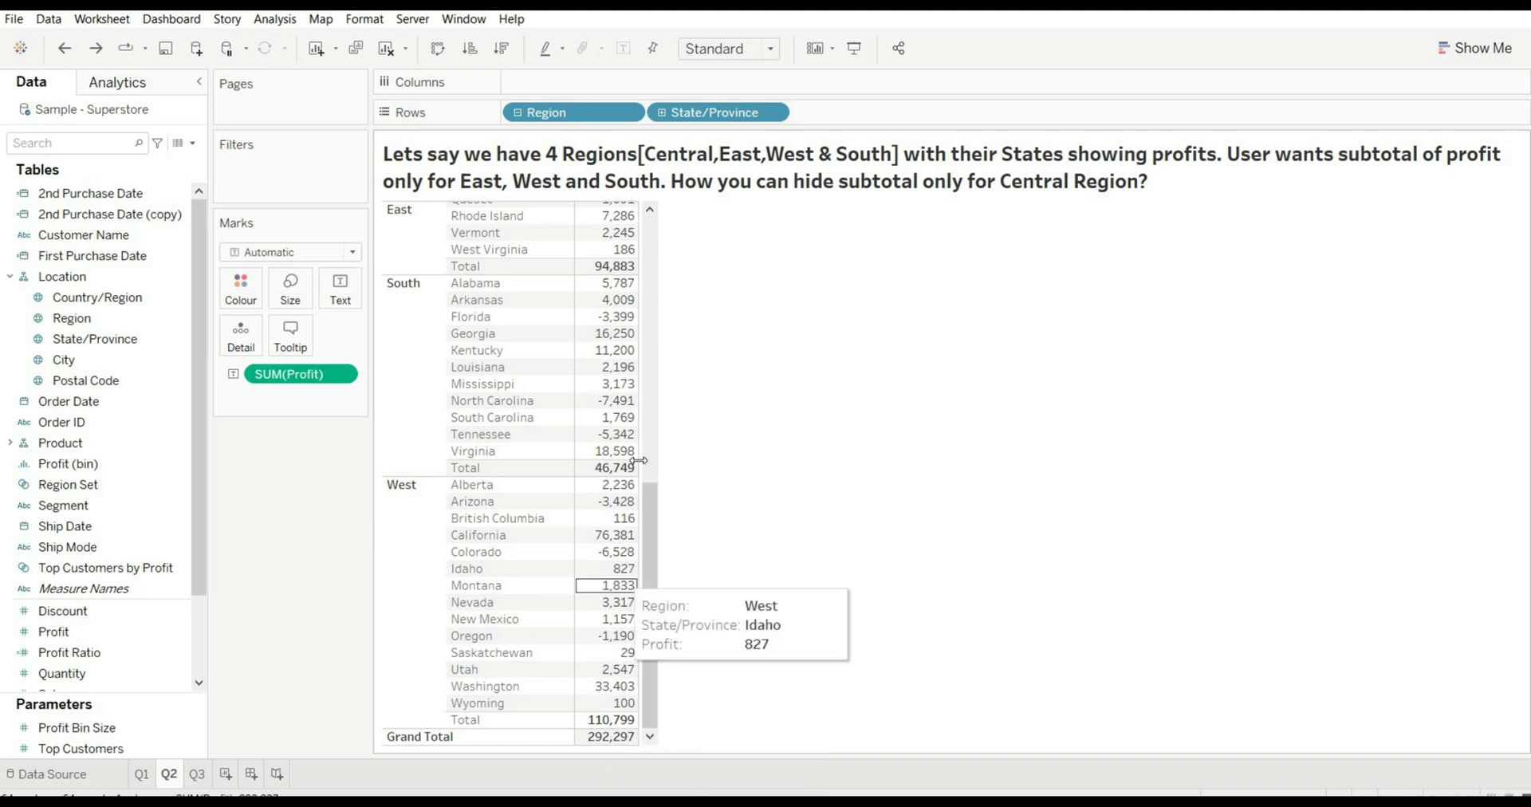
pyautogui.scroll(10, 542, 462)
# Hide the Central region from the Q2 profit table and review the remaining regions down to the grand total.
pyautogui.rightClick(420, 303)
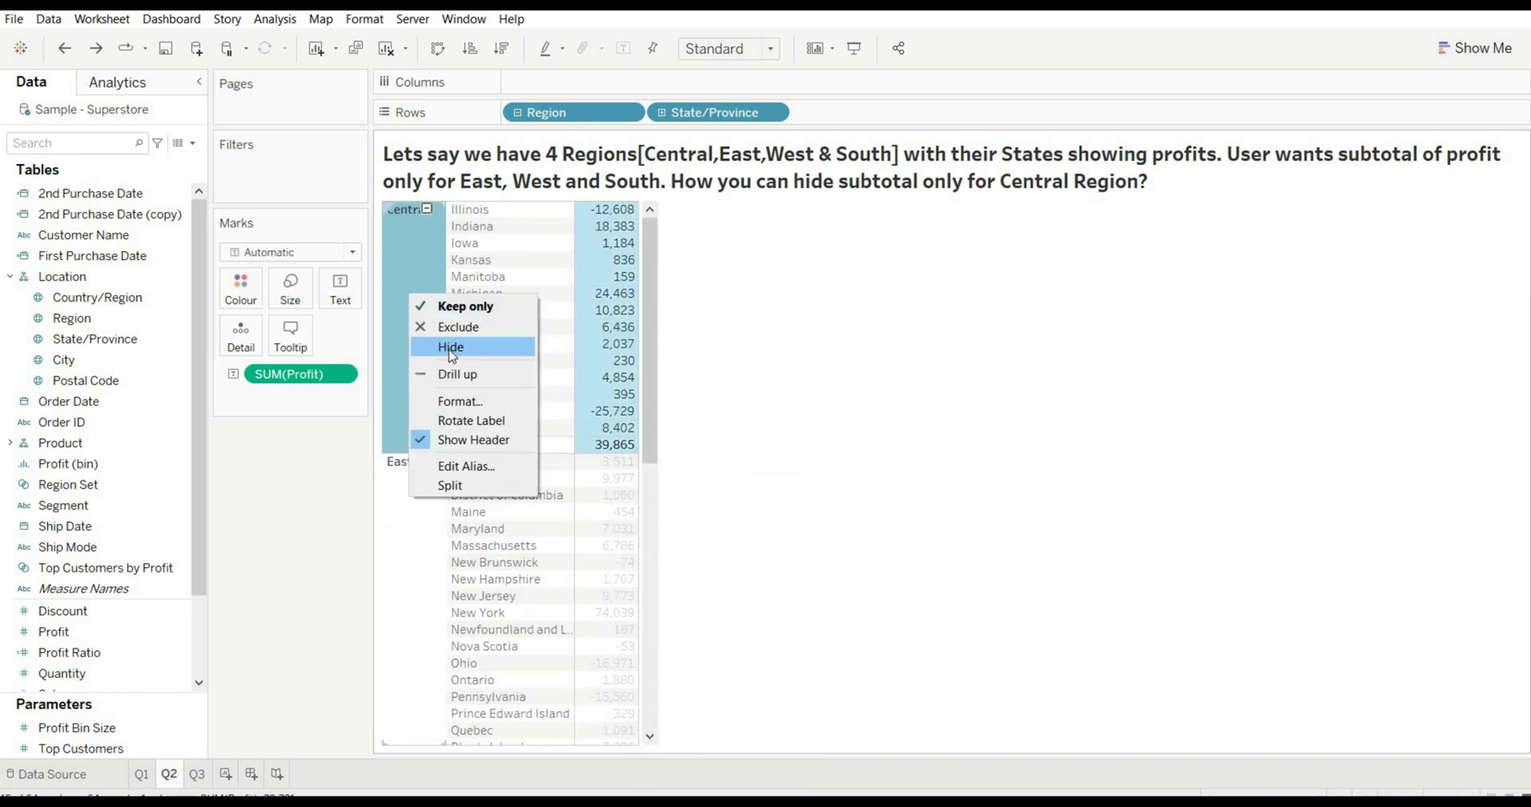
pyautogui.click(548, 400)
pyautogui.scroll(-10, 606, 447)
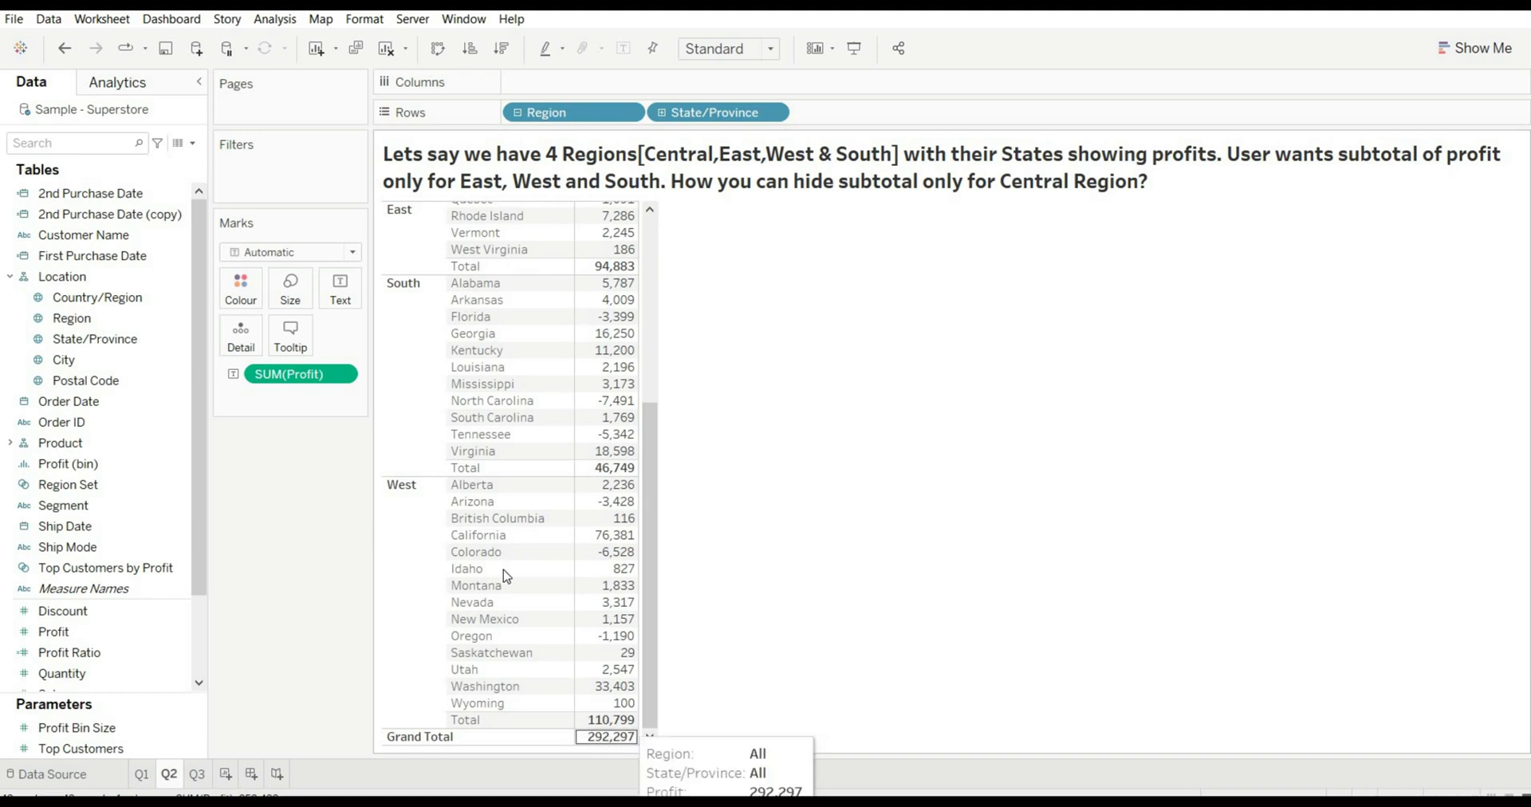
pyautogui.scroll(1, 398, 542)
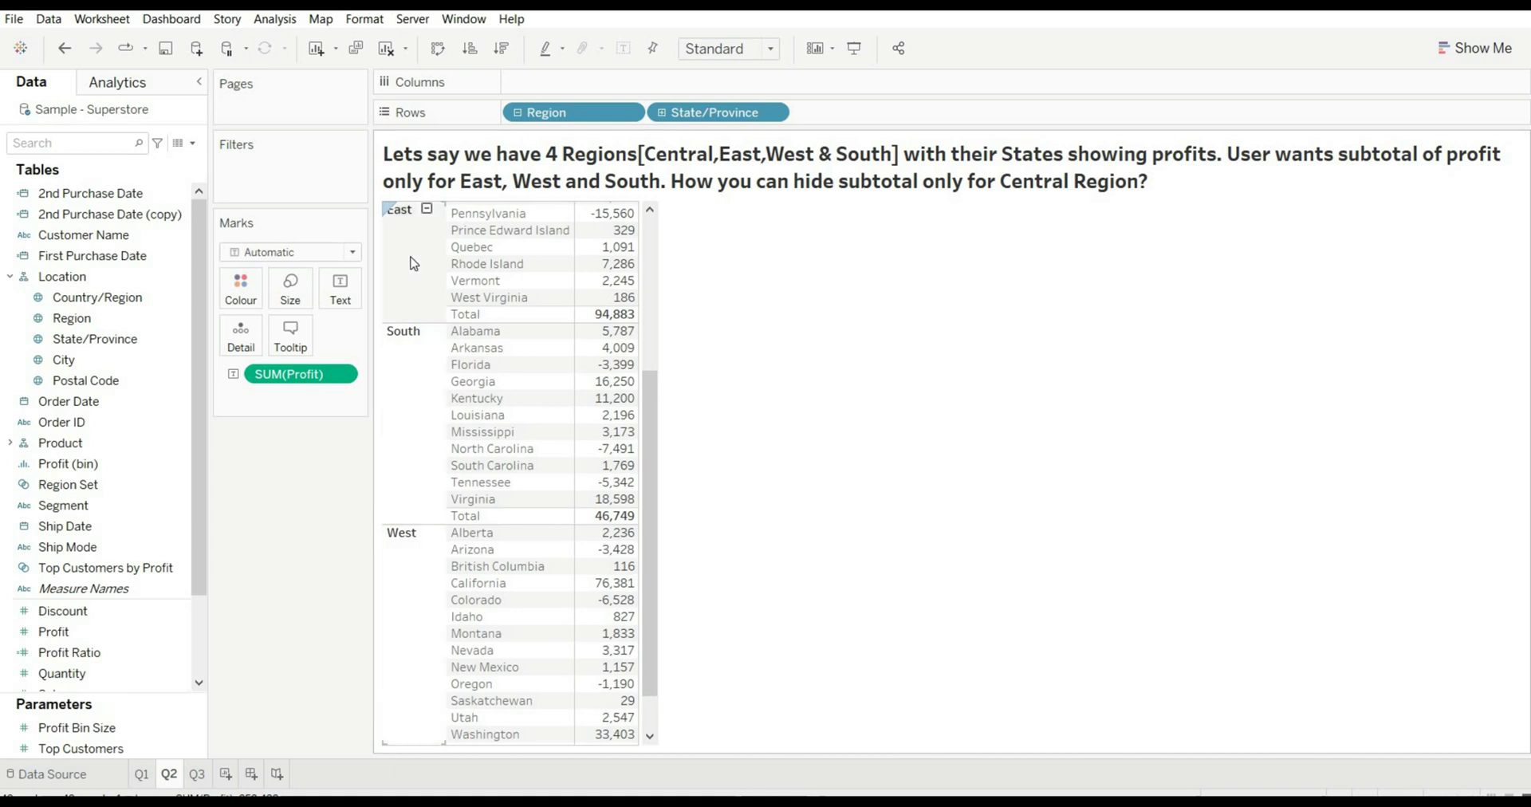
# Create a new worksheet and add Region to its rows.
pyautogui.click(226, 774)
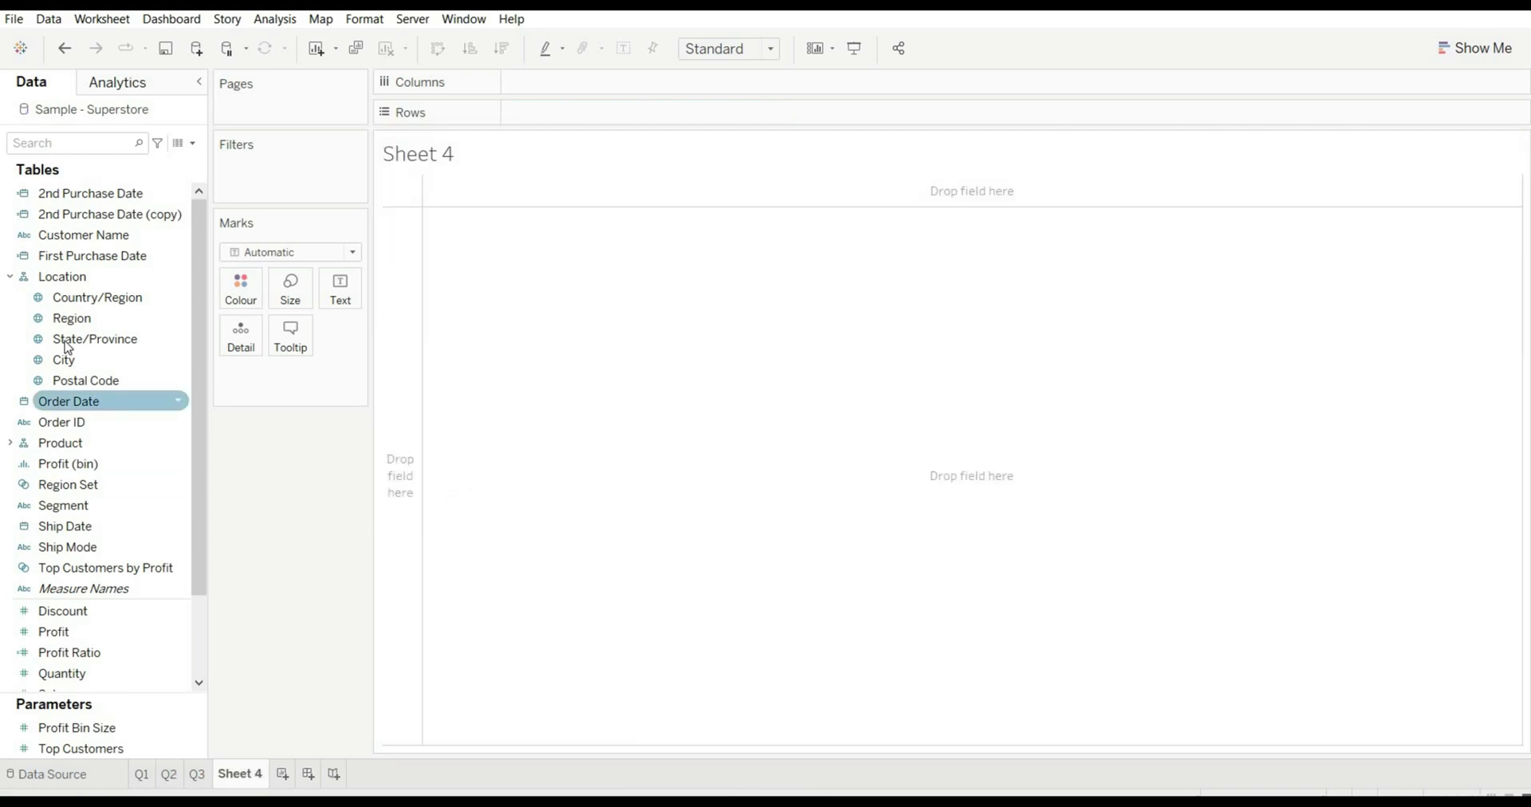
pyautogui.moveTo(70, 318); pyautogui.dragTo(571, 118)
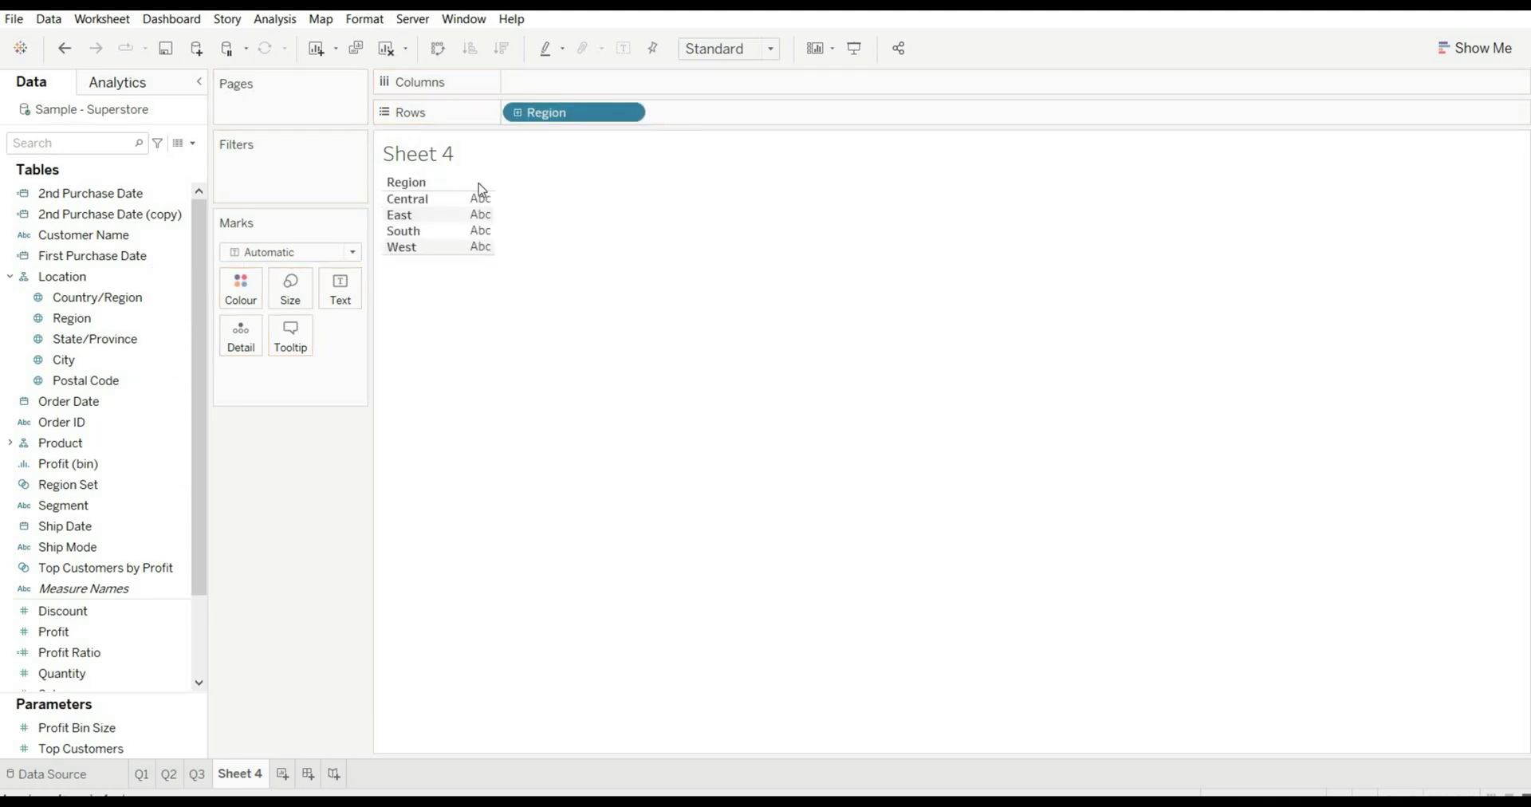
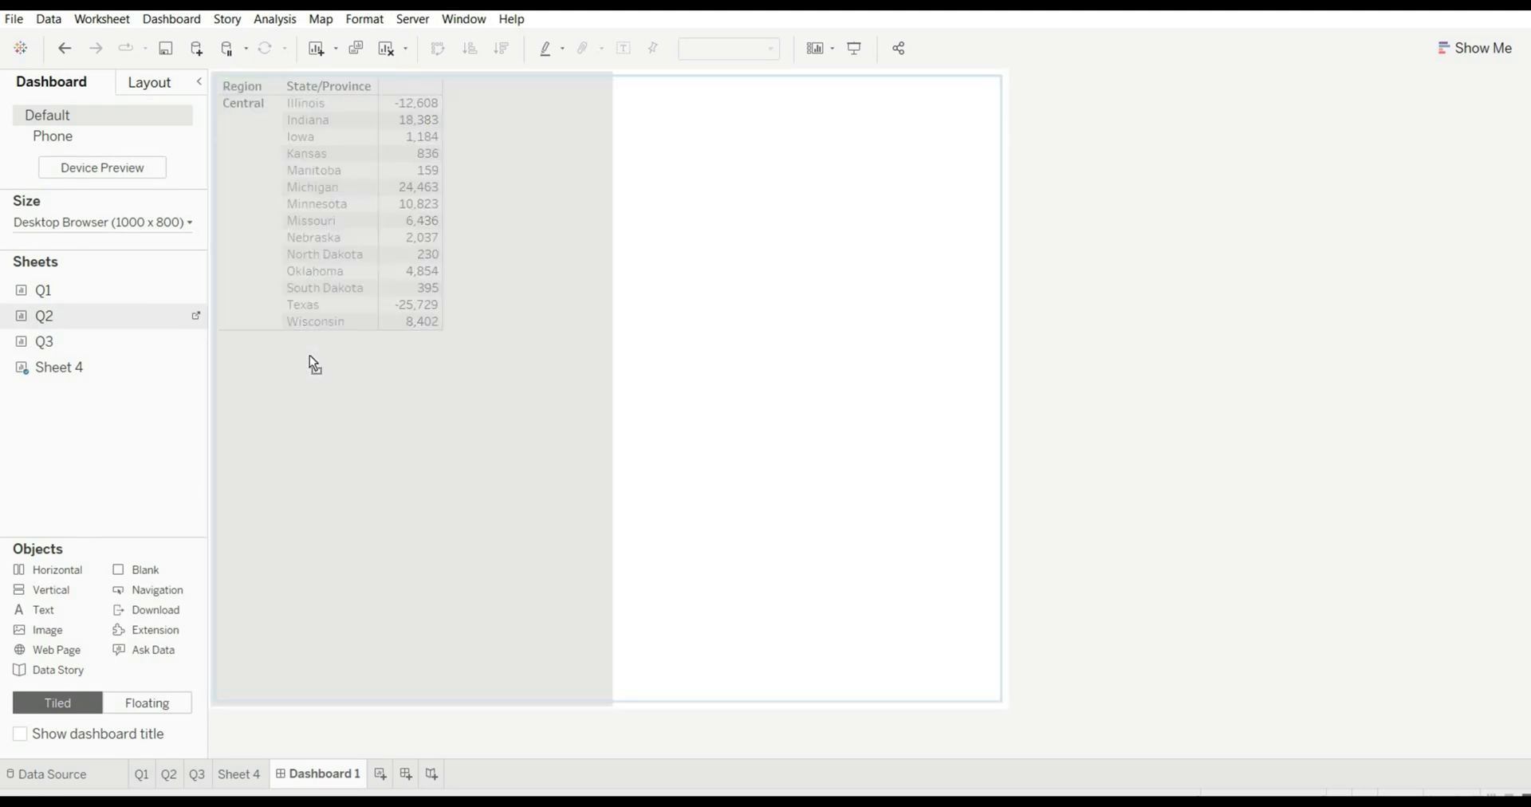
# Place sheet Q2 below the Central table on the dashboard and hide the Q2 title.
pyautogui.moveTo(355, 429); pyautogui.dragTo(567, 489)
pyautogui.rightClick(280, 448)
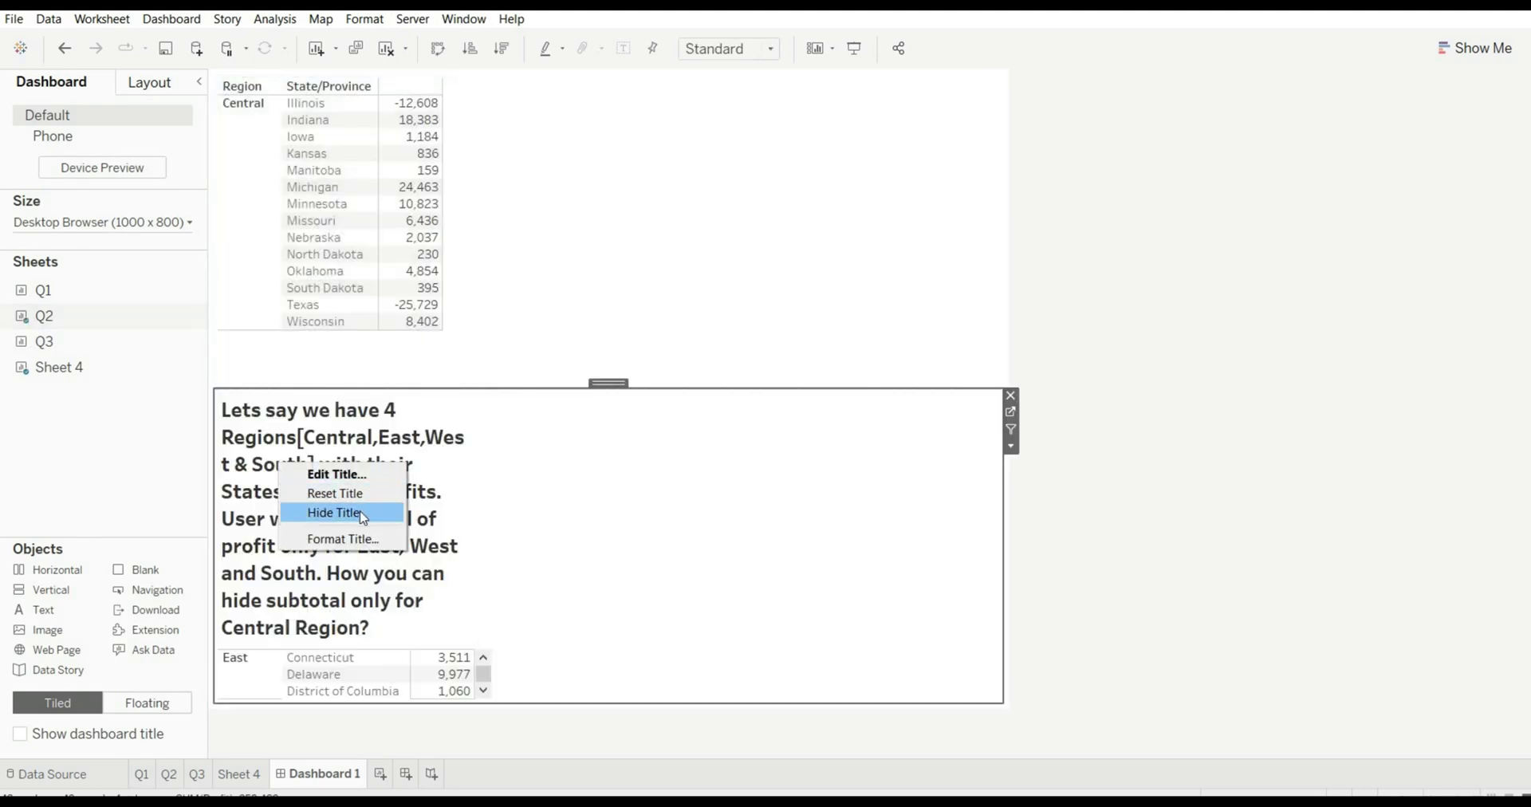
pyautogui.click(351, 511)
# Set the Central table on the dashboard to Fit Height and widen its columns to line up with the table below.
pyautogui.click(640, 281)
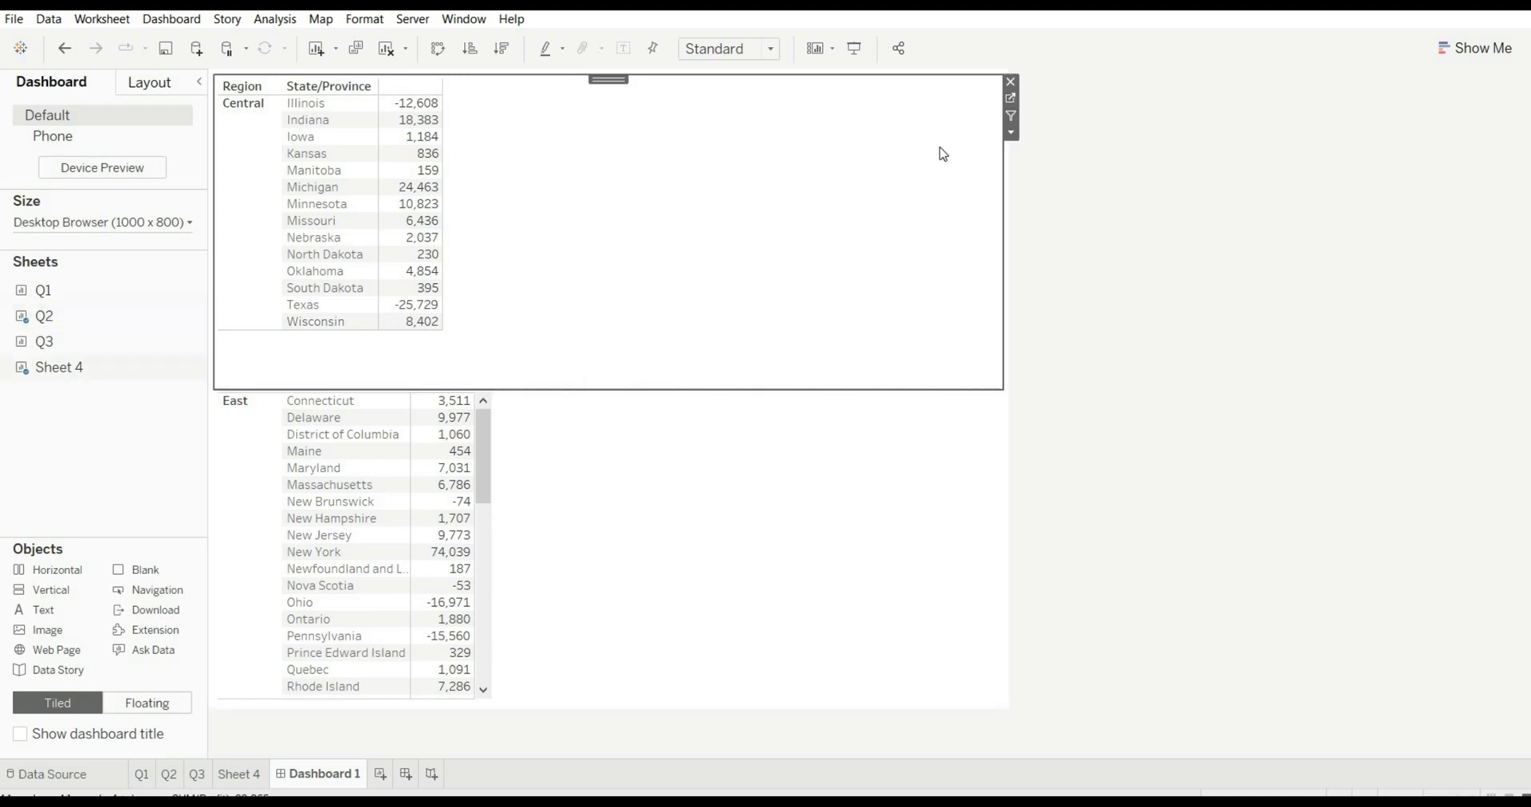
pyautogui.click(1011, 132)
pyautogui.moveTo(1117, 191)
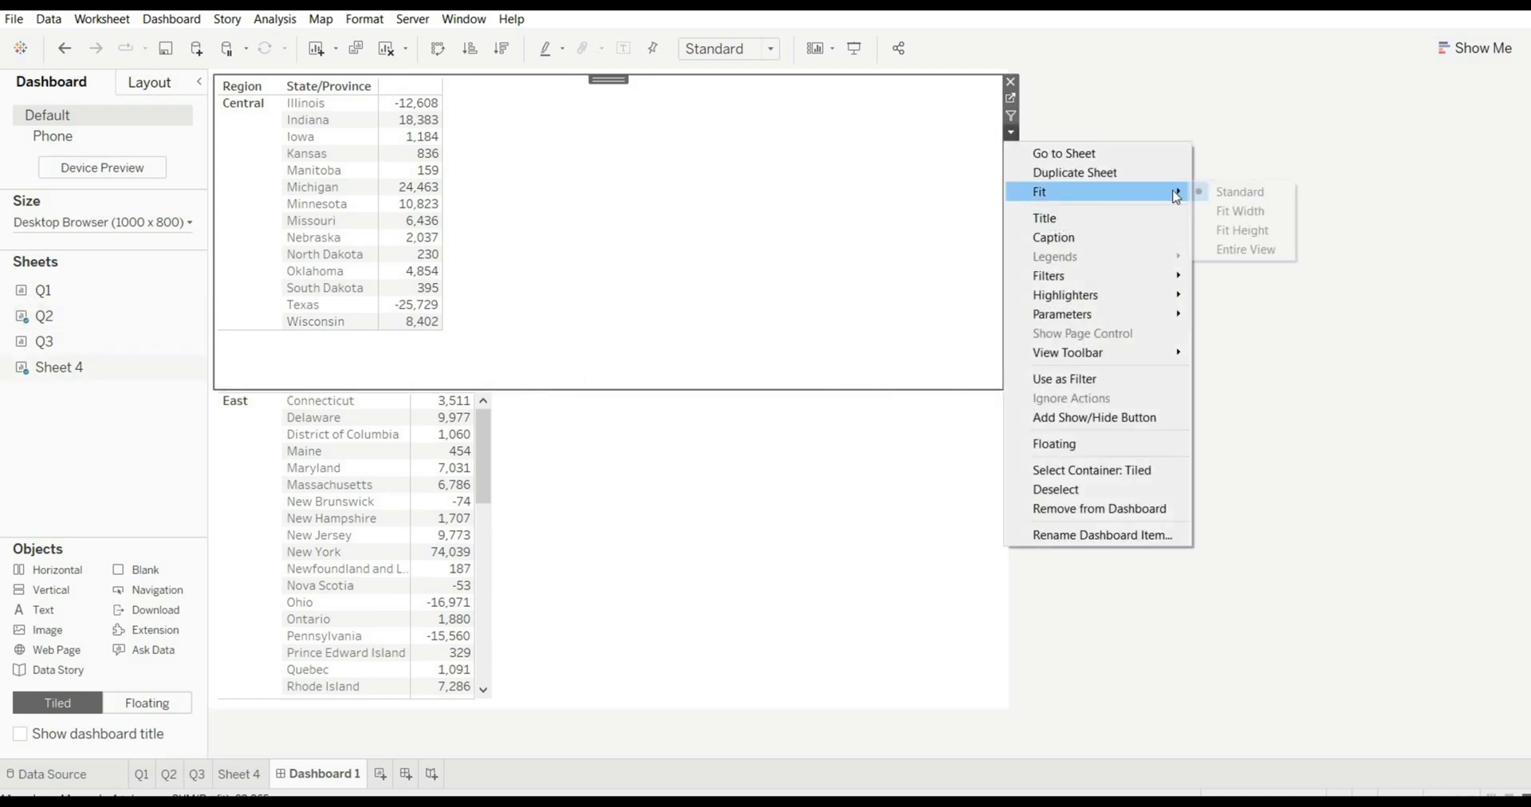
pyautogui.click(1273, 230)
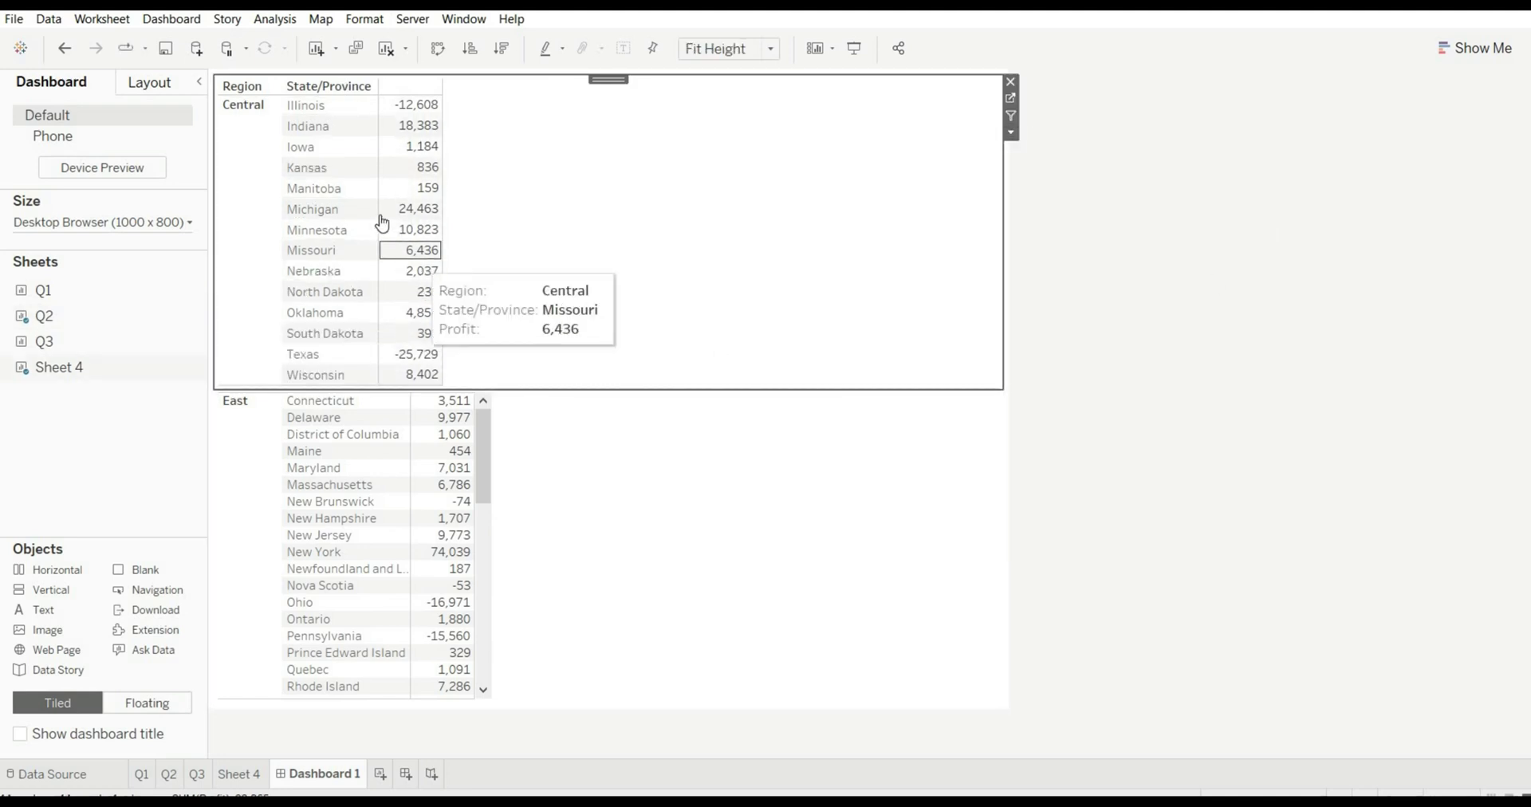
pyautogui.moveTo(378, 214); pyautogui.dragTo(492, 217)
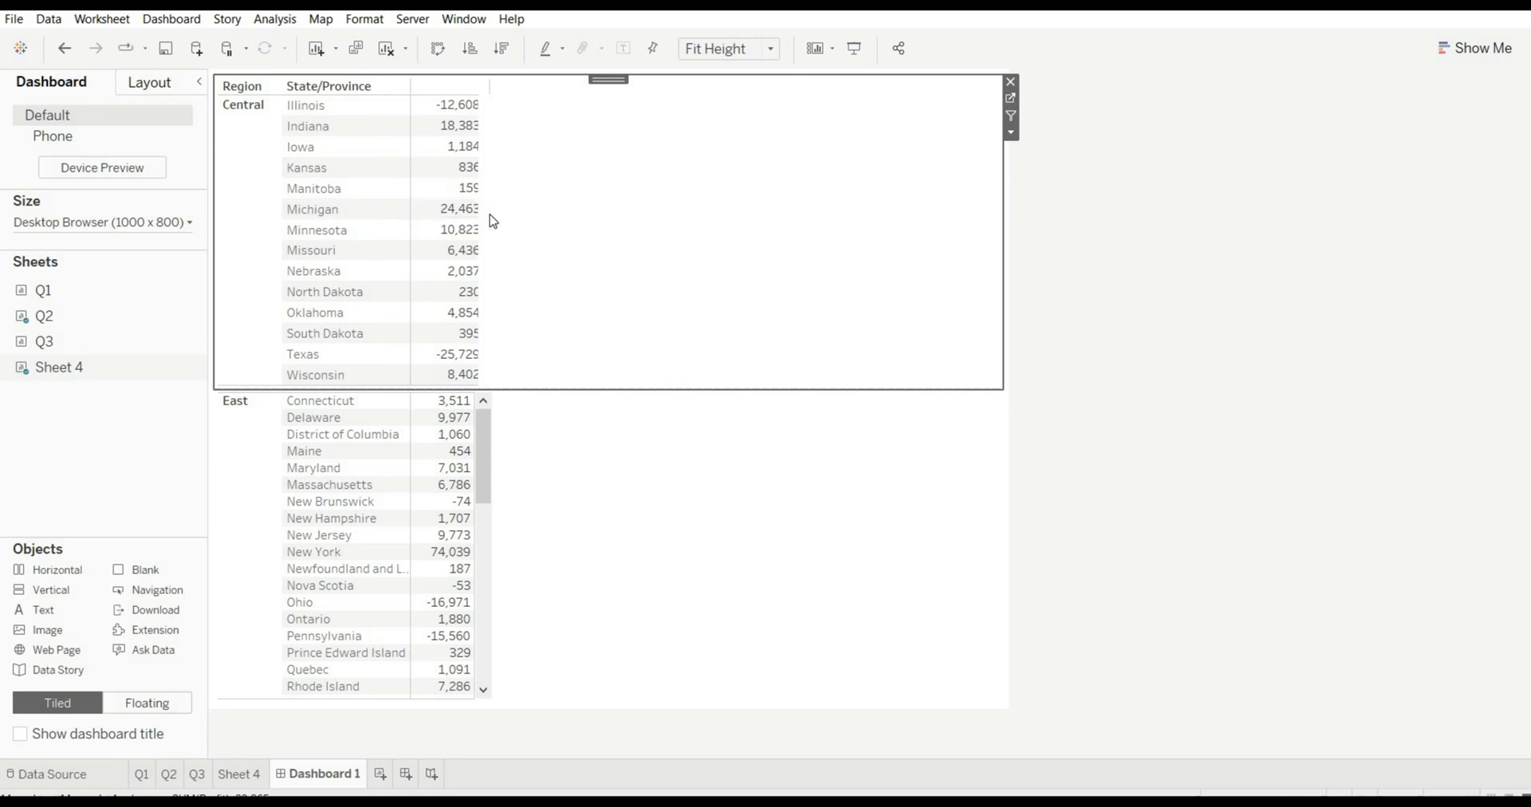
# Set the outer padding of the Central table on the dashboard to 0 on all sides.
pyautogui.click(175, 90)
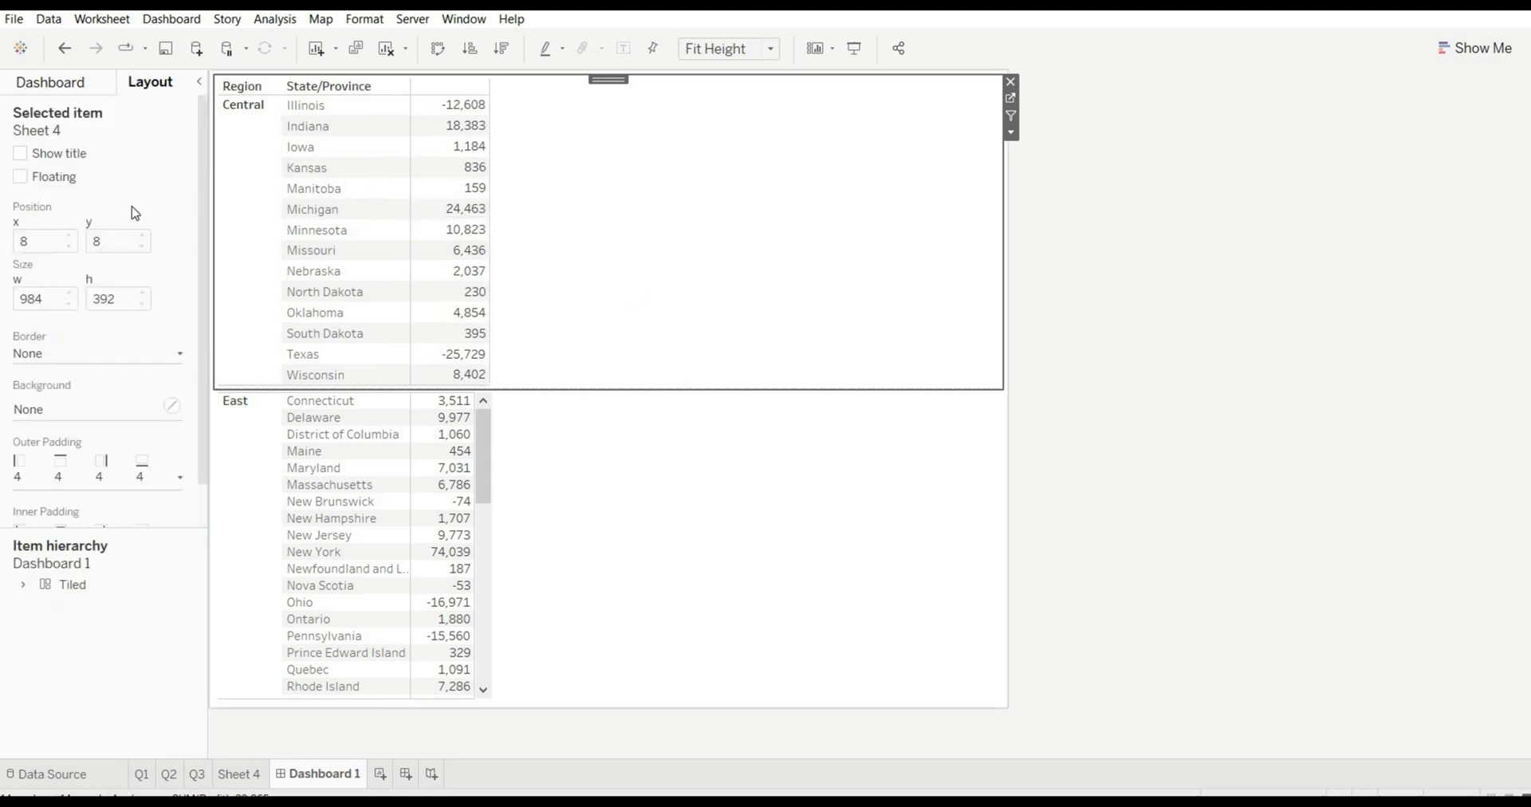
pyautogui.click(87, 477)
pyautogui.click(112, 544)
pyautogui.click(112, 543)
pyautogui.click(113, 543)
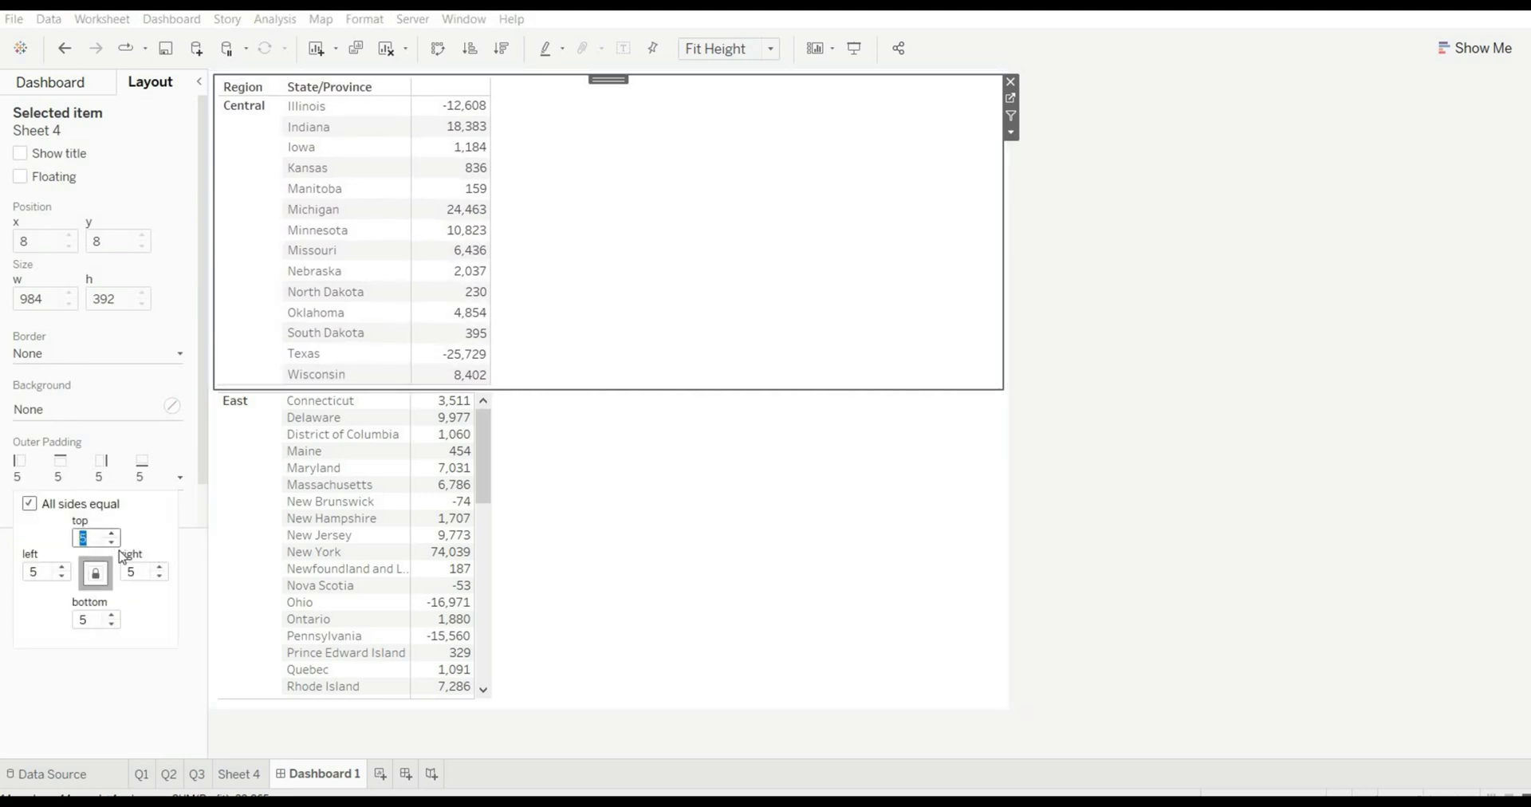
pyautogui.click(112, 543)
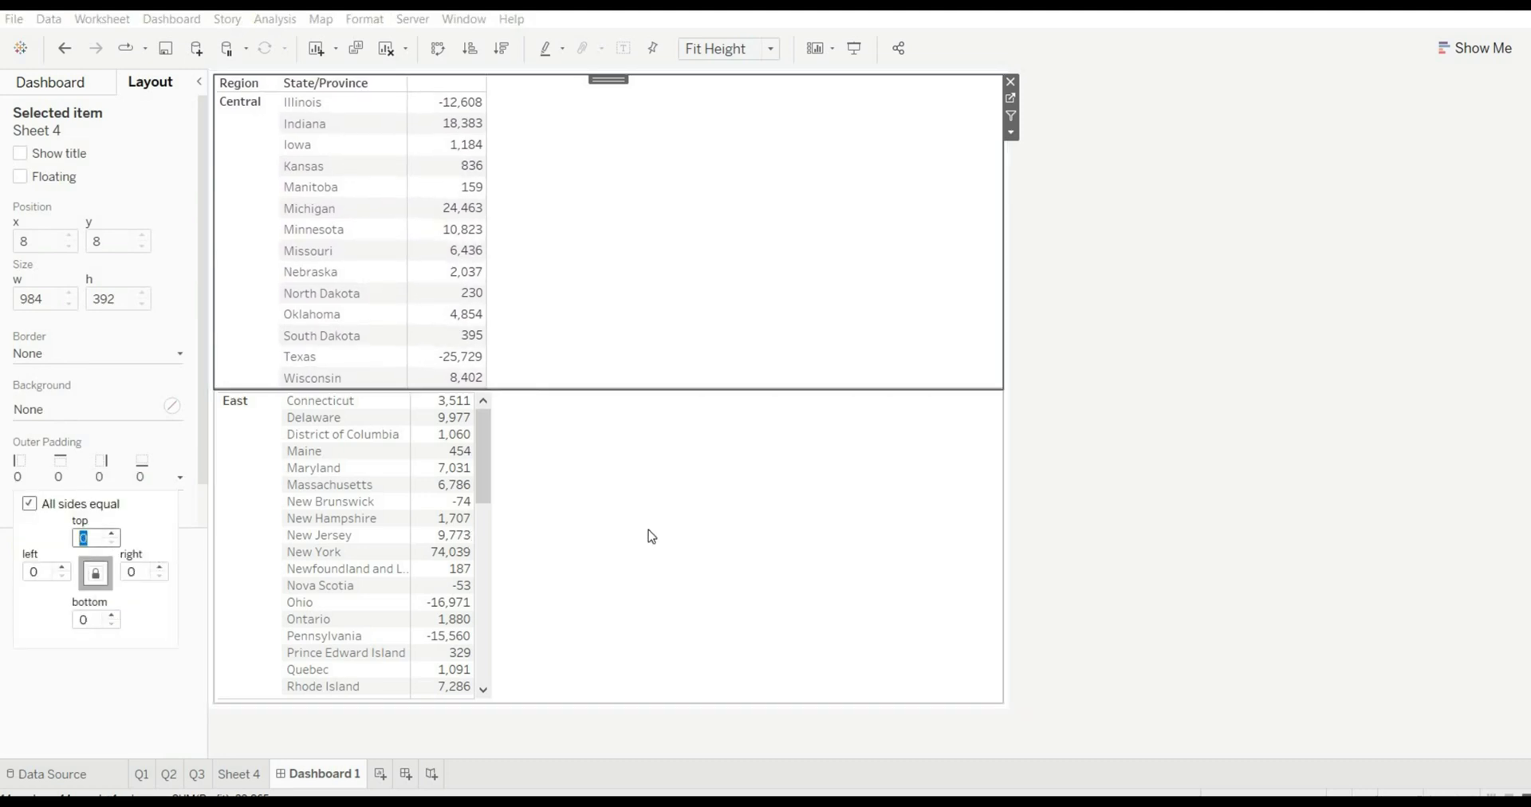
# Set the outer padding of the Q2 table on the dashboard to 0 on all sides.
pyautogui.click(648, 530)
pyautogui.click(149, 482)
pyautogui.click(111, 543)
pyautogui.click(111, 543)
pyautogui.click(112, 543)
pyautogui.click(112, 543)
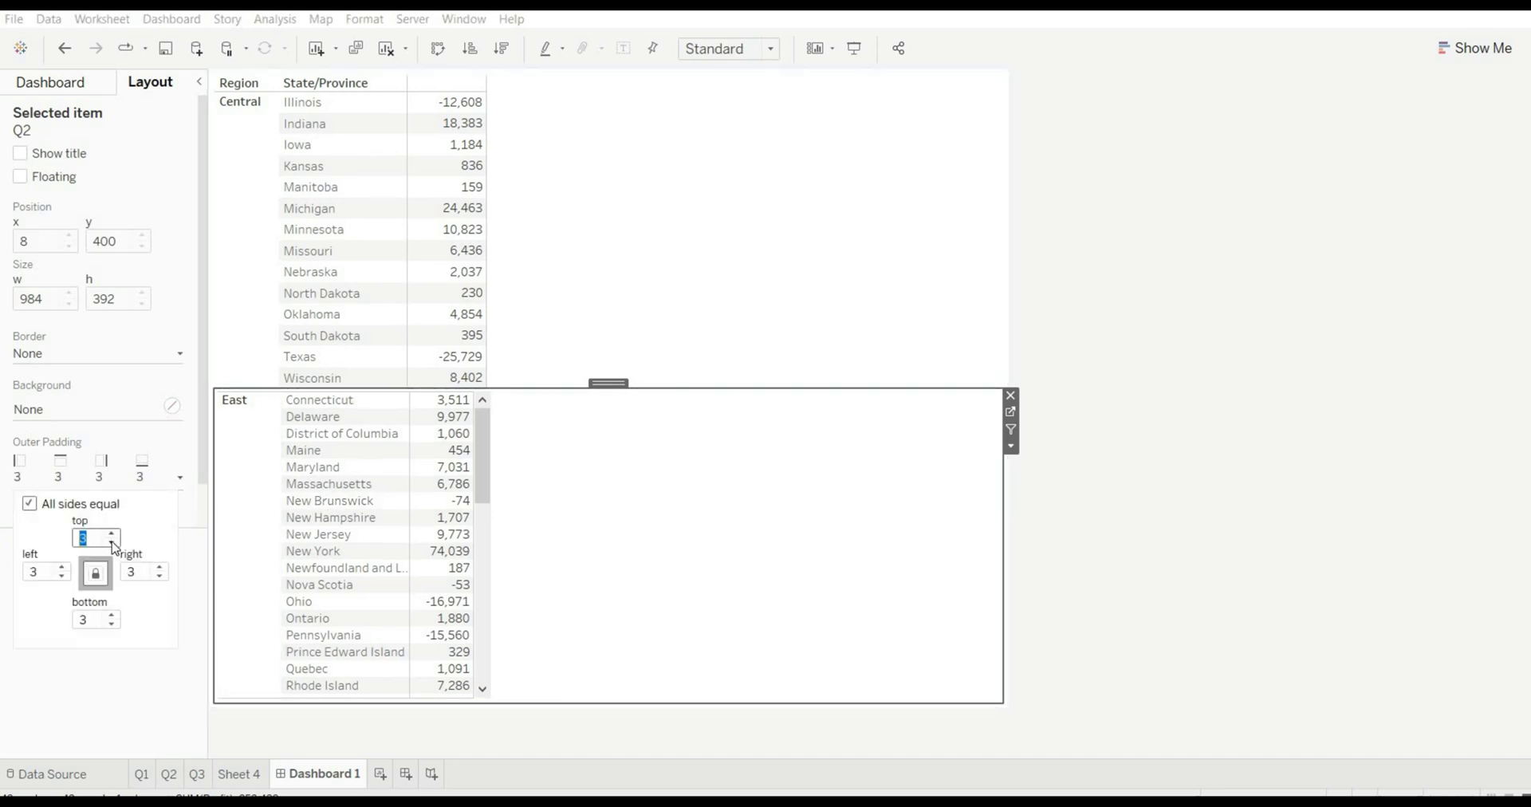
pyautogui.click(656, 520)
pyautogui.click(704, 284)
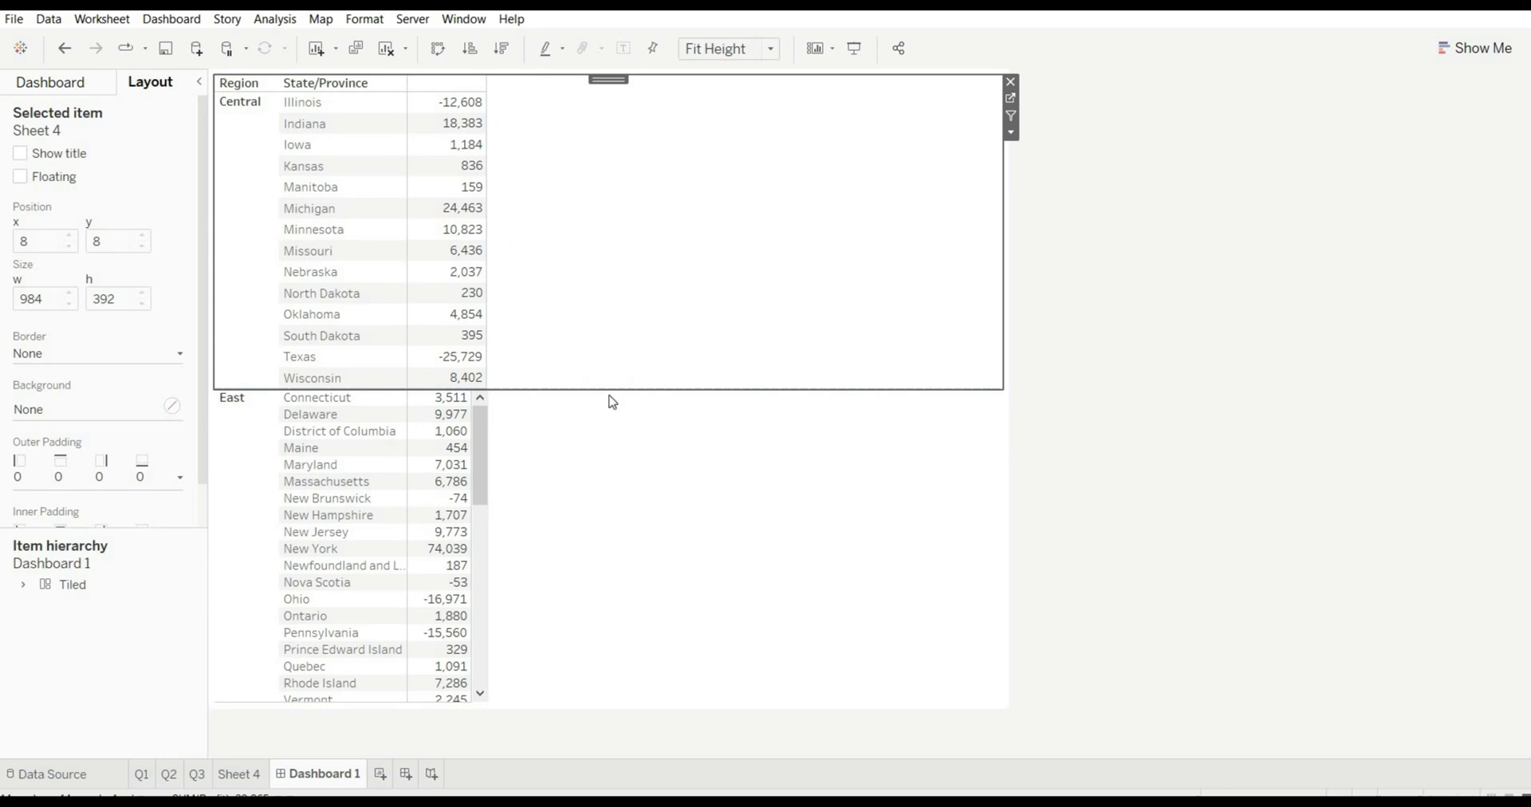
# View the dashboard in presentation mode and review the combined table down to the grand total.
pyautogui.click(854, 49)
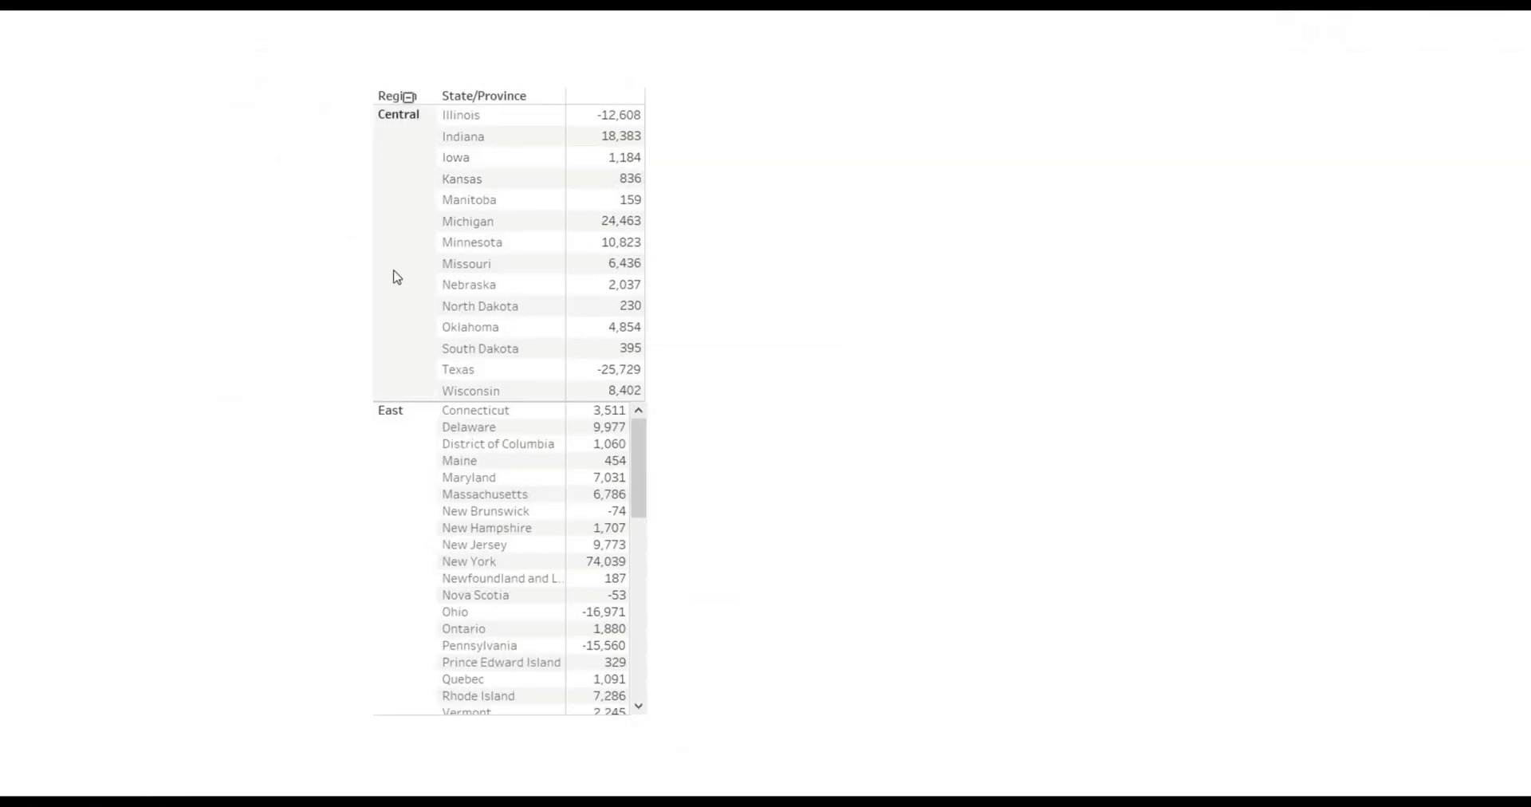
pyautogui.scroll(-4, 401, 492)
pyautogui.scroll(-4, 401, 492)
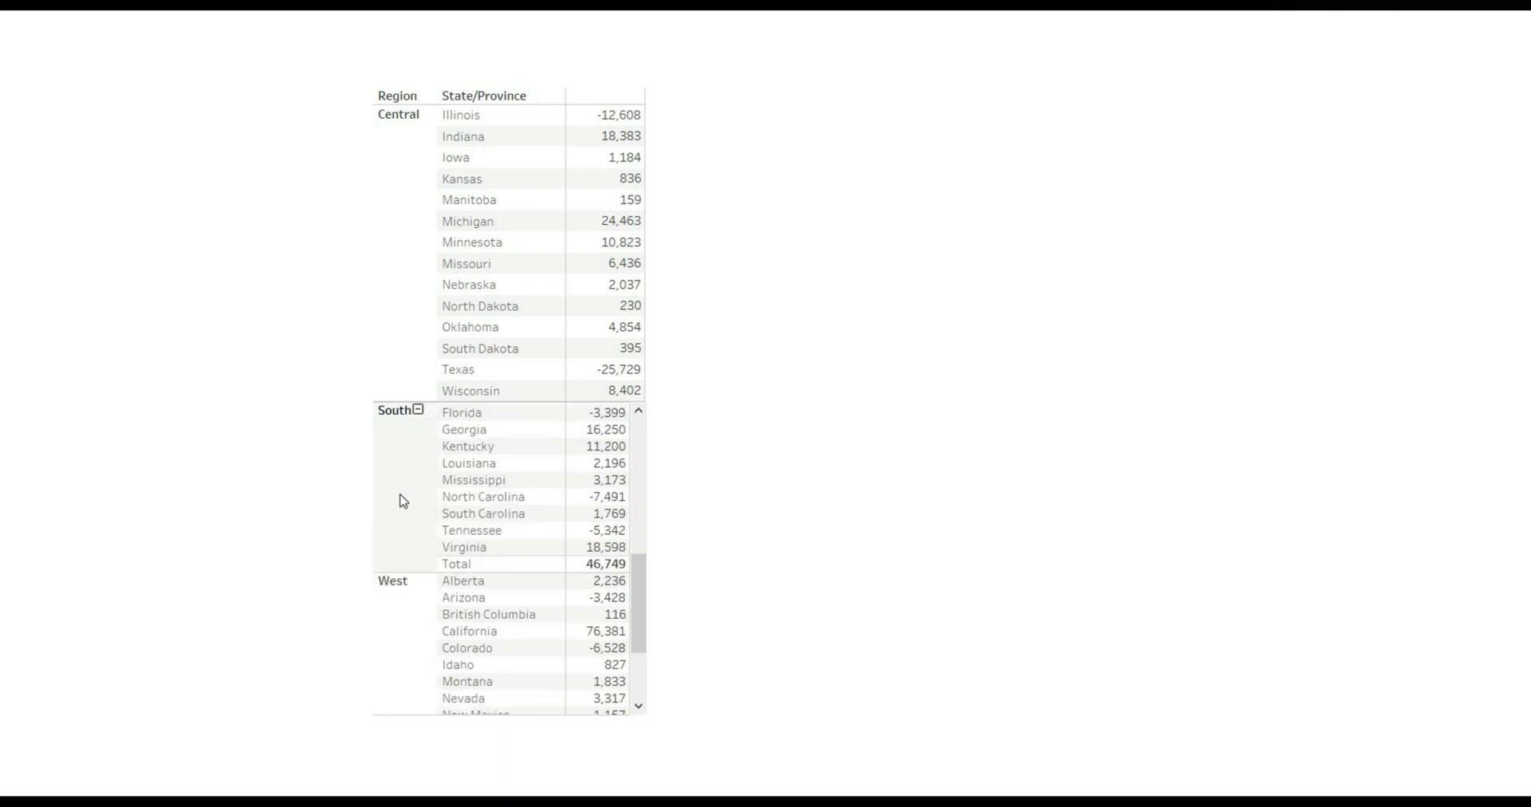
pyautogui.scroll(-3, 403, 514)
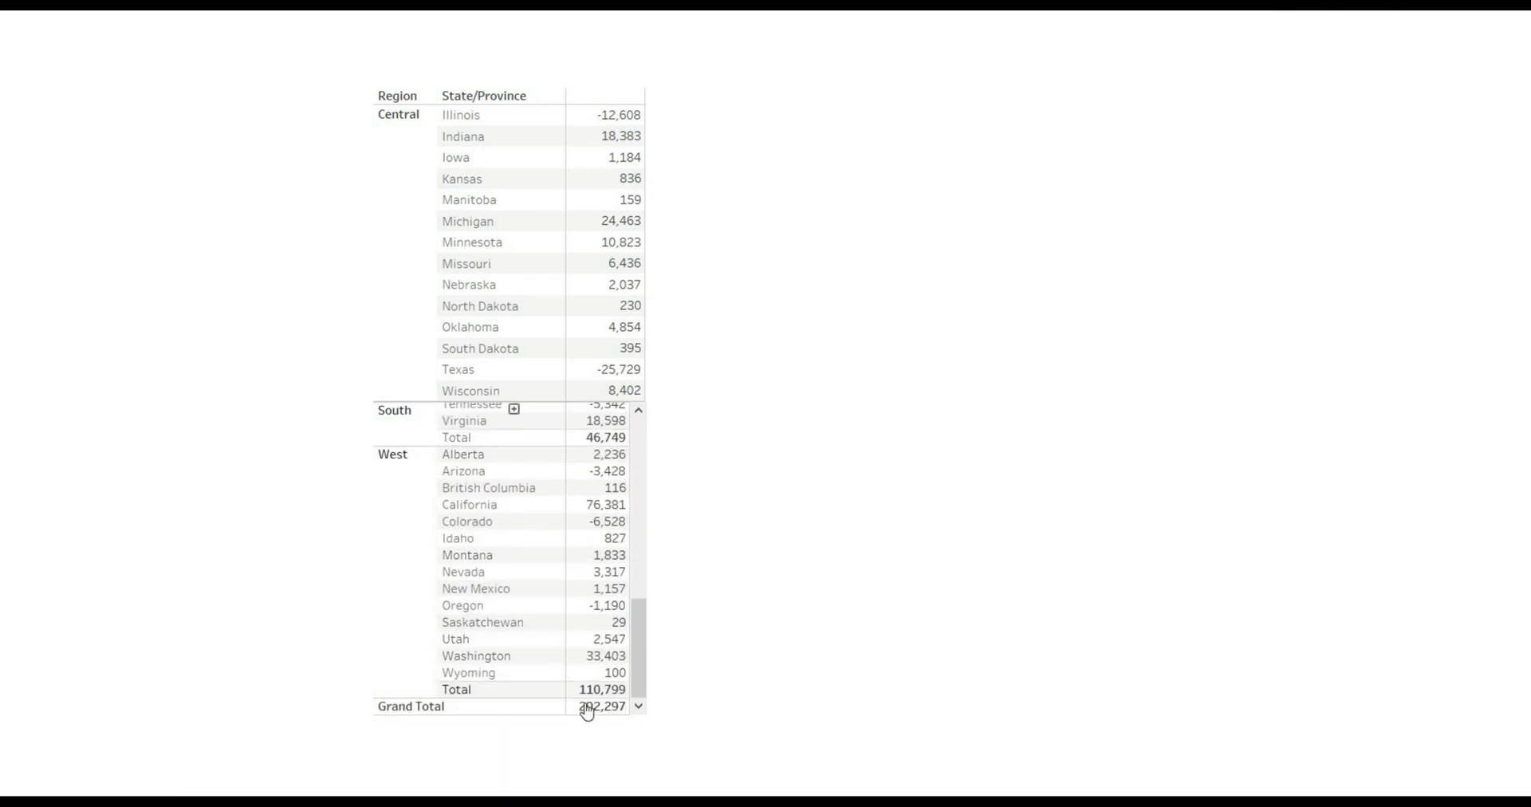
pyautogui.scroll(5, 574, 490)
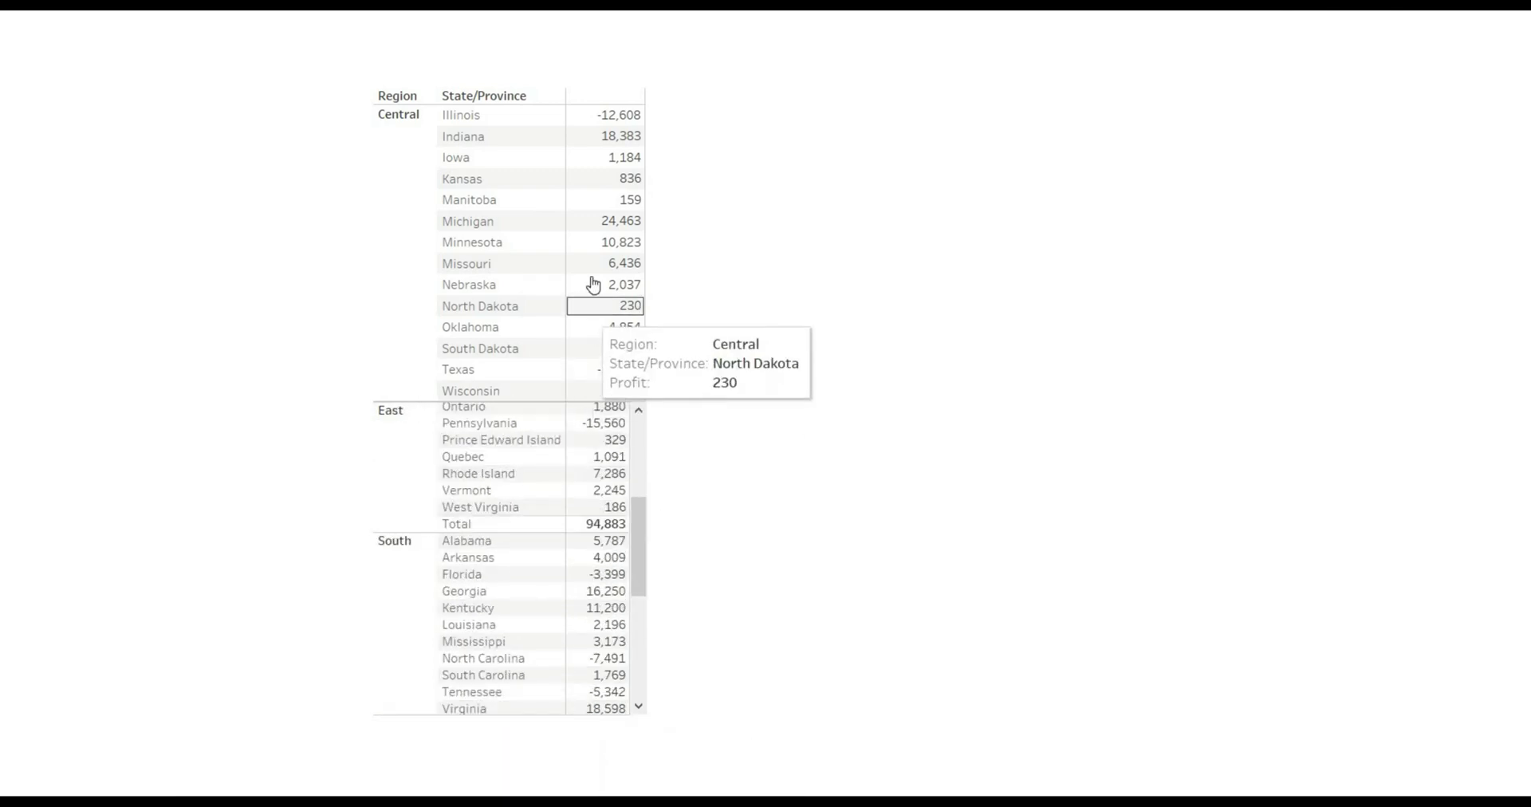
pyautogui.scroll(3, 662, 479)
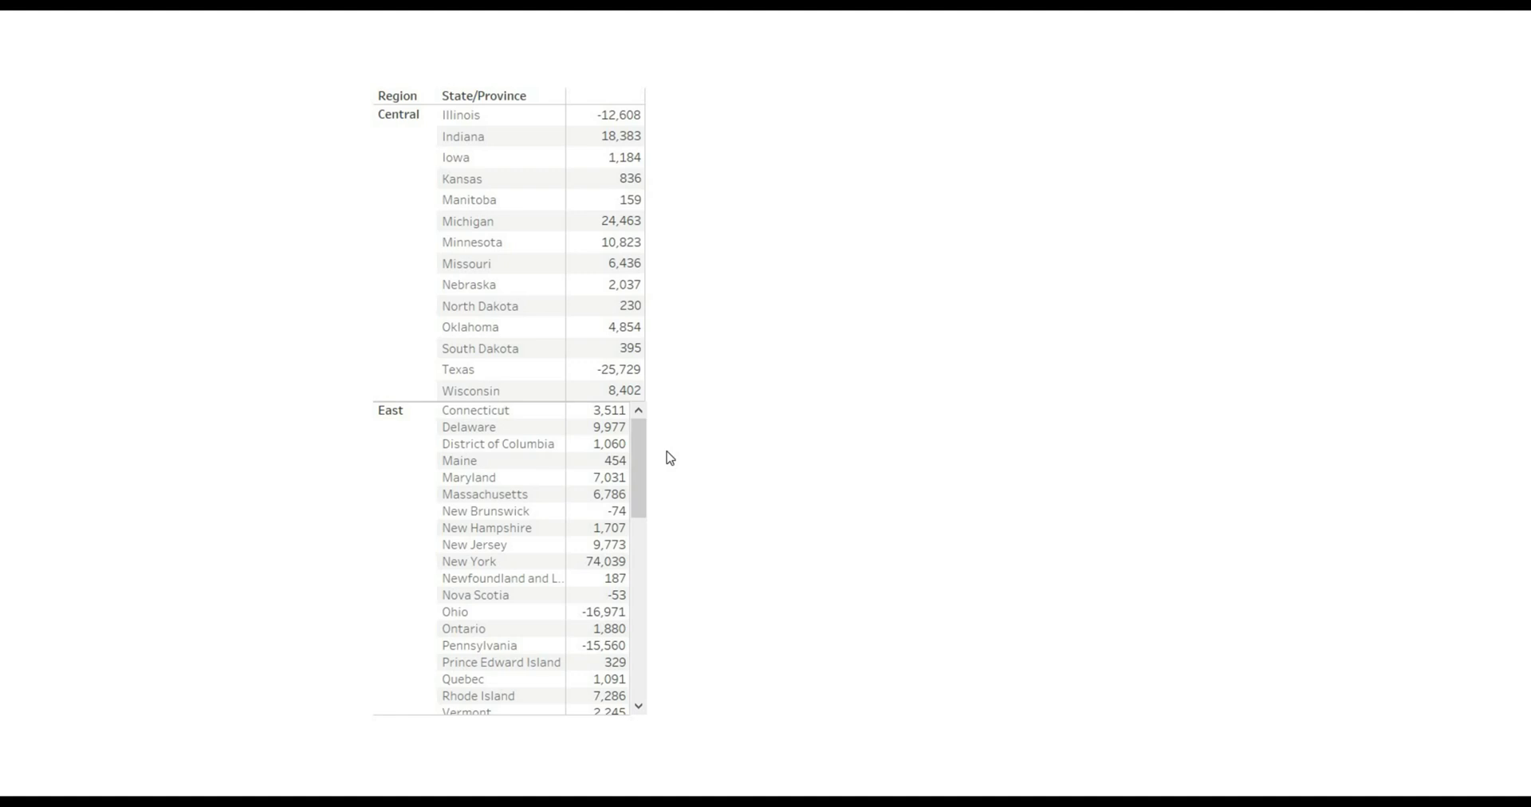
pyautogui.press('Escape')
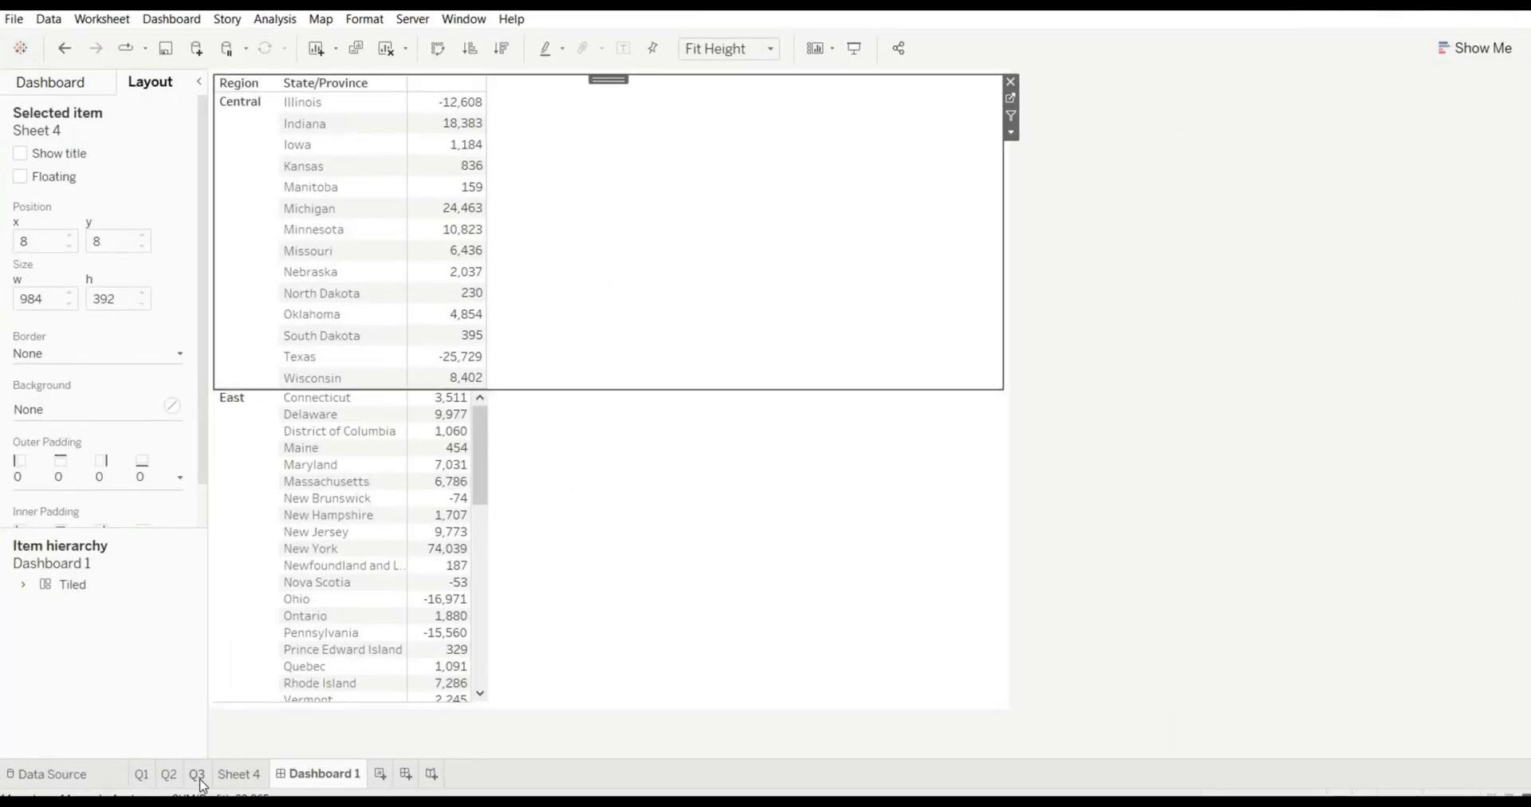
# On sheet Q3, create a calculated field named "New or Repeating Customers".
pyautogui.click(197, 777)
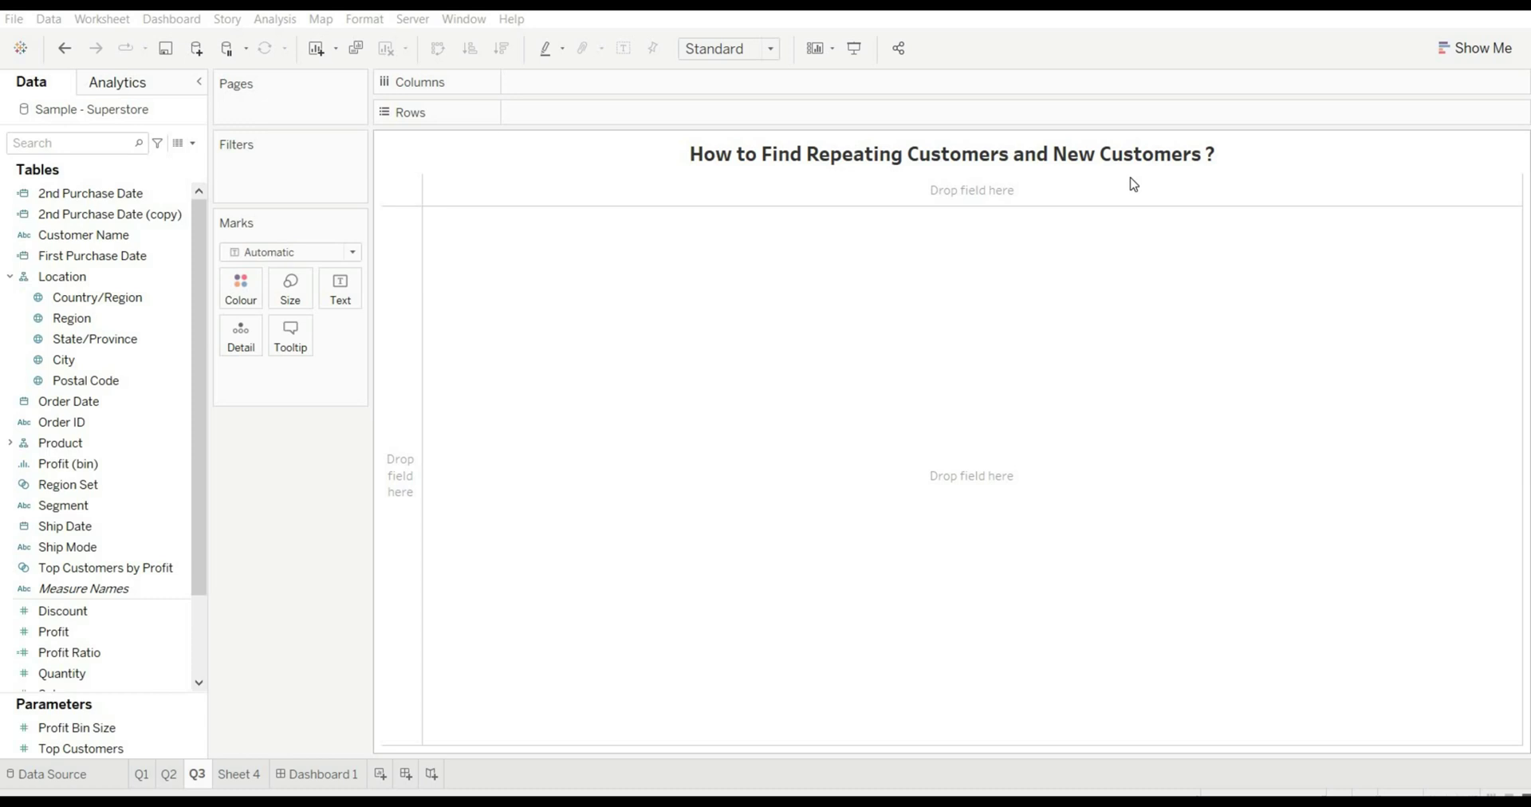
pyautogui.click(130, 257)
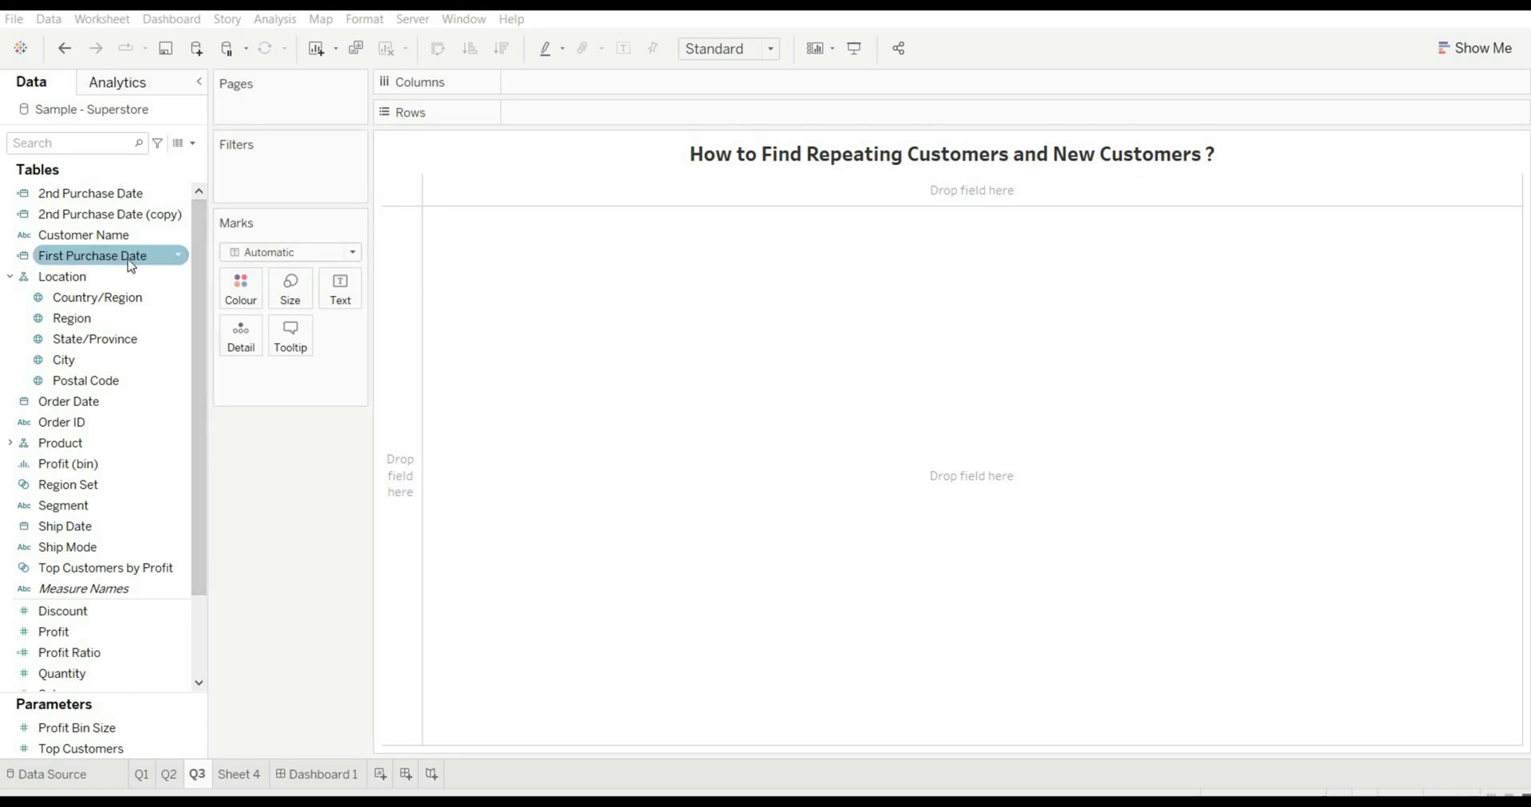
pyautogui.press('Down')
pyautogui.click(166, 261)
pyautogui.click(192, 143)
pyautogui.click(158, 164)
pyautogui.press('BackSpace')
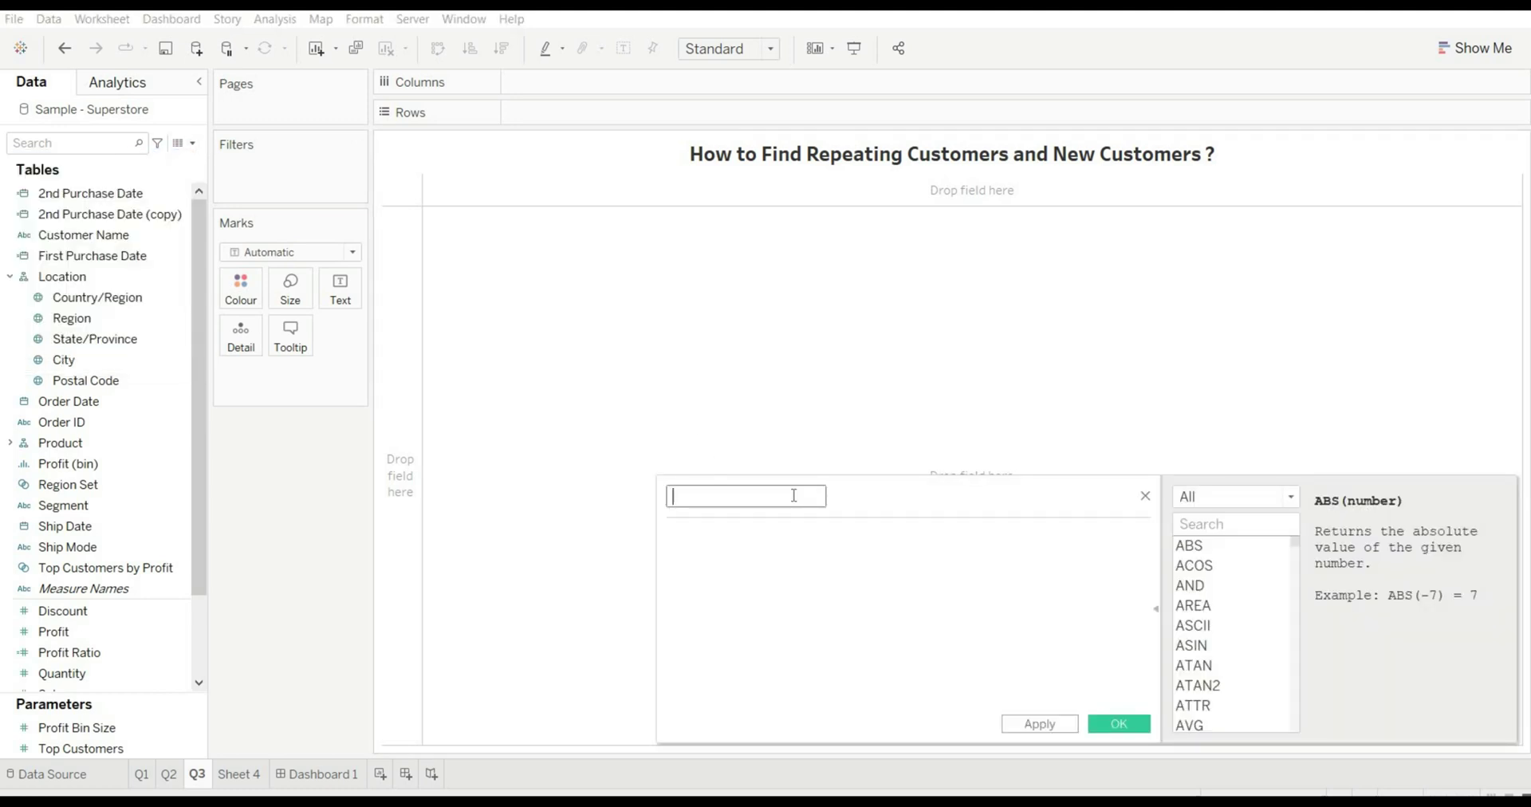
pyautogui.write('New o')
pyautogui.write('r Repe')
pyautogui.write('atingf')
pyautogui.write('Customers')
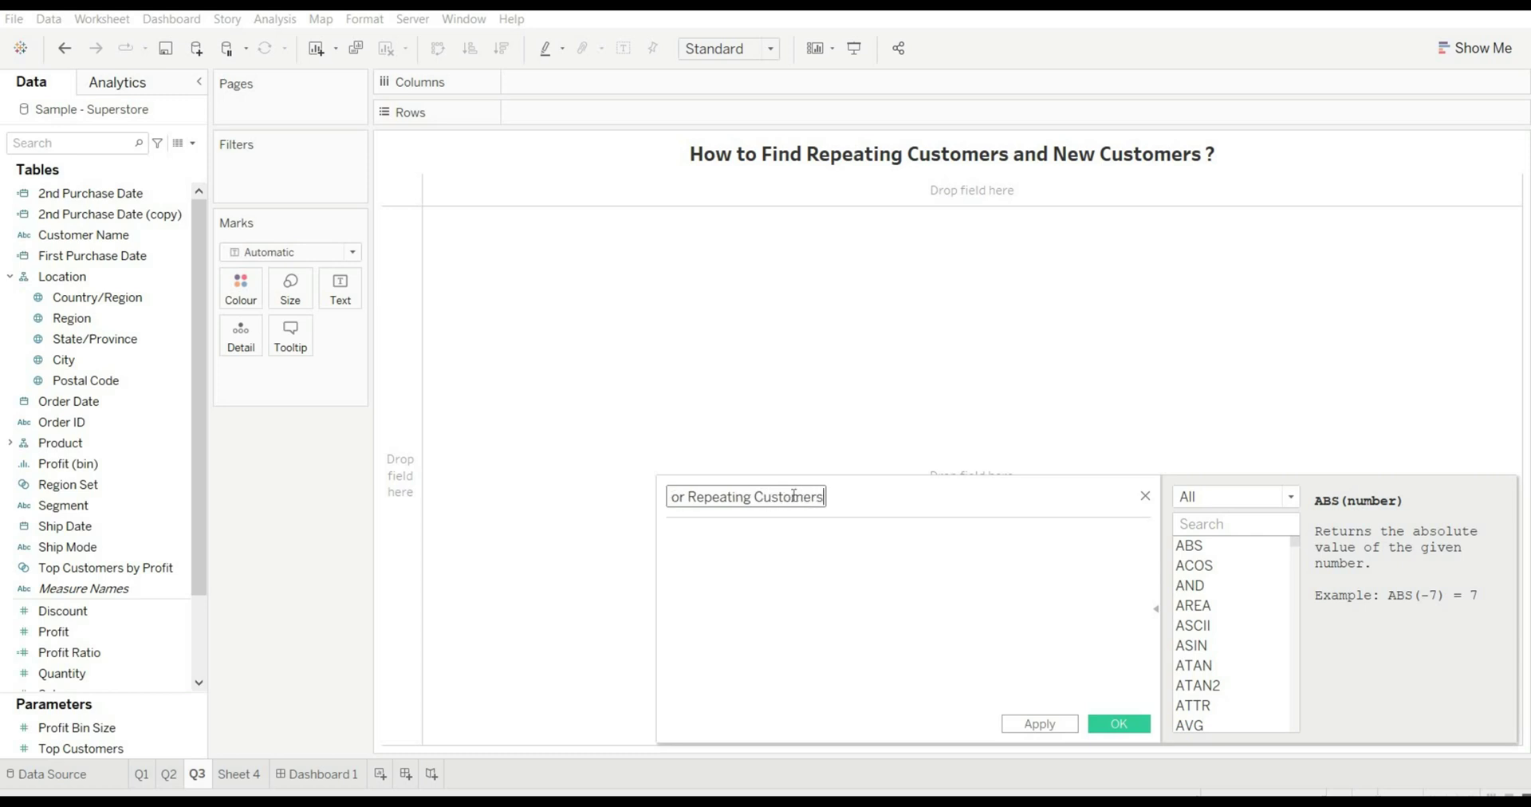
# Begin the field's formula with the condition IF [Order Date] = [First Purchase Date].
pyautogui.click(738, 541)
pyautogui.write('IF ')
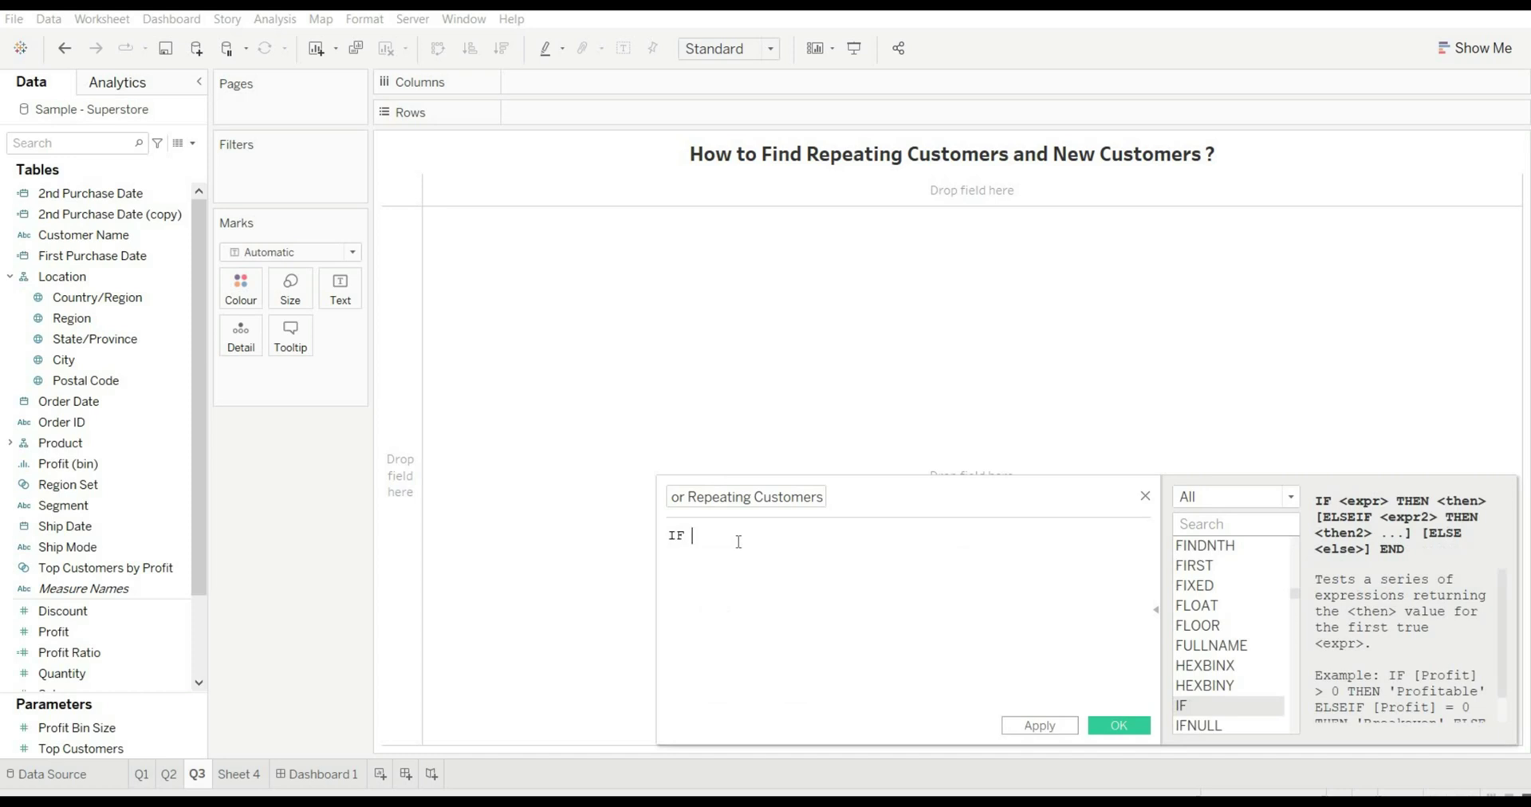
pyautogui.write('[Orde')
pyautogui.press('Return')
pyautogui.write('= first')
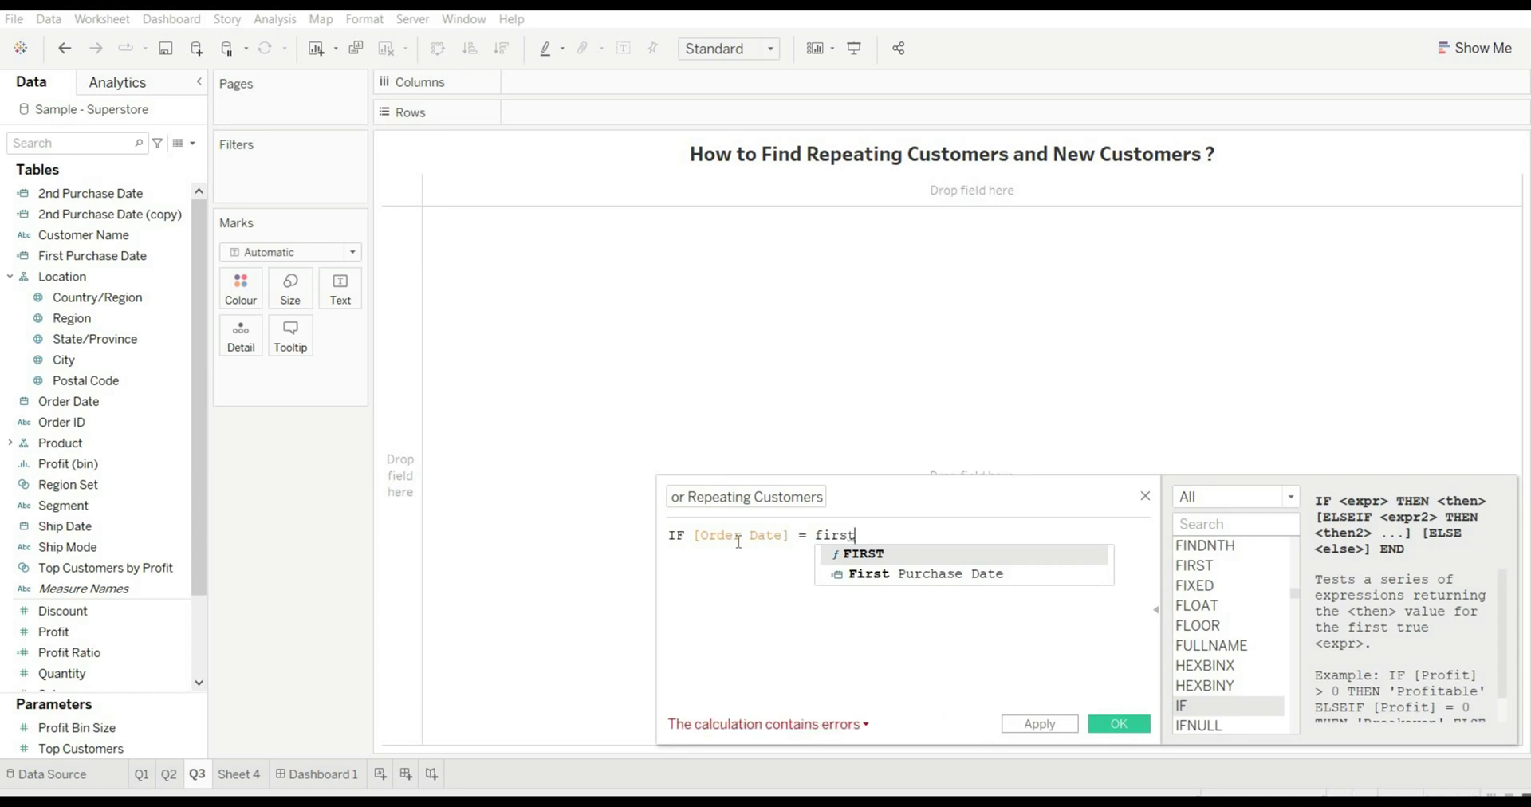
pyautogui.press('Down')
pyautogui.press('Return')
pyautogui.press('Return')
# Complete the formula with THEN 1, ELSE 0 and END on separate lines.
pyautogui.write('th')
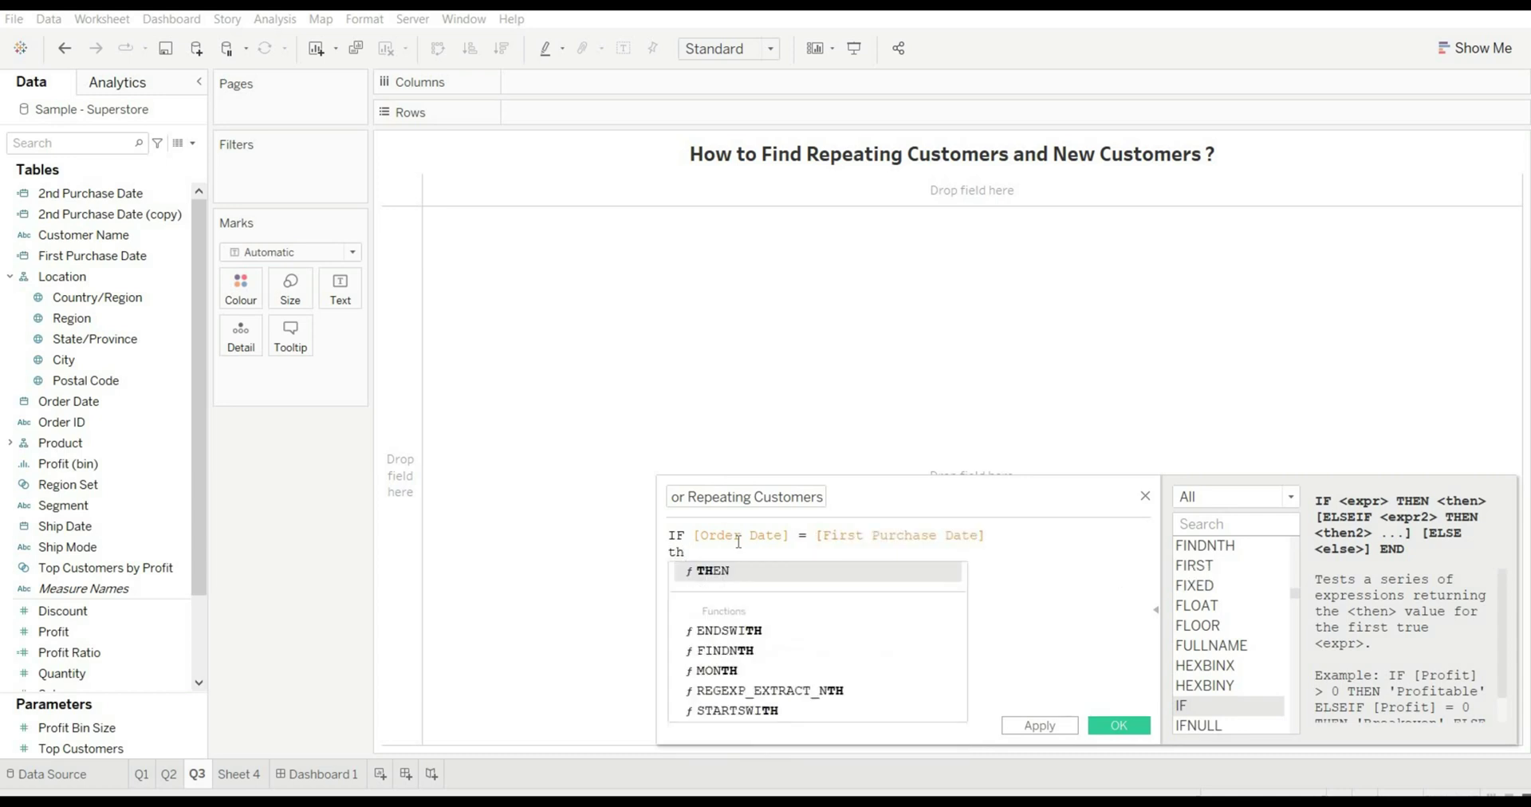
pyautogui.press('Return')
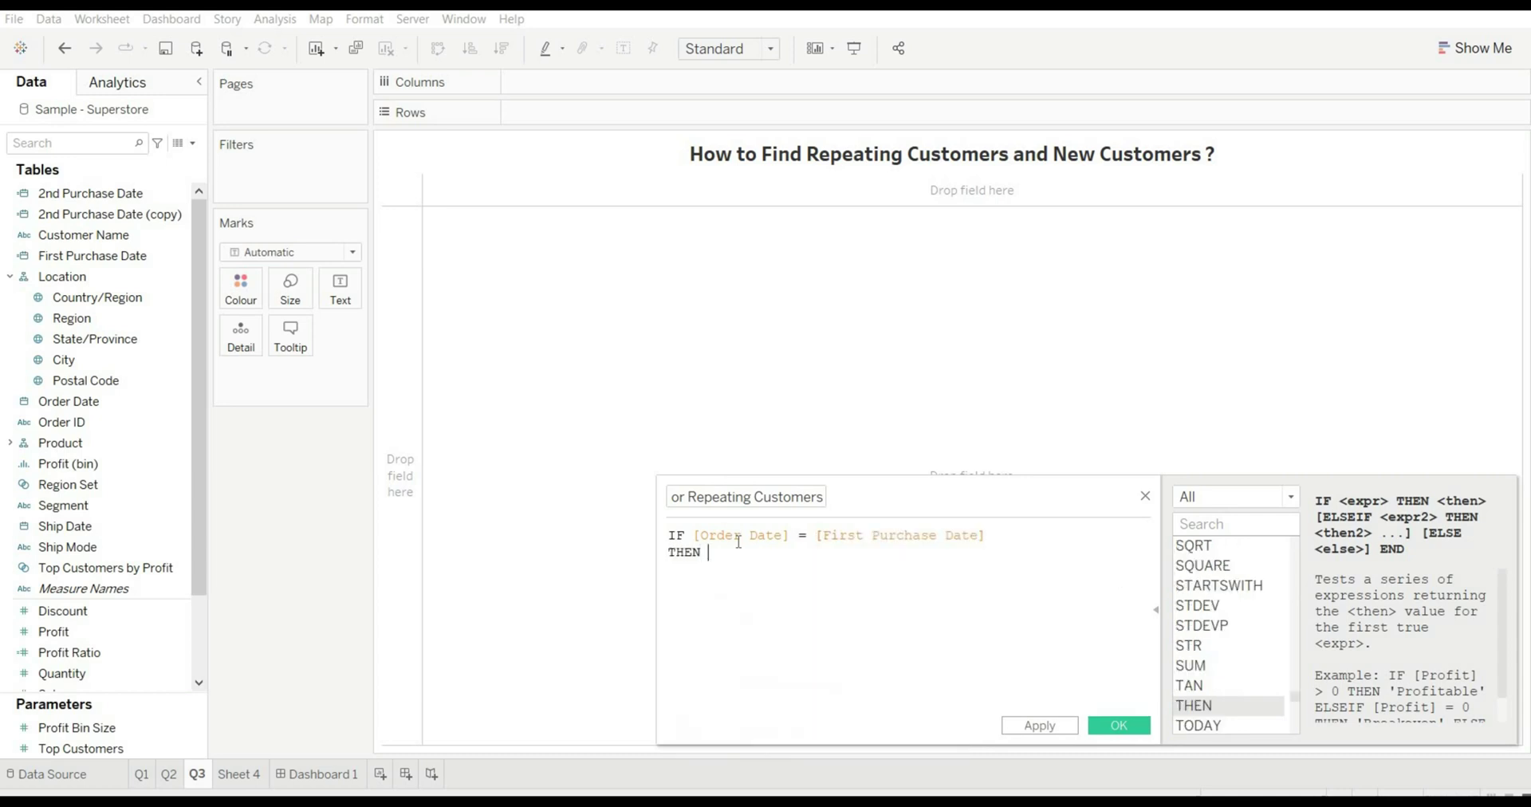
pyautogui.write('1')
pyautogui.press('Return')
pyautogui.write('el')
pyautogui.press('Return')
pyautogui.write('0en')
pyautogui.press('Return')
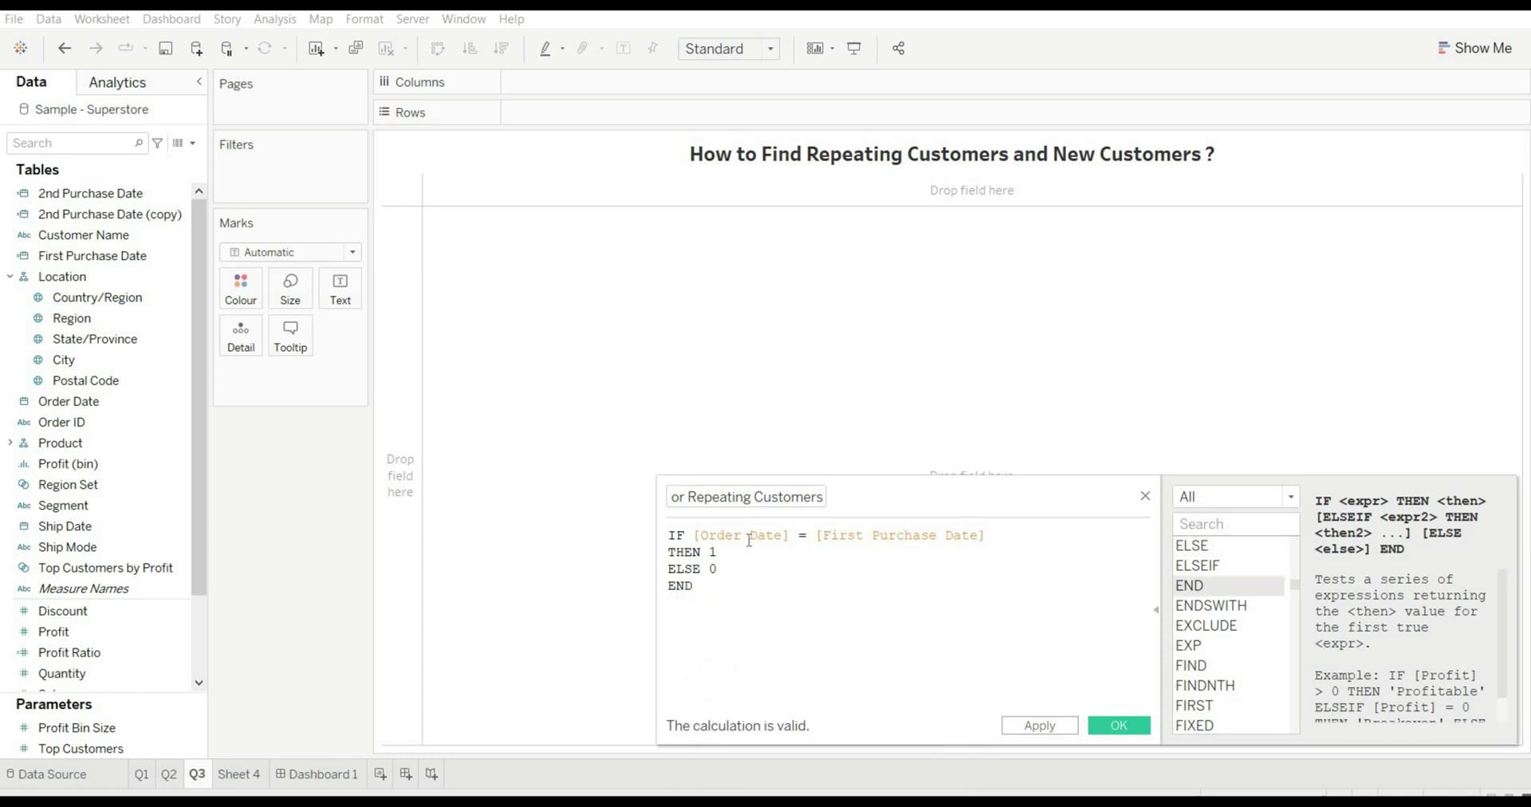
pyautogui.click(749, 539)
pyautogui.click(913, 540)
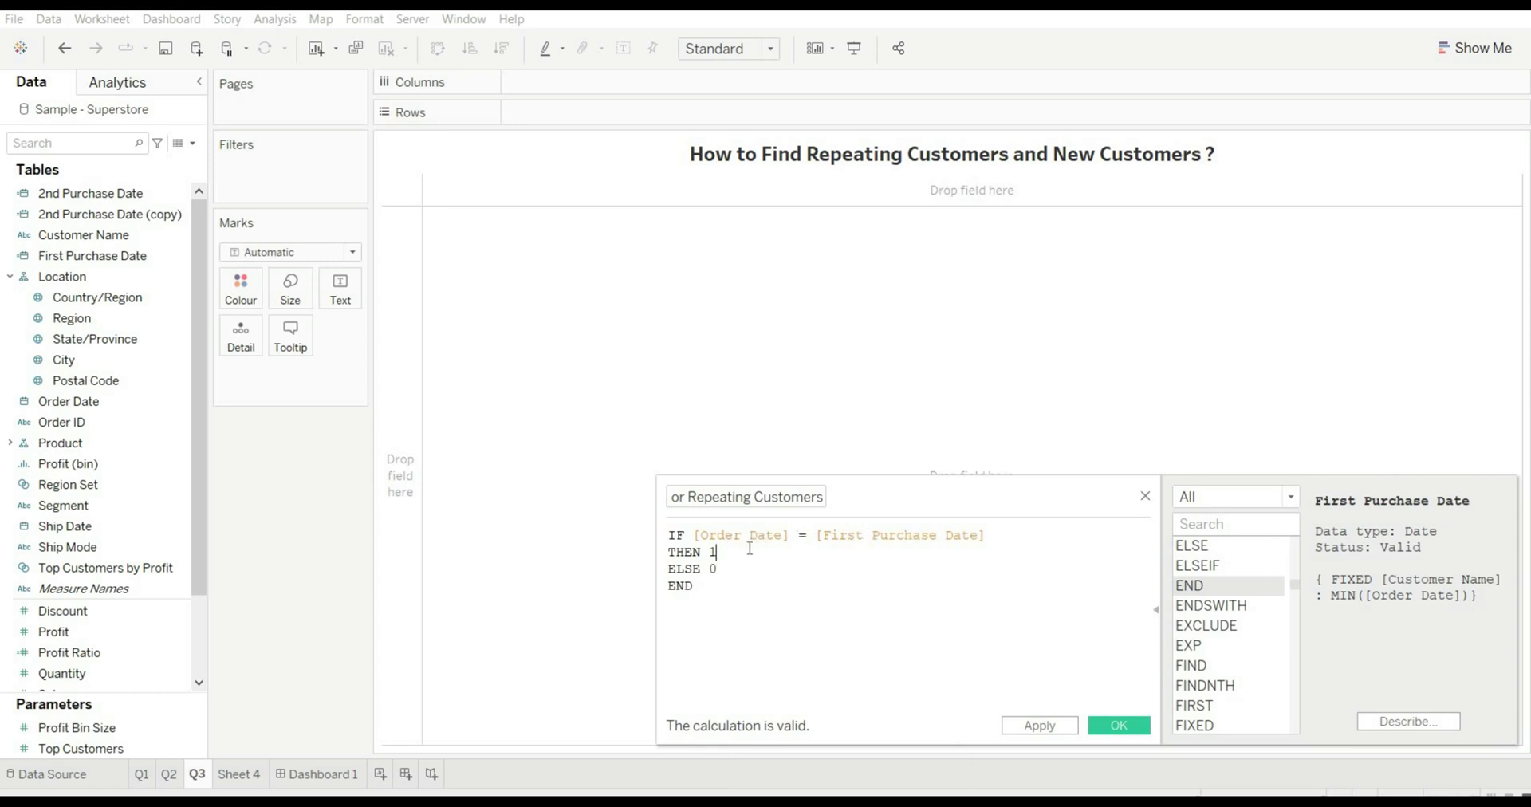
# Comment the THEN line with "// New Customers" and the ELSE line with "// Repeating Customers", and save the calculated field.
pyautogui.click(737, 568)
pyautogui.write('//New')
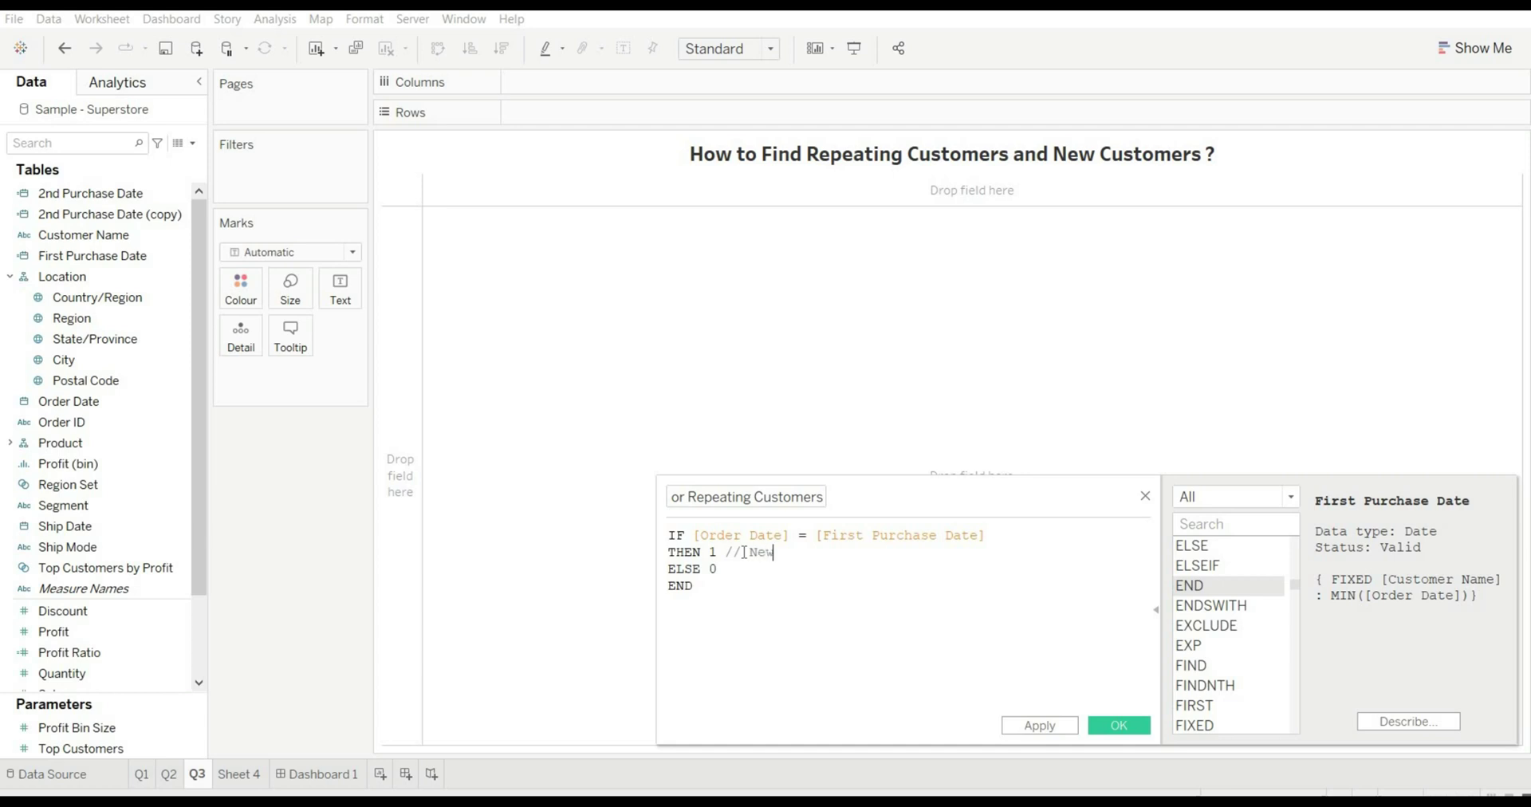
pyautogui.write(' Customers ELSE')
pyautogui.write(' 0 ')
pyautogui.write('// Repea')
pyautogui.write('ting ')
pyautogui.write('Customers')
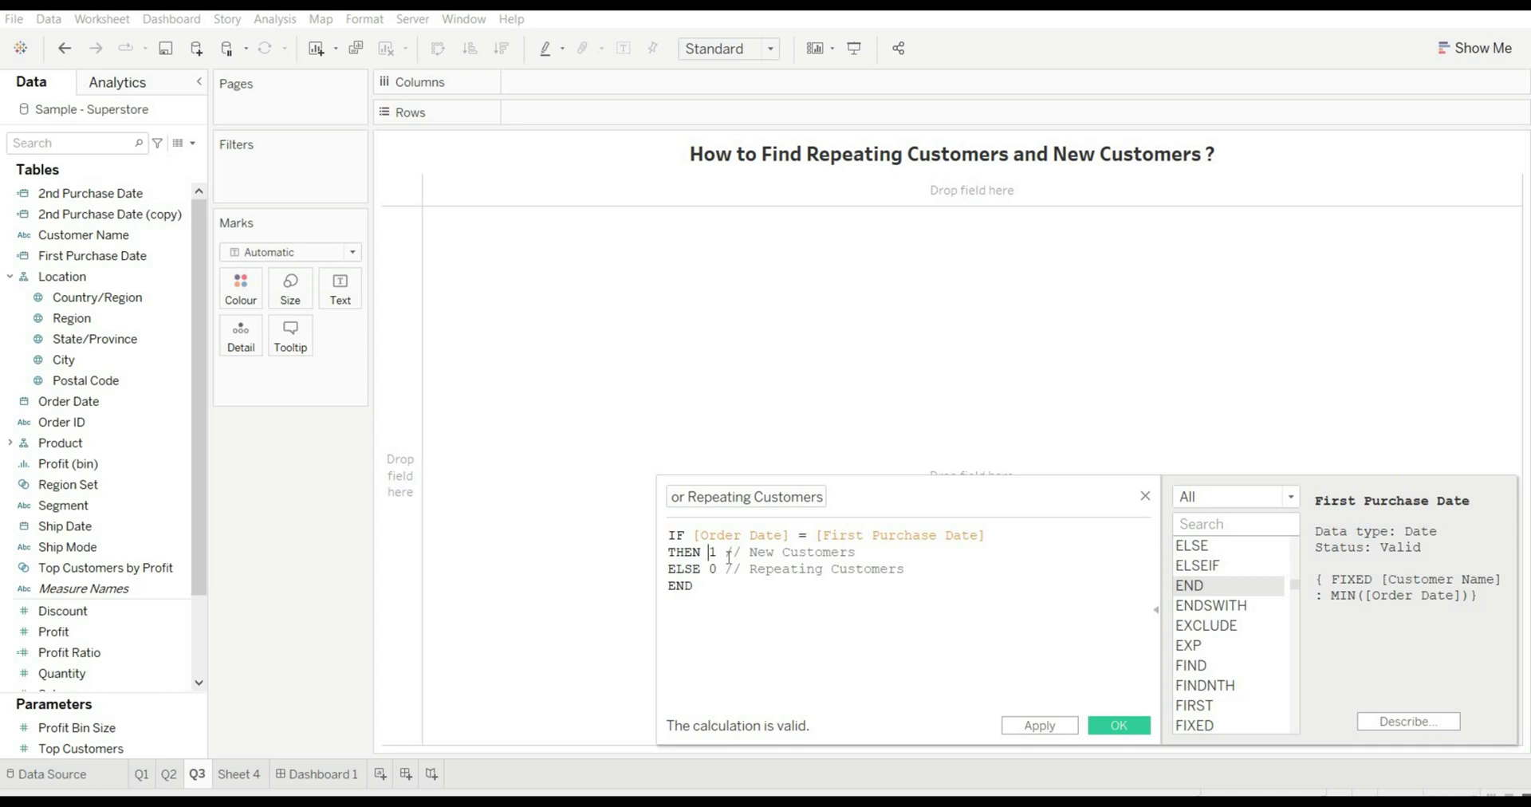
pyautogui.click(708, 552)
pyautogui.click(1120, 727)
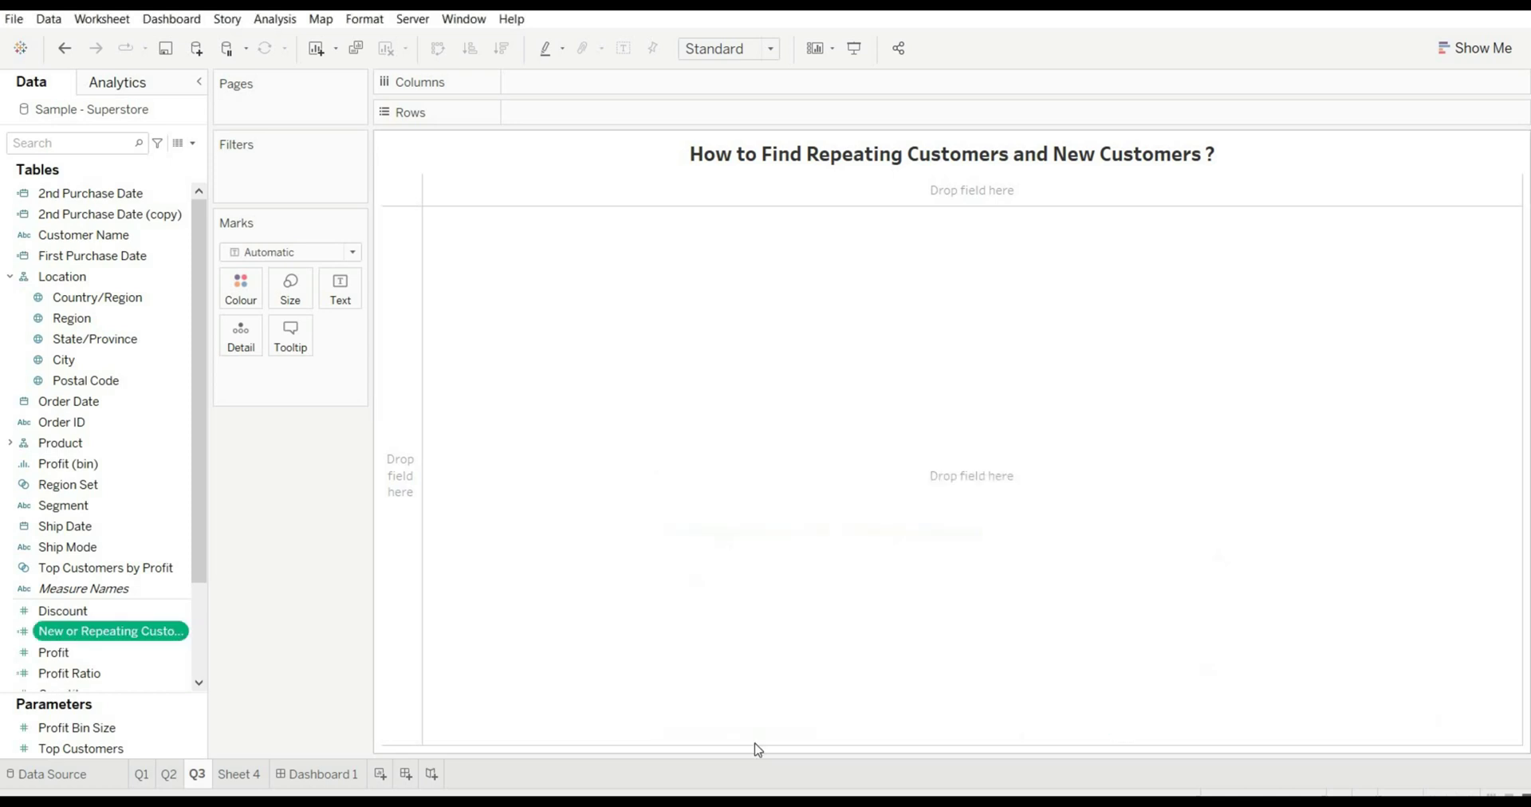
# Create a calculated field named "New customers" with the formula SUM([New or Repeating Customers]).
pyautogui.click(193, 143)
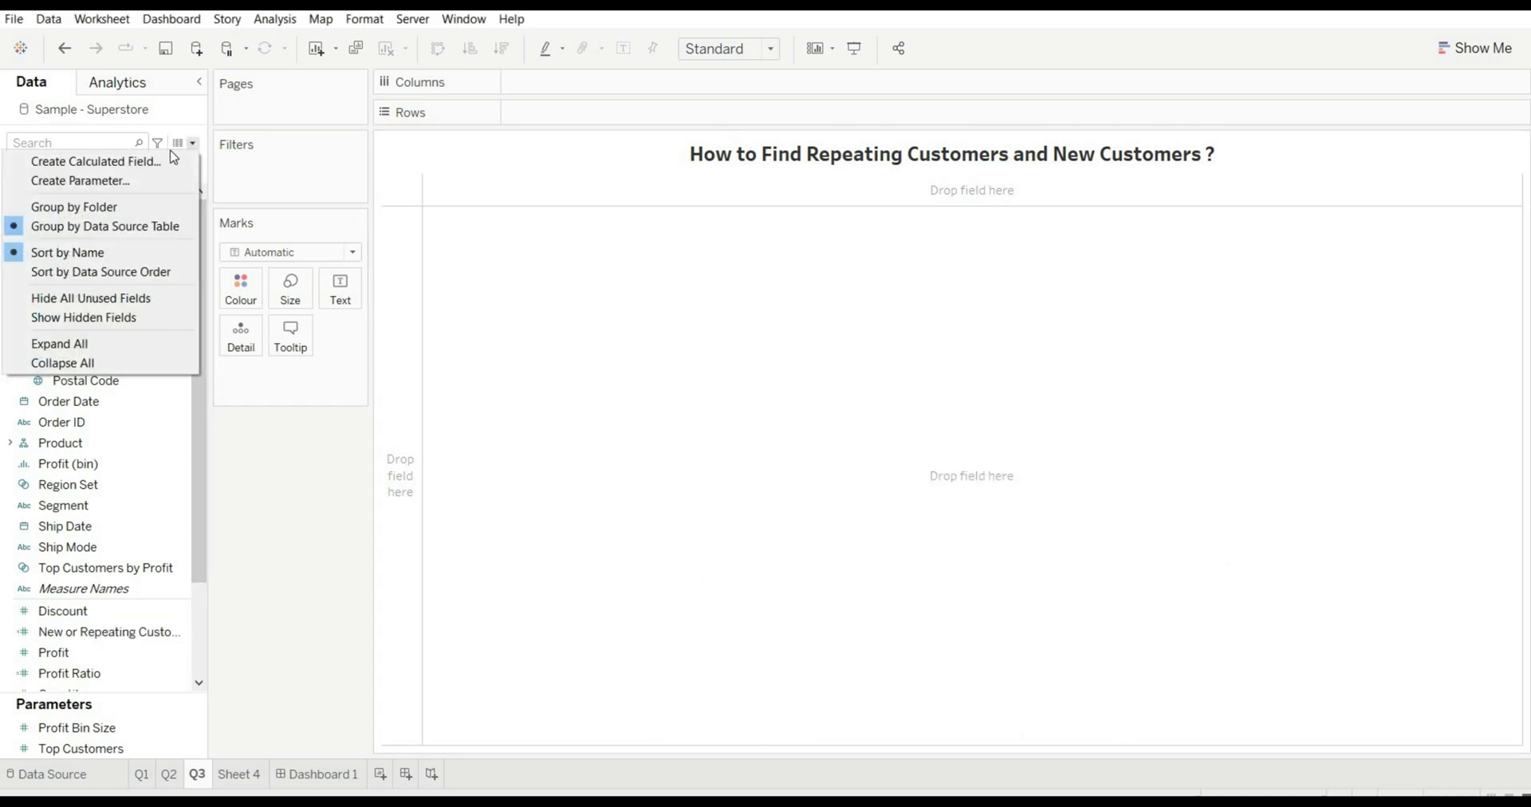
pyautogui.click(167, 161)
pyautogui.press('BackSpace')
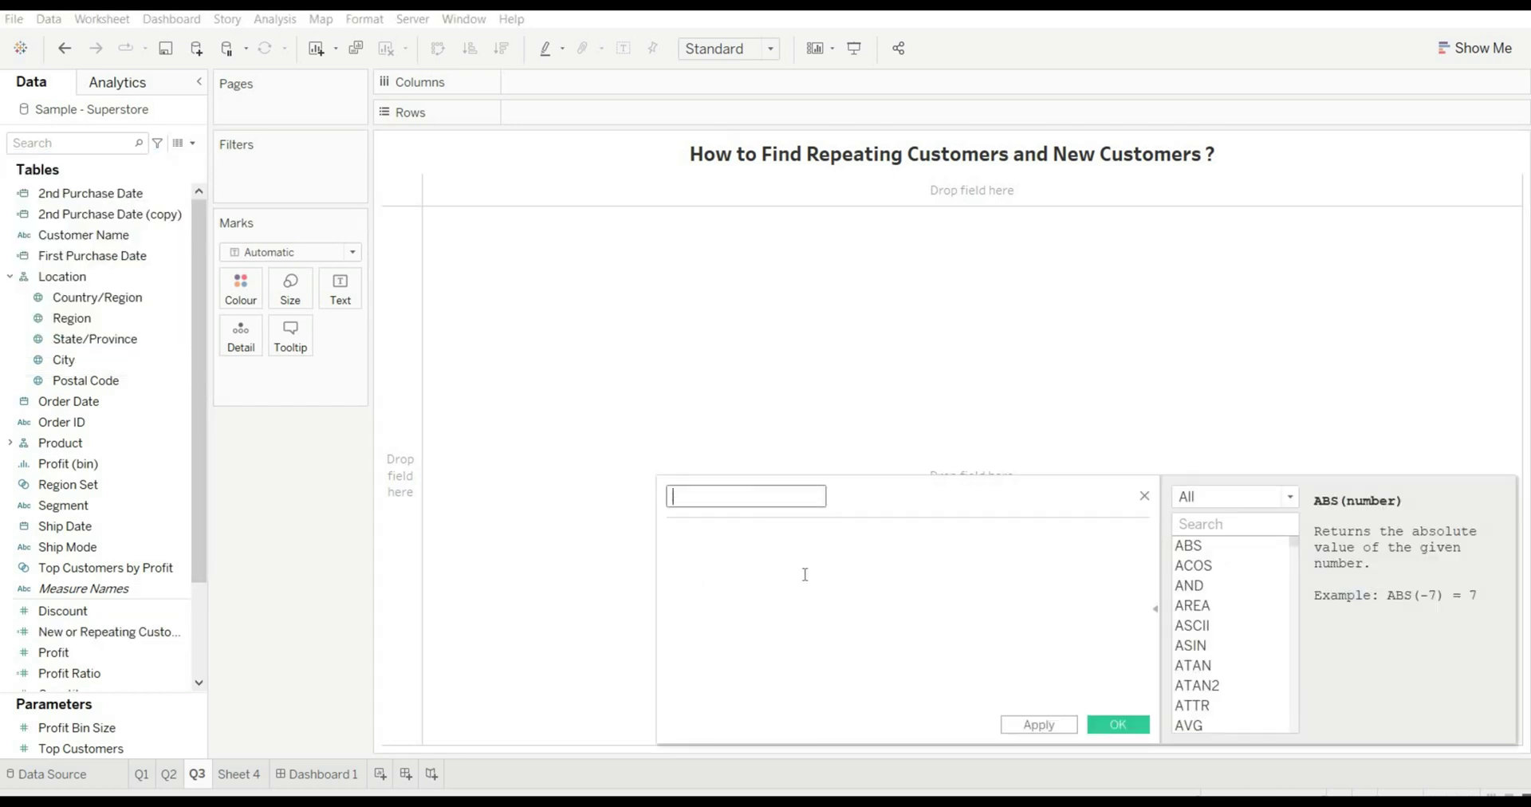
pyautogui.write('New customers')
pyautogui.click(804, 536)
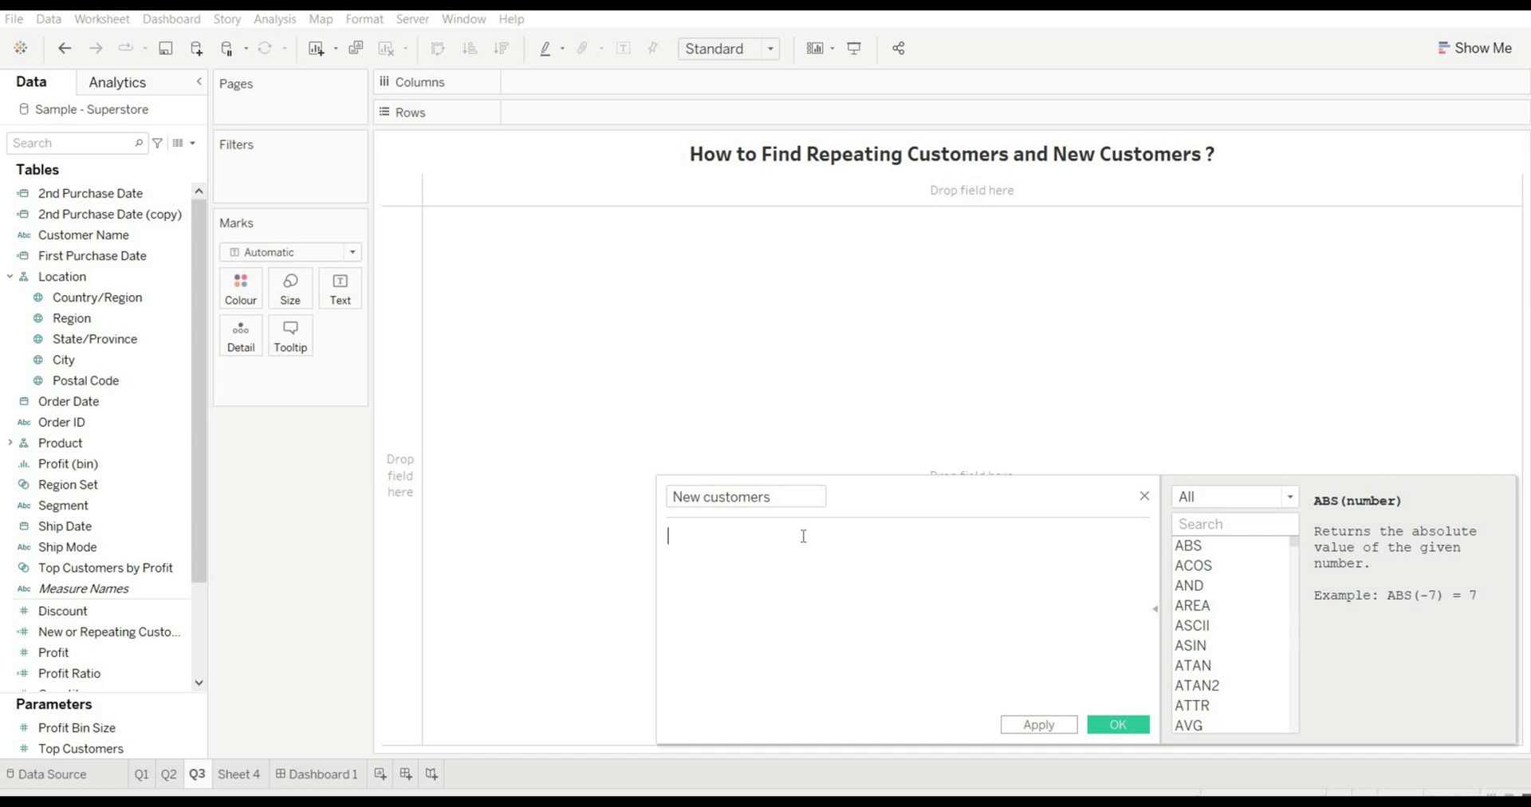
pyautogui.write('su')
pyautogui.press('Return')
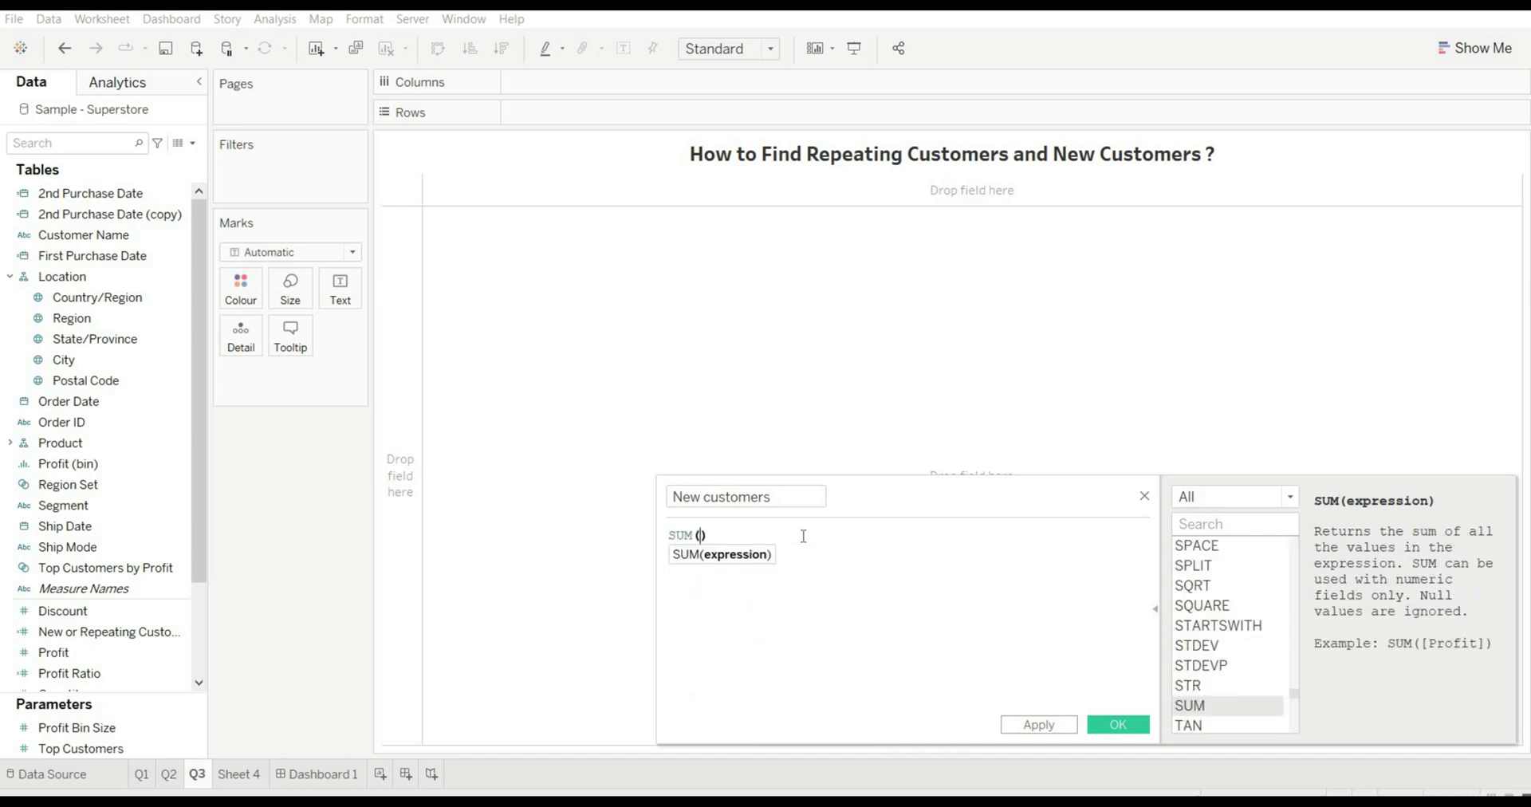
pyautogui.write('new')
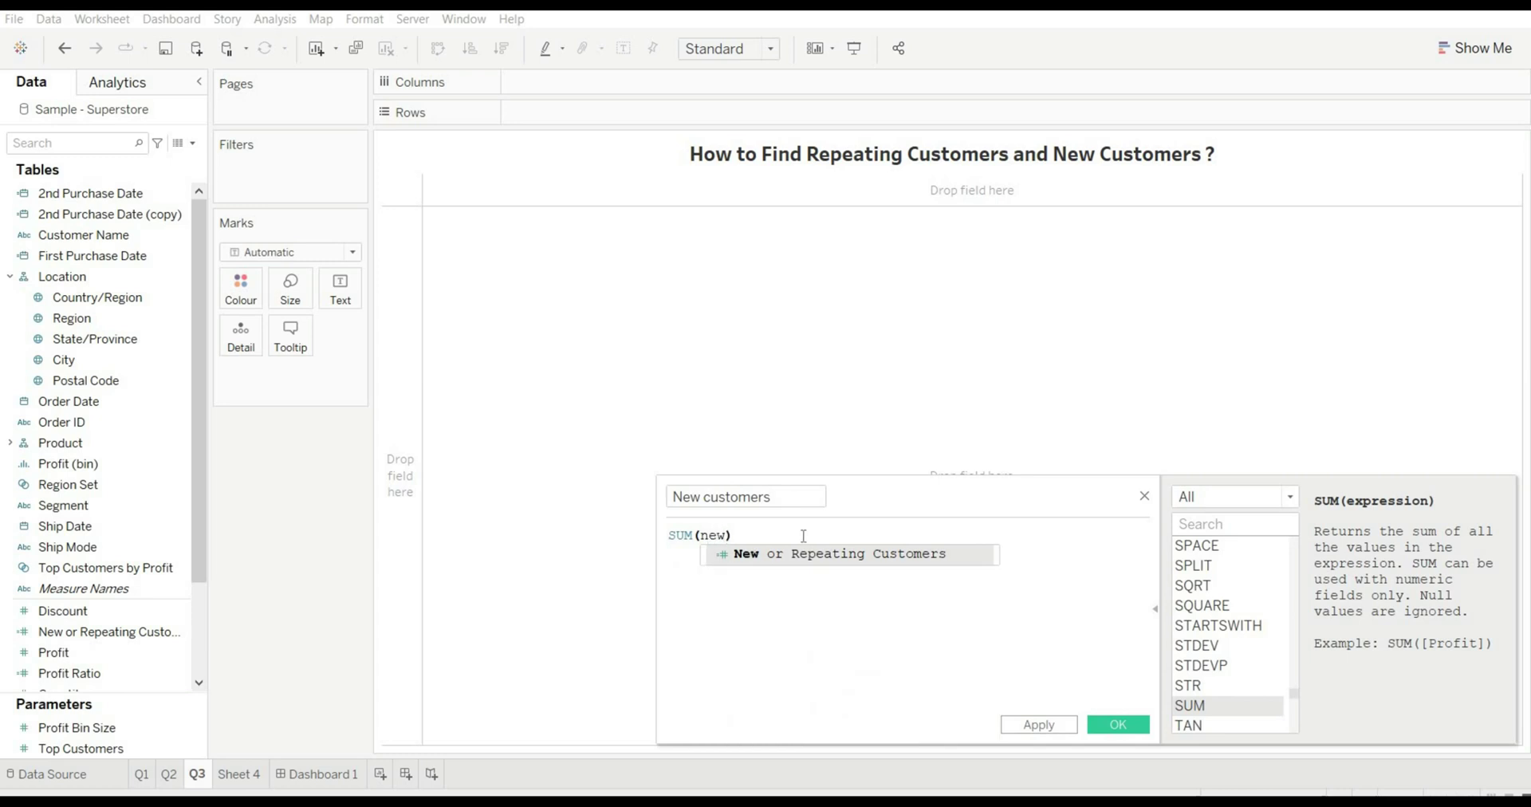
pyautogui.press('Return')
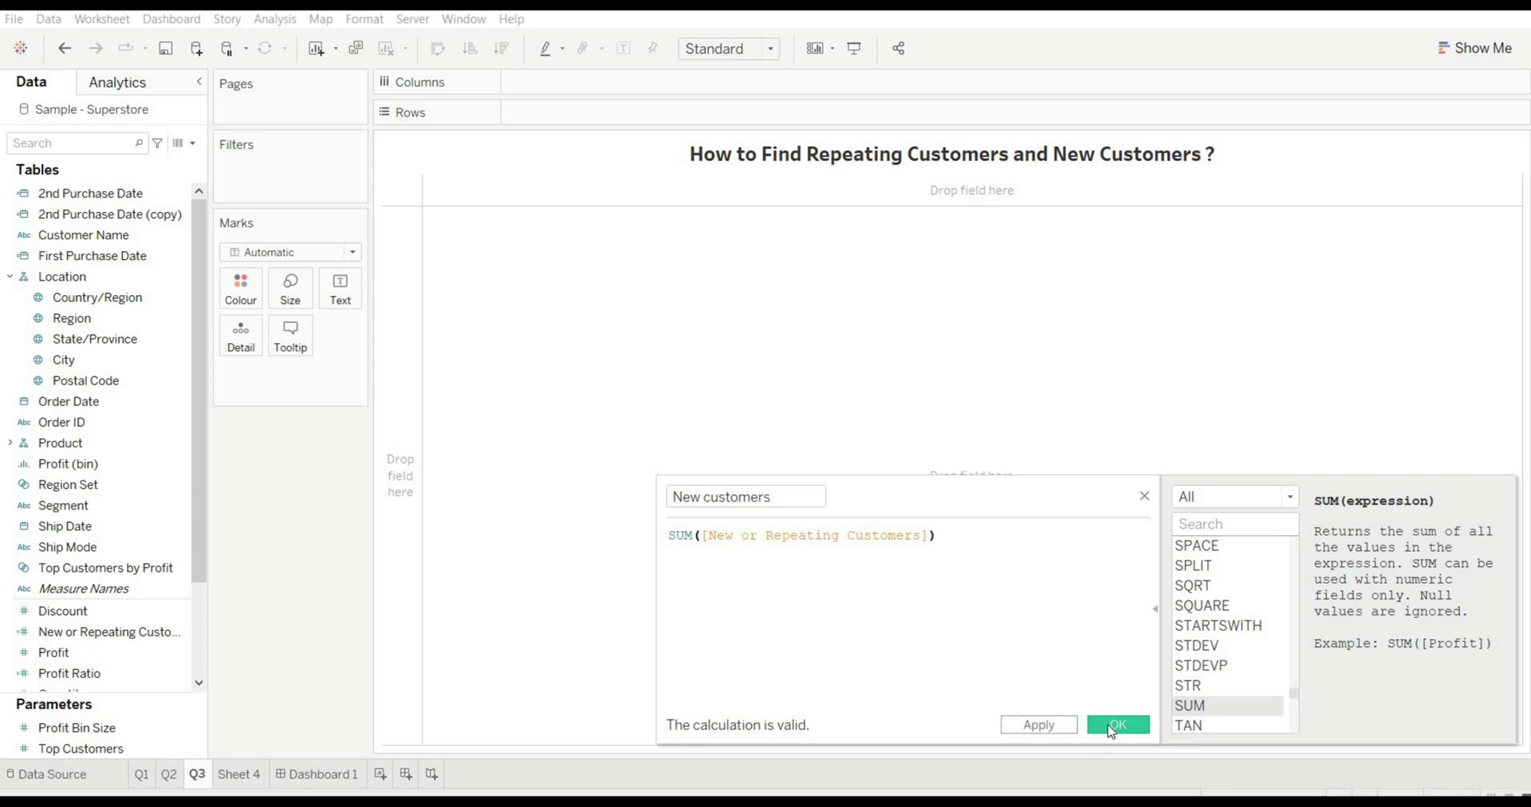
pyautogui.click(1117, 726)
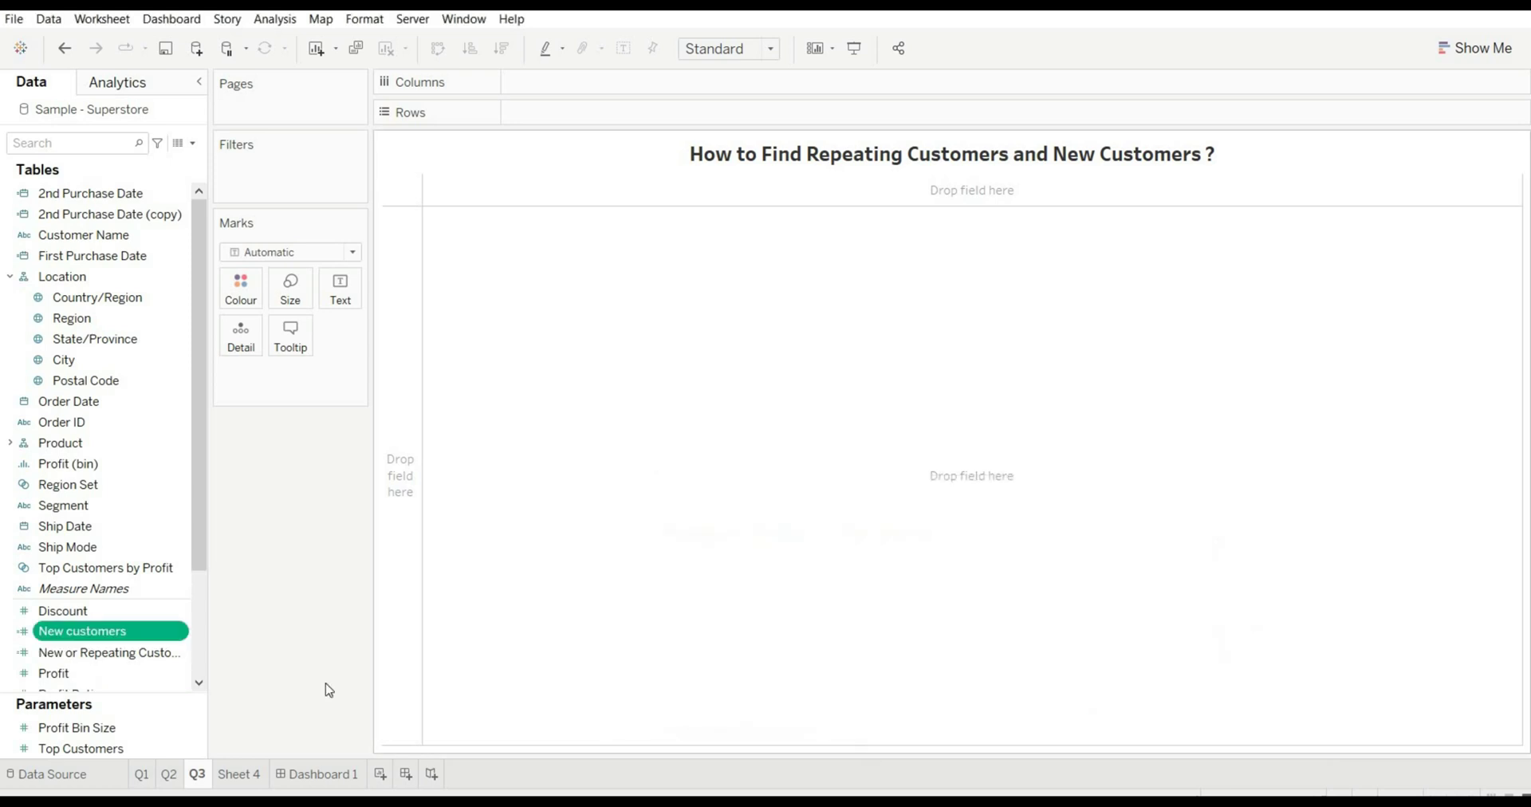
# Create a calculated field named "Total Customers" with the formula COUNT([Customer Name]).
pyautogui.click(194, 144)
pyautogui.click(145, 160)
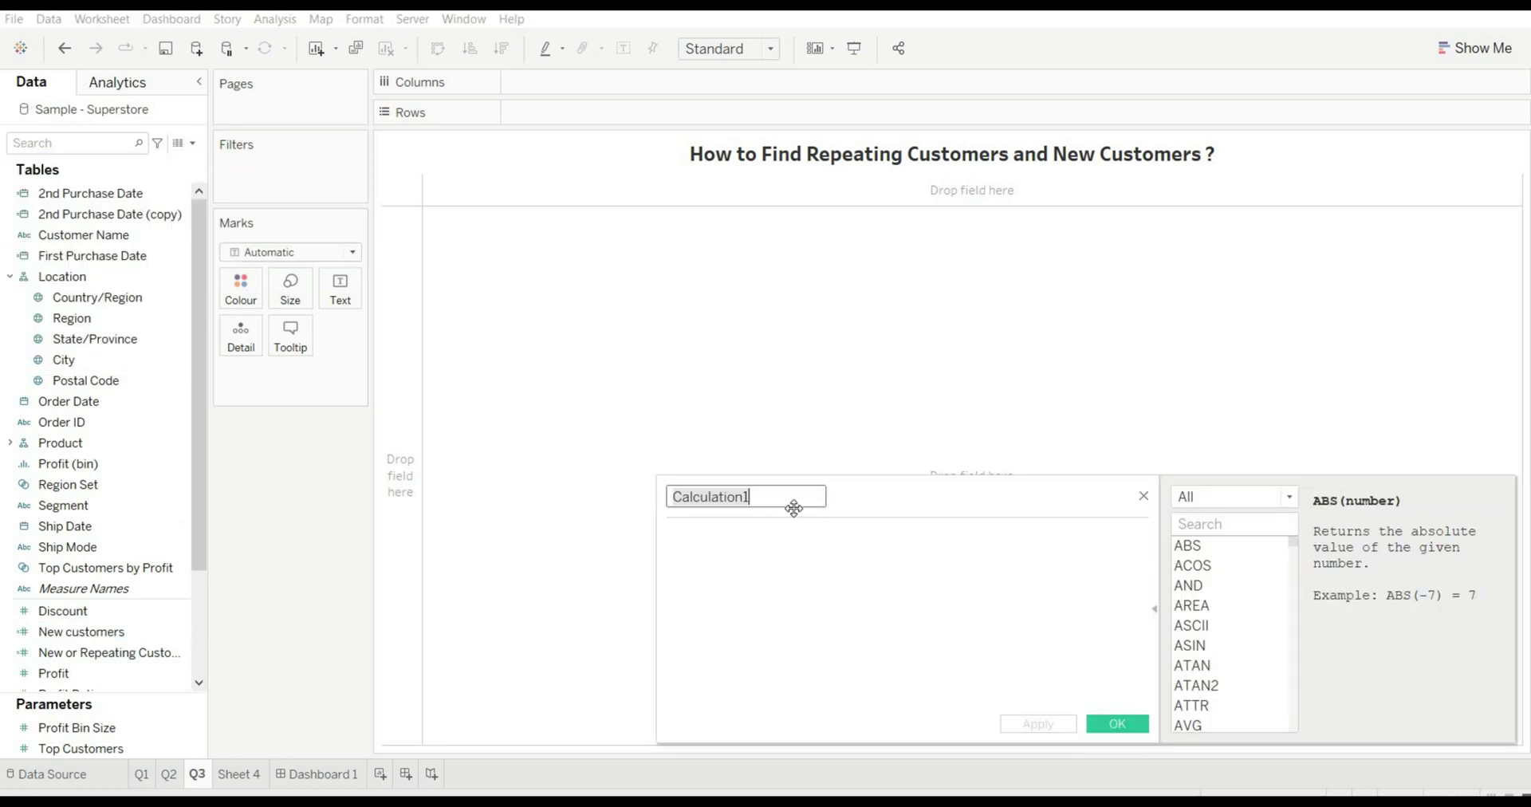
pyautogui.press('BackSpace')
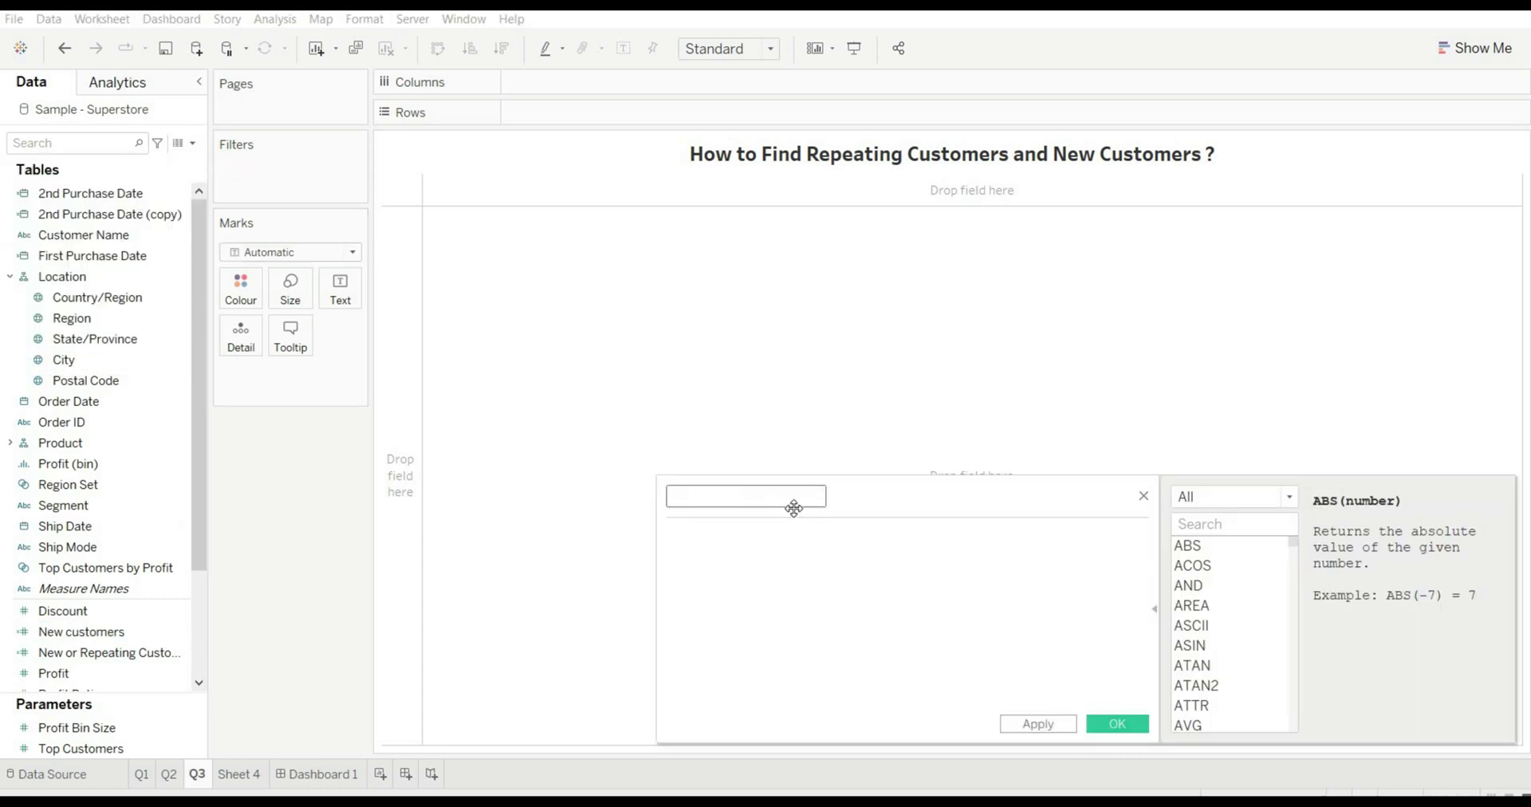
pyautogui.write('Total Customers')
pyautogui.click(787, 532)
pyautogui.write('coun')
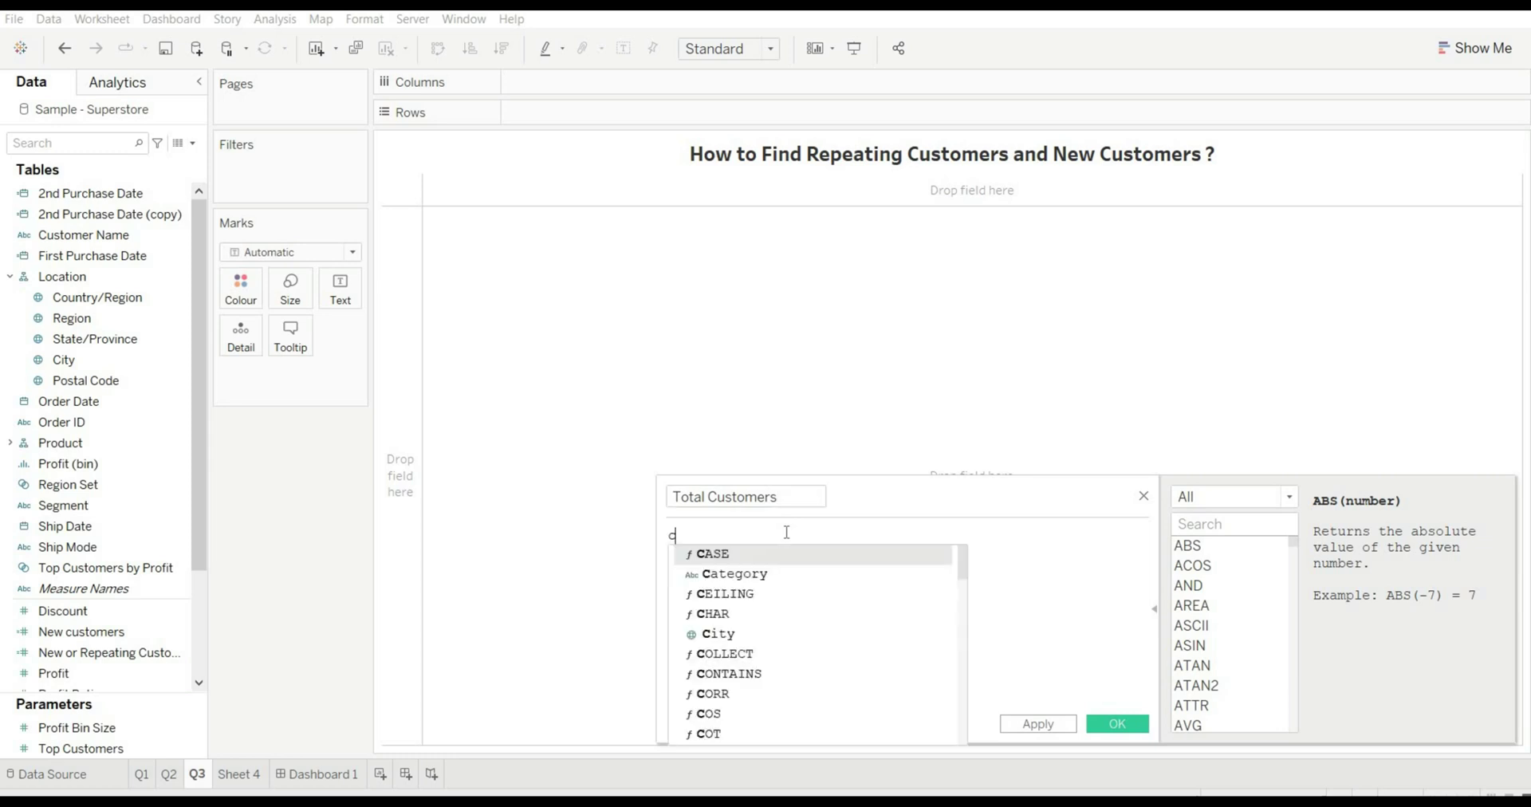
pyautogui.press('Return')
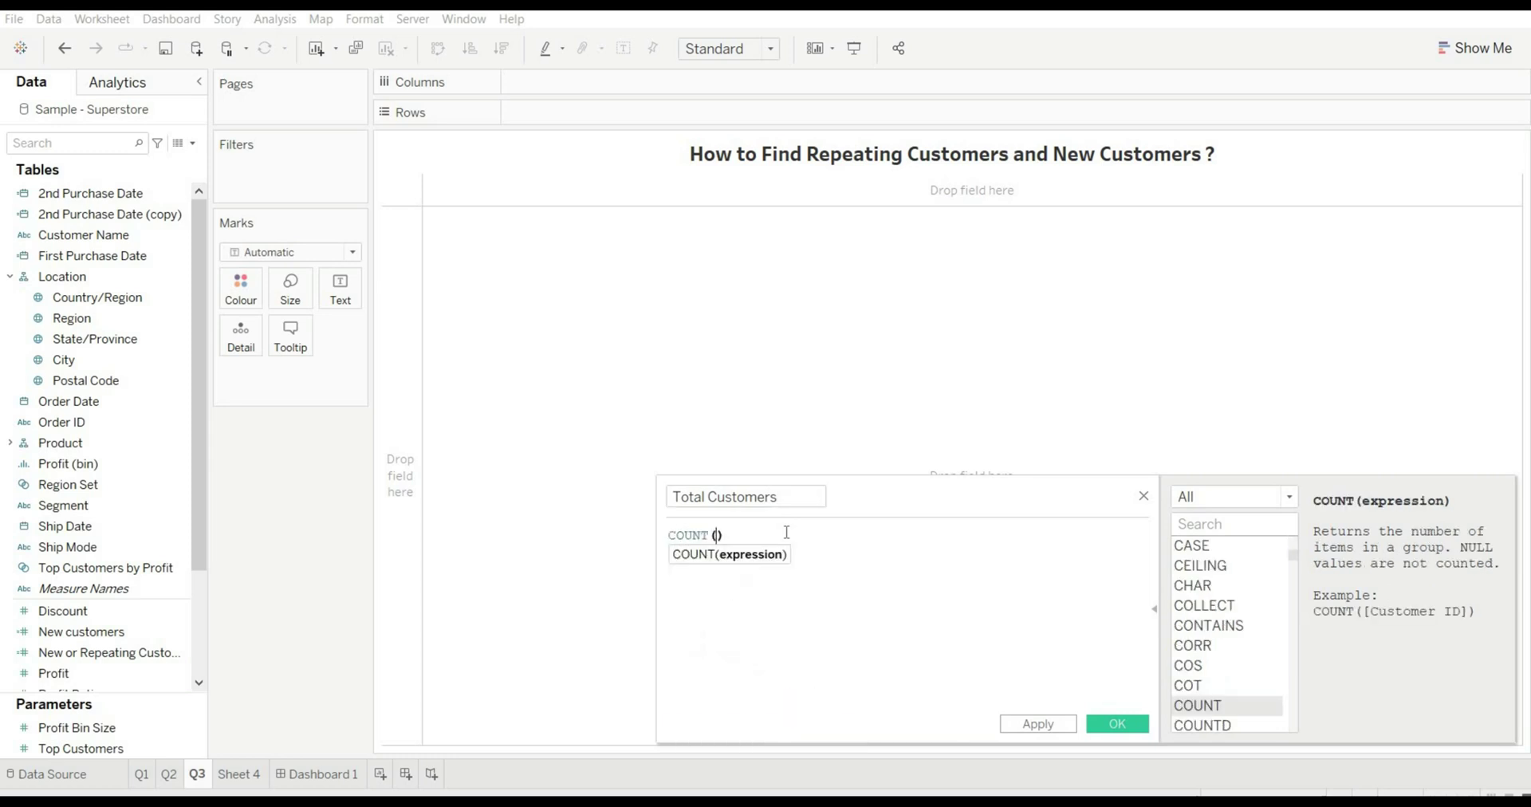
pyautogui.write('custo')
pyautogui.press('Return')
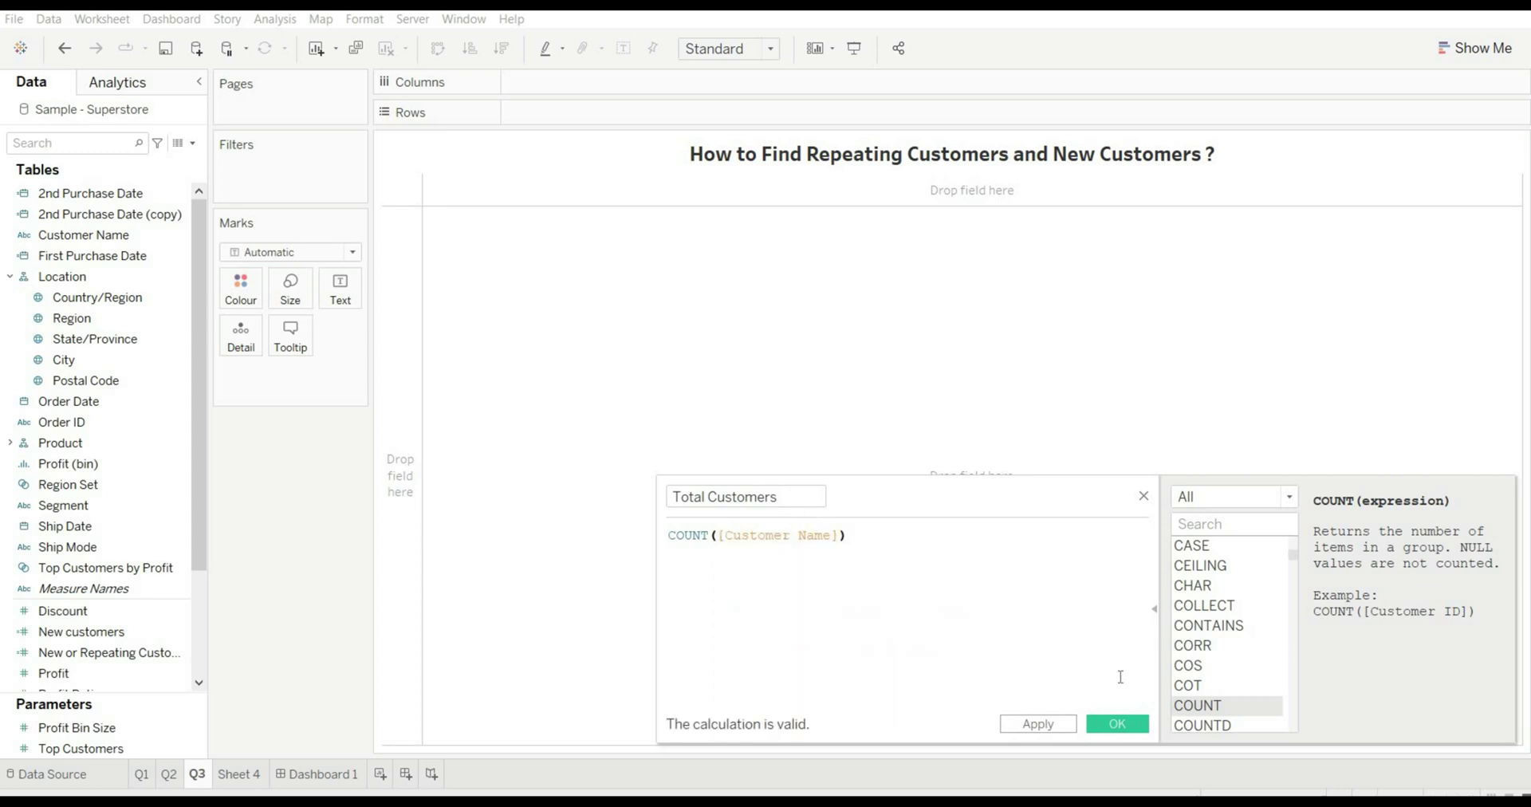
pyautogui.click(1117, 724)
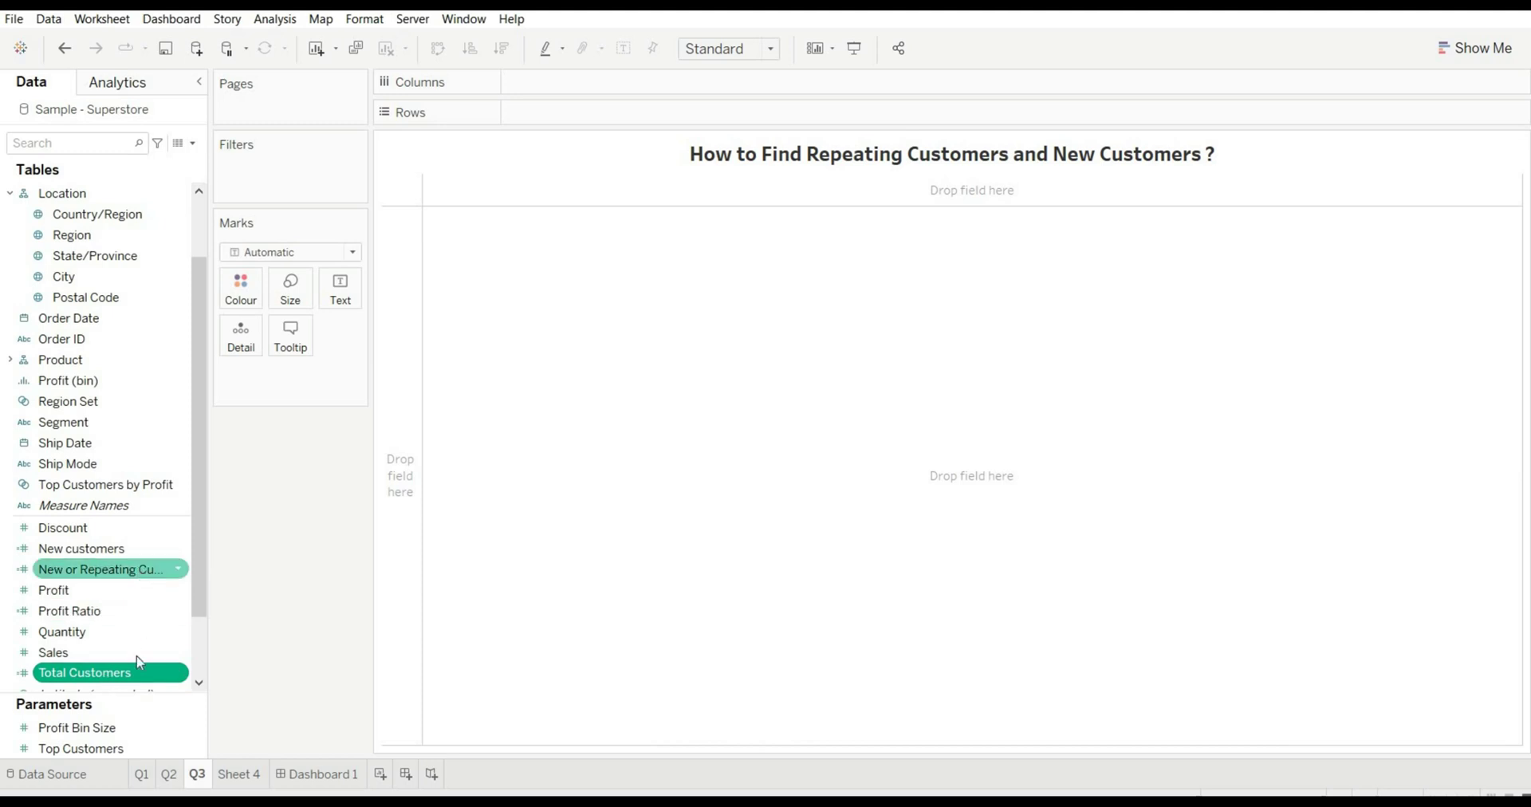
# Create a calculated field named "Repeating Customers" with the formula [Total Customers] - [New customers].
pyautogui.click(195, 147)
pyautogui.click(87, 160)
pyautogui.press('BackSpace')
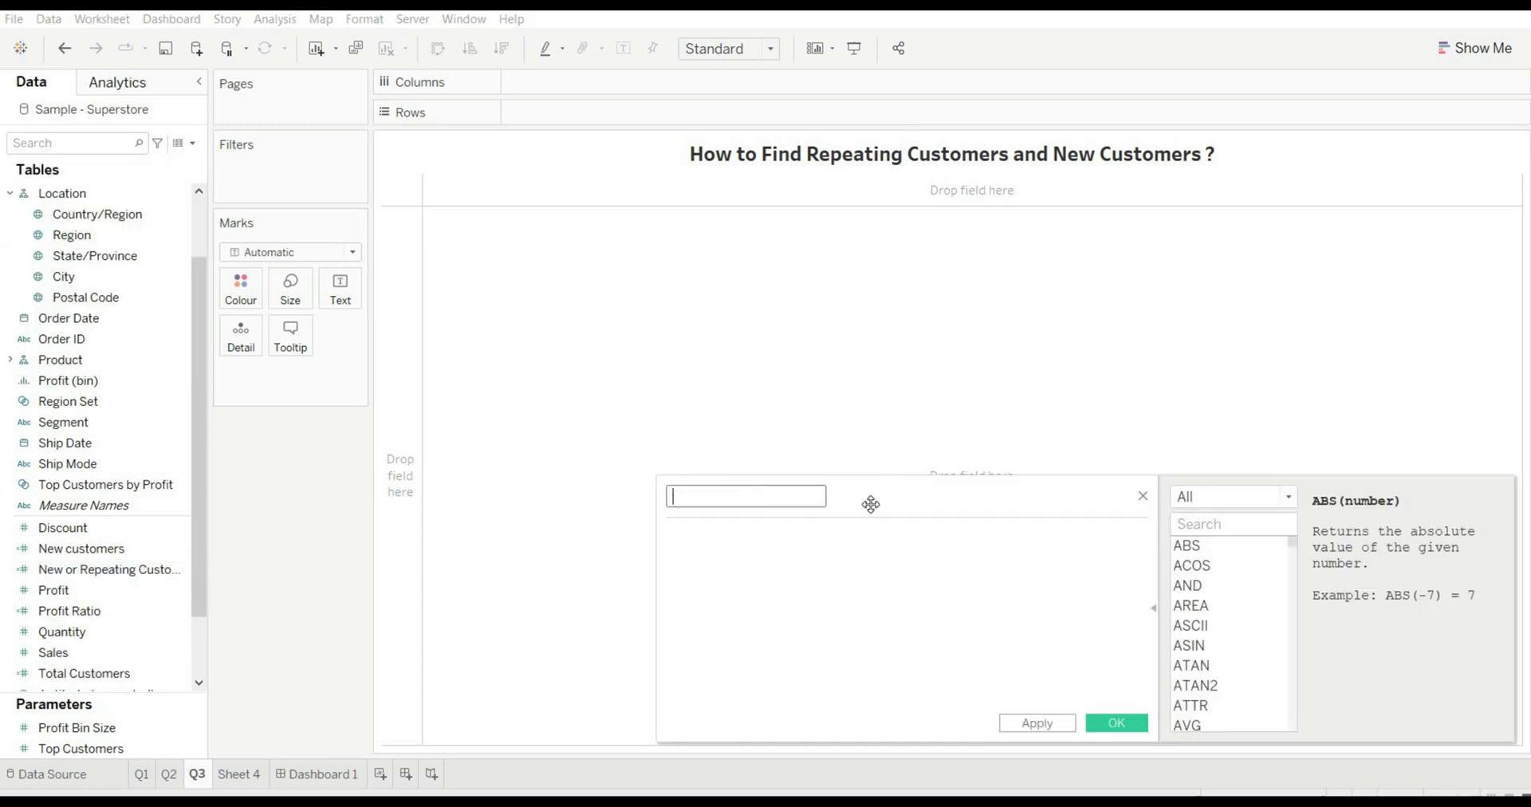
pyautogui.write('Repeating Customers')
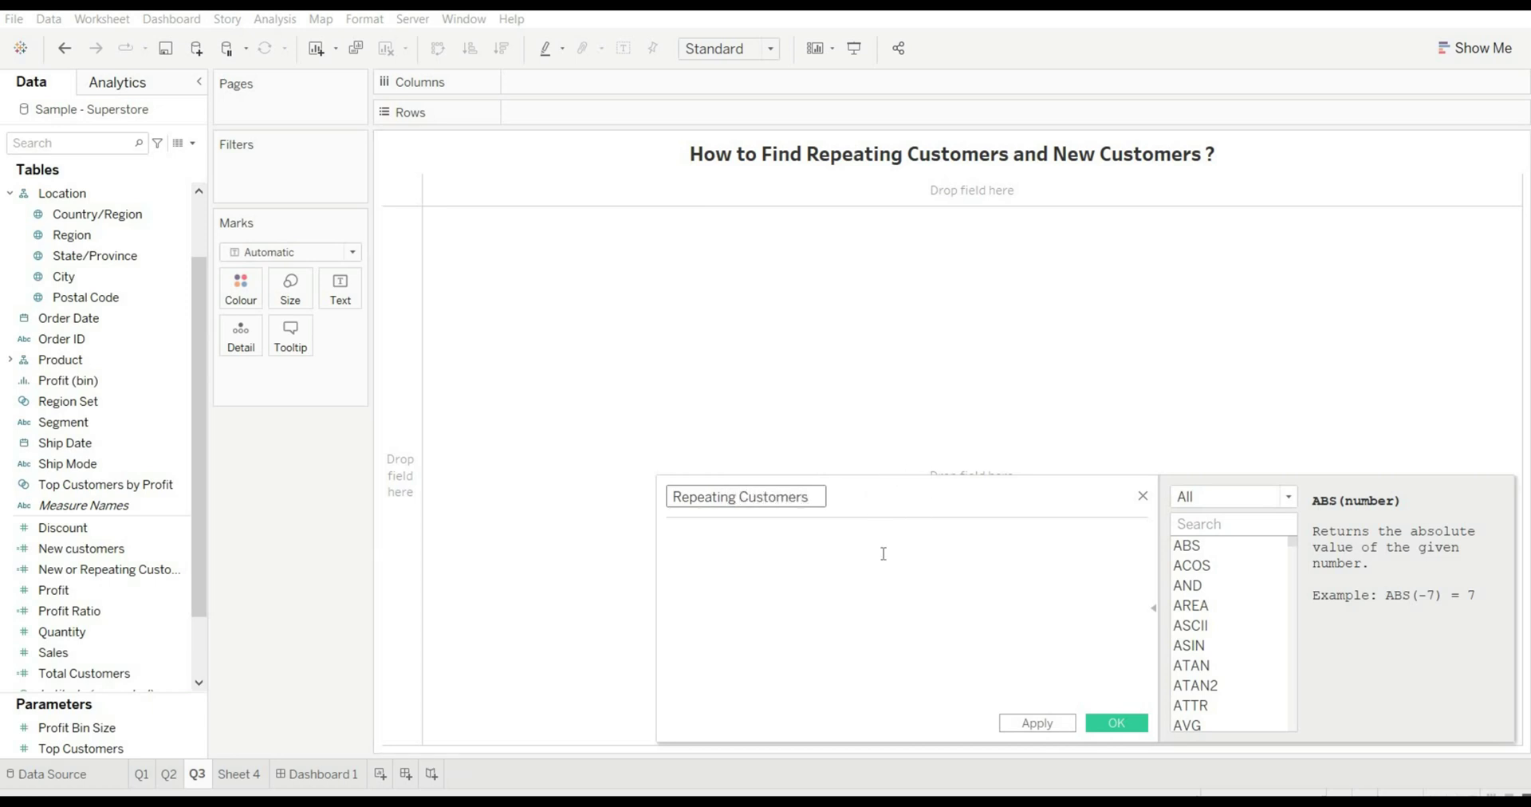
pyautogui.click(884, 554)
pyautogui.write('tot')
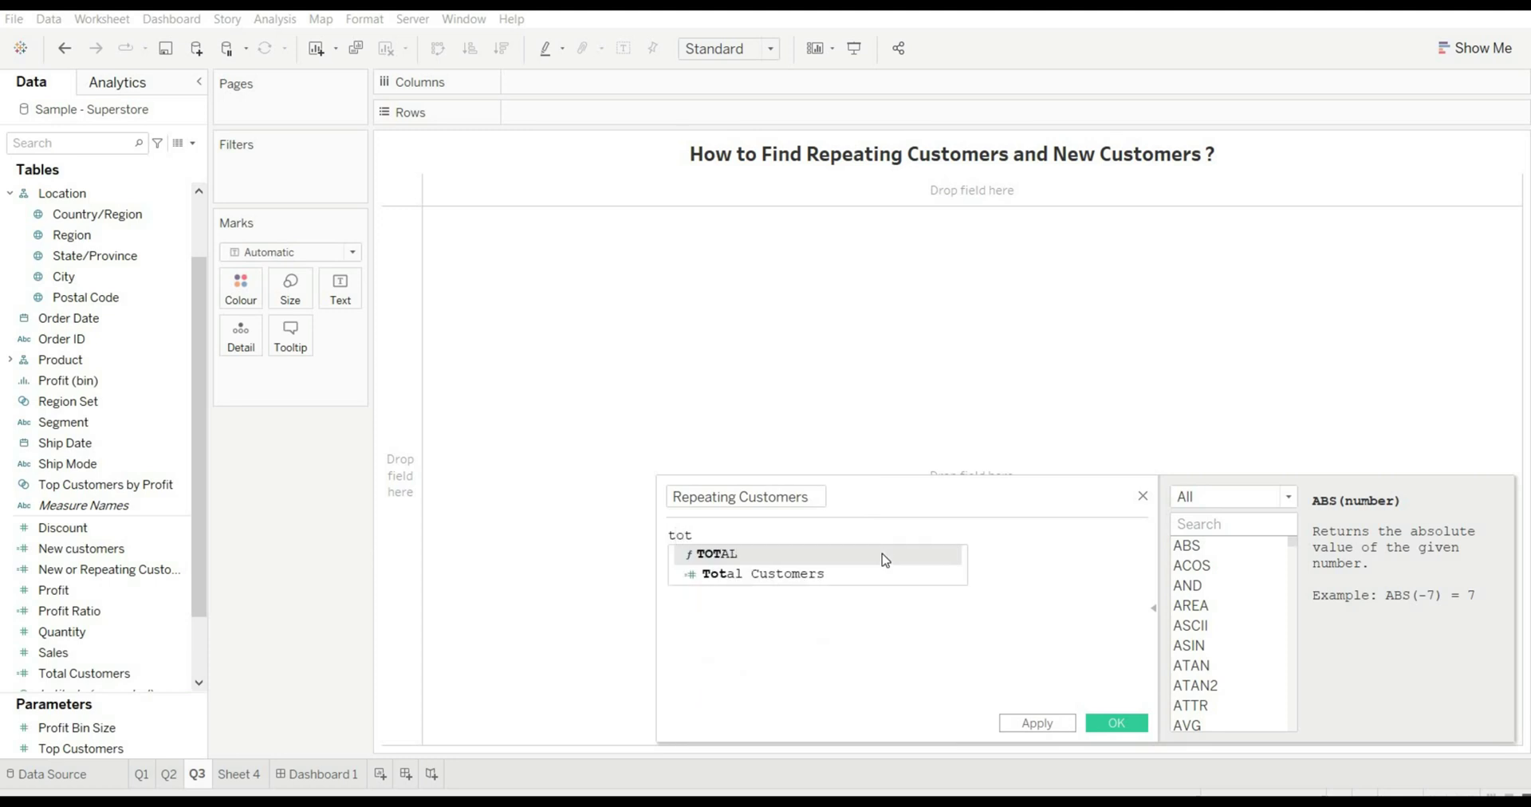
pyautogui.press('Down')
pyautogui.press('Return')
pyautogui.write('- new')
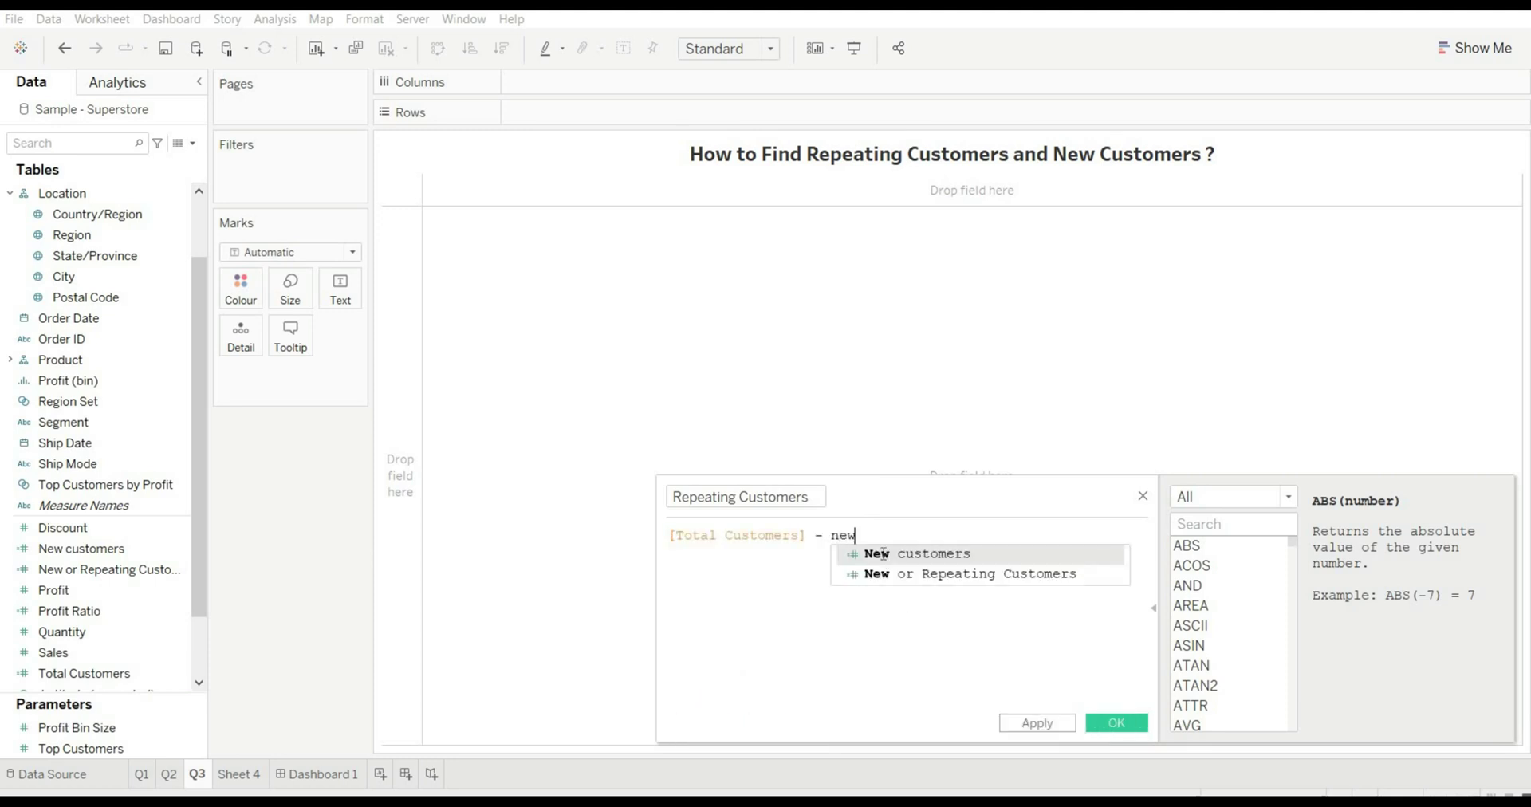
pyautogui.press('Return')
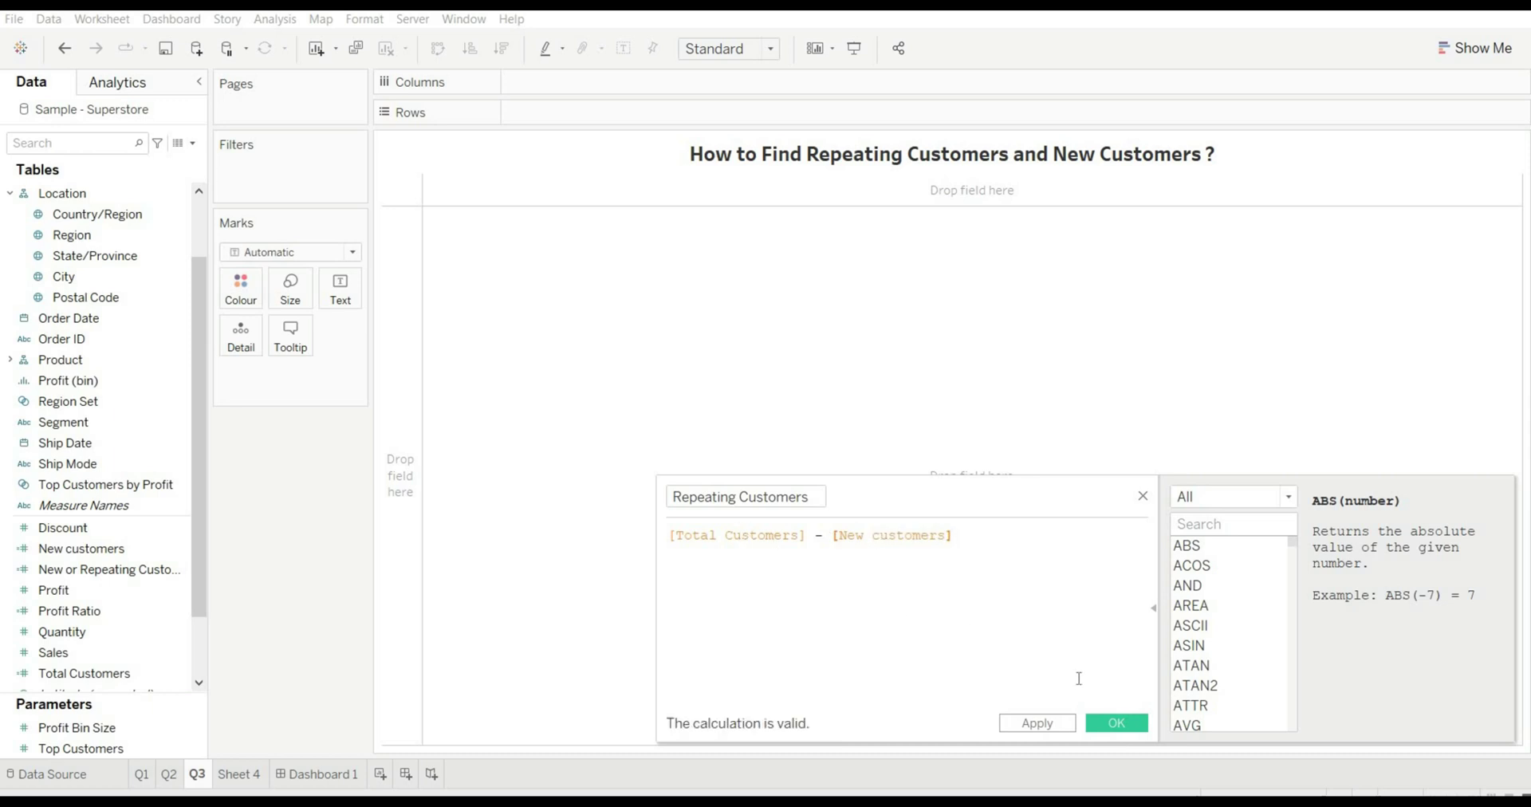
pyautogui.click(1115, 726)
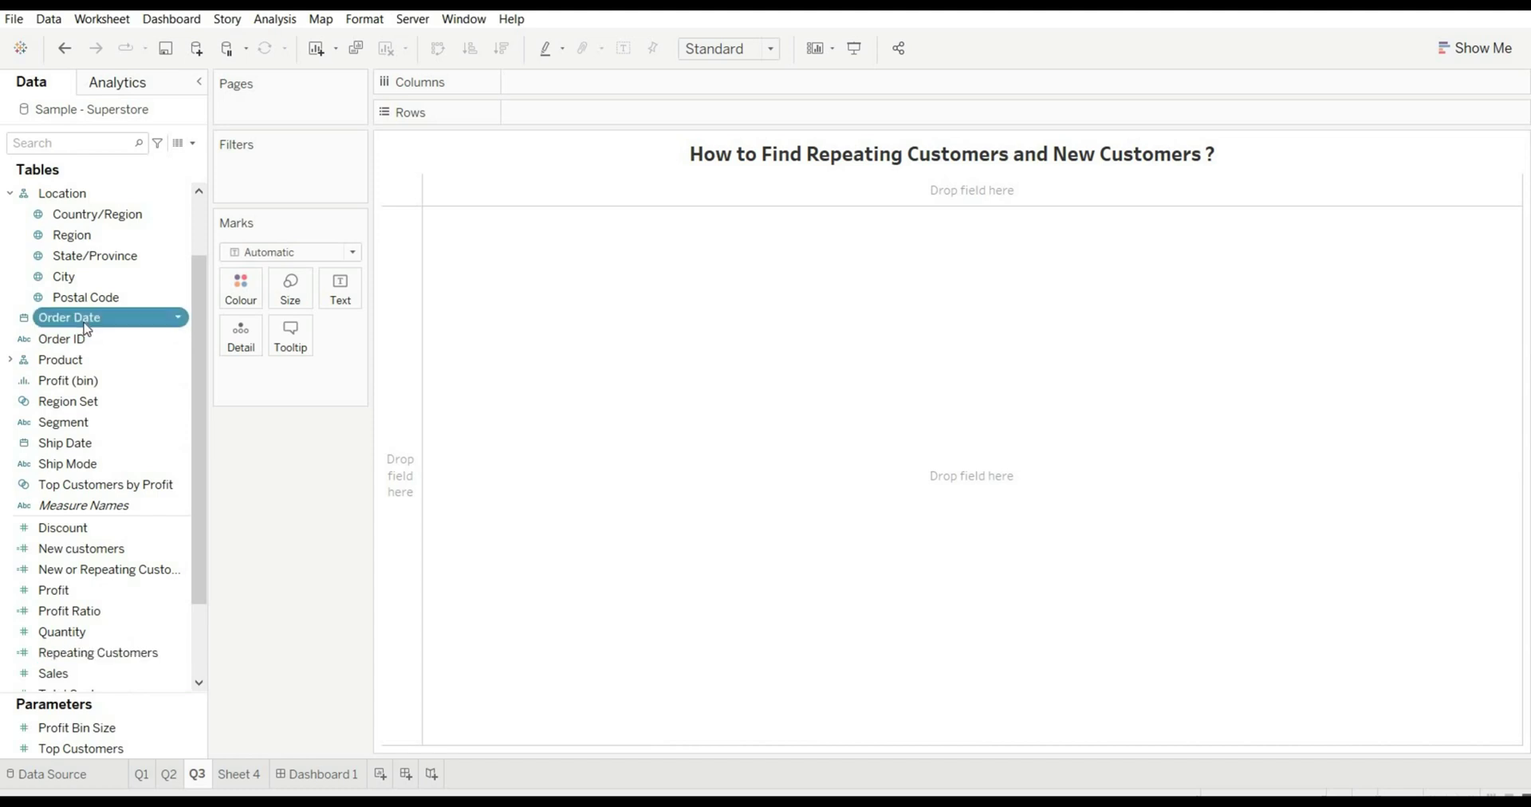
# Plot New customers on Rows against Order Date on Columns, with the date as continuous months.
pyautogui.doubleClick(140, 320)
pyautogui.click(628, 82)
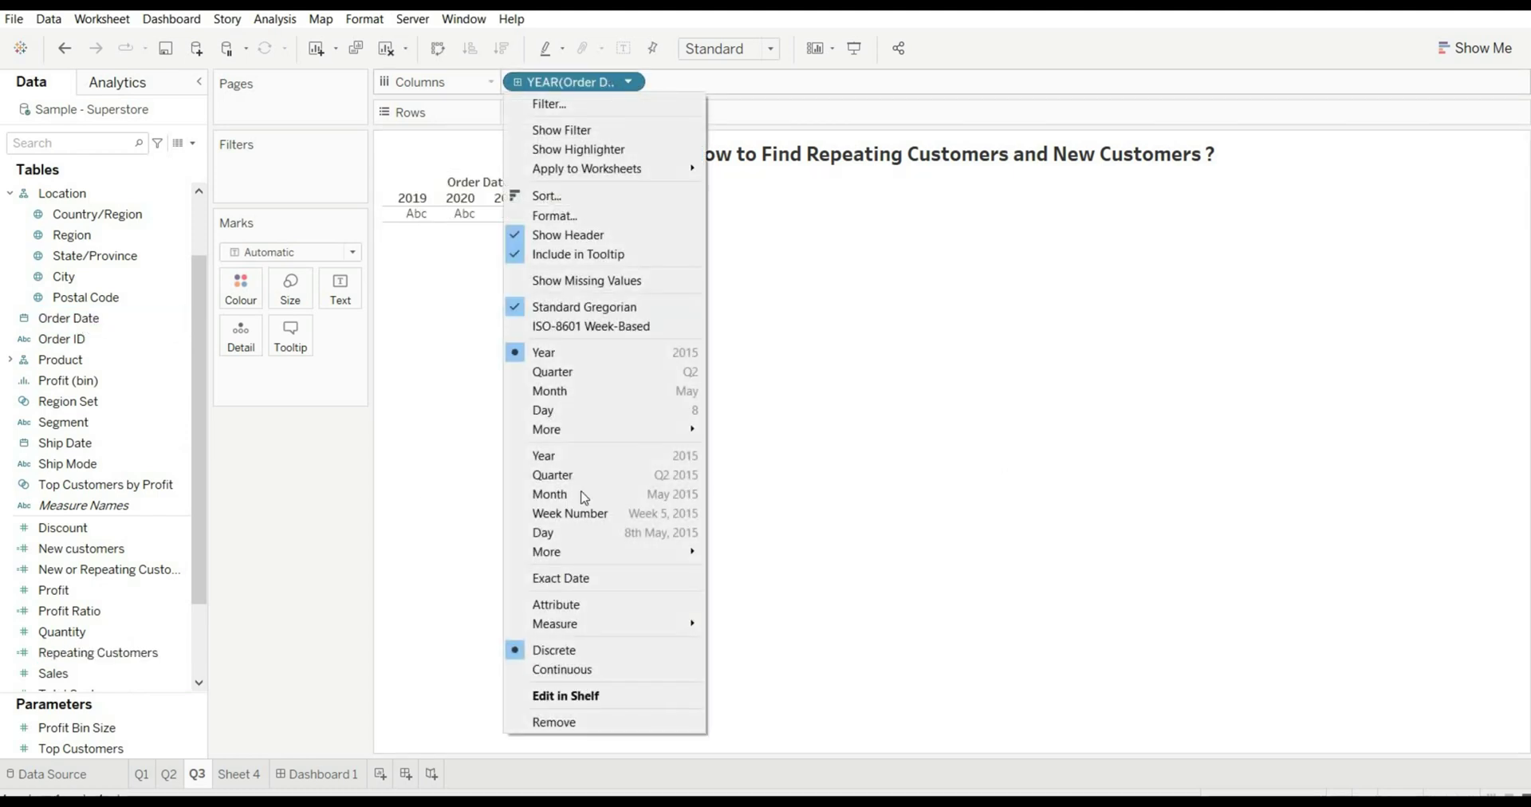
pyautogui.click(568, 496)
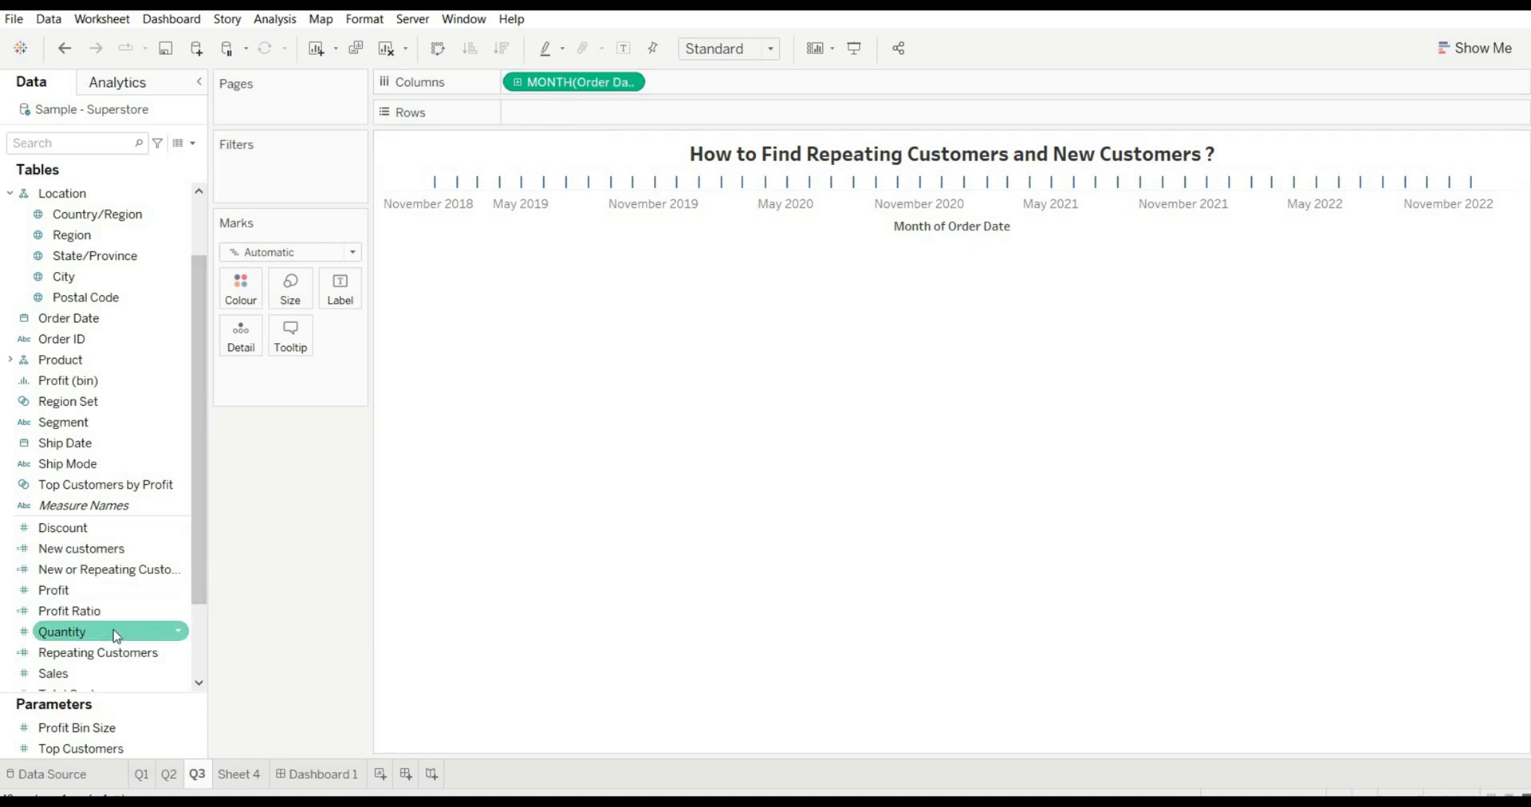
pyautogui.moveTo(116, 552); pyautogui.dragTo(618, 112)
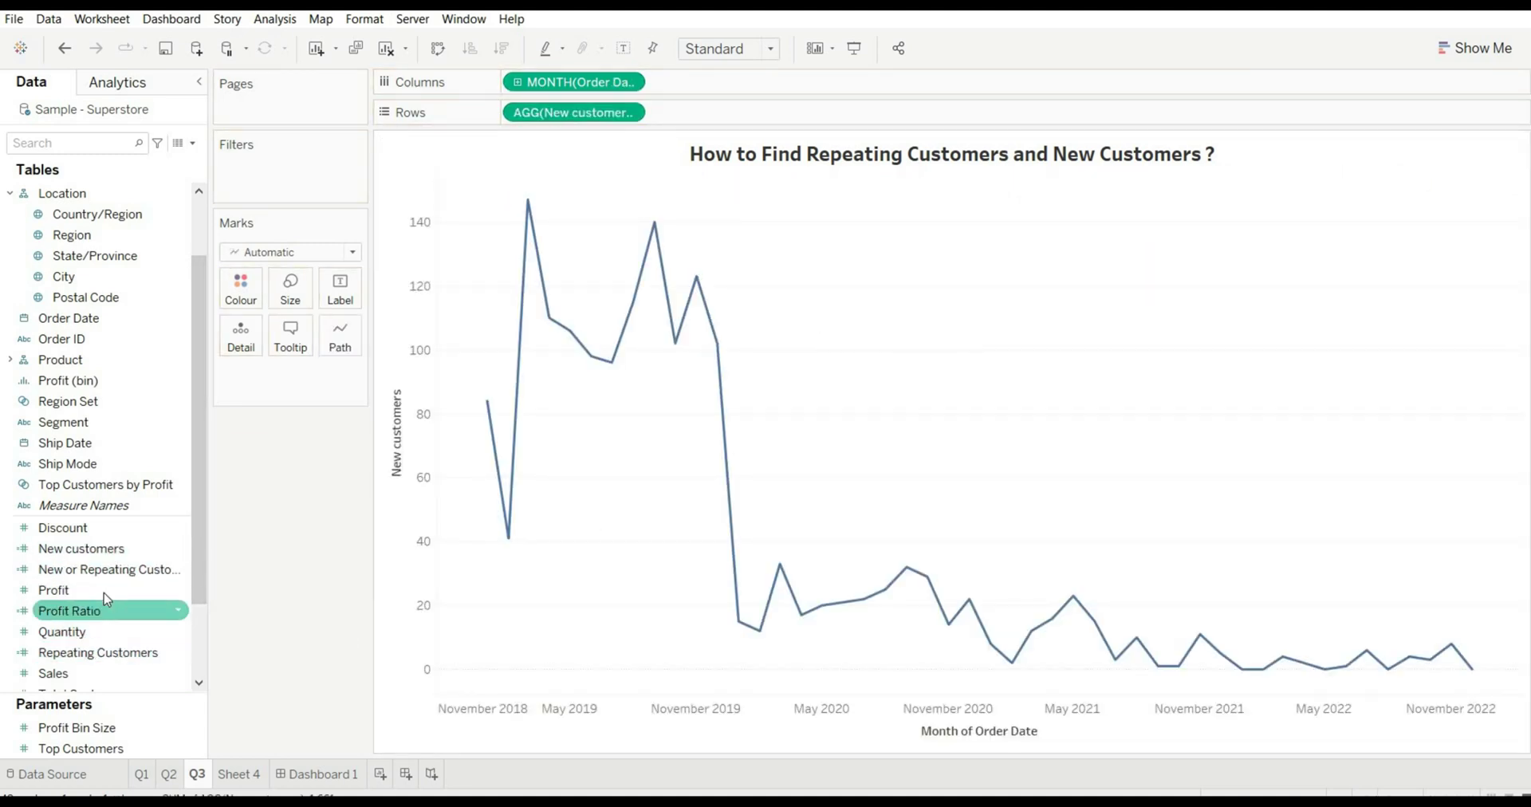
# Add Repeating Customers to the chart as a second axis and synchronise it with the New customers axis.
pyautogui.scroll(-1, 116, 575)
pyautogui.moveTo(95, 591); pyautogui.dragTo(1518, 471)
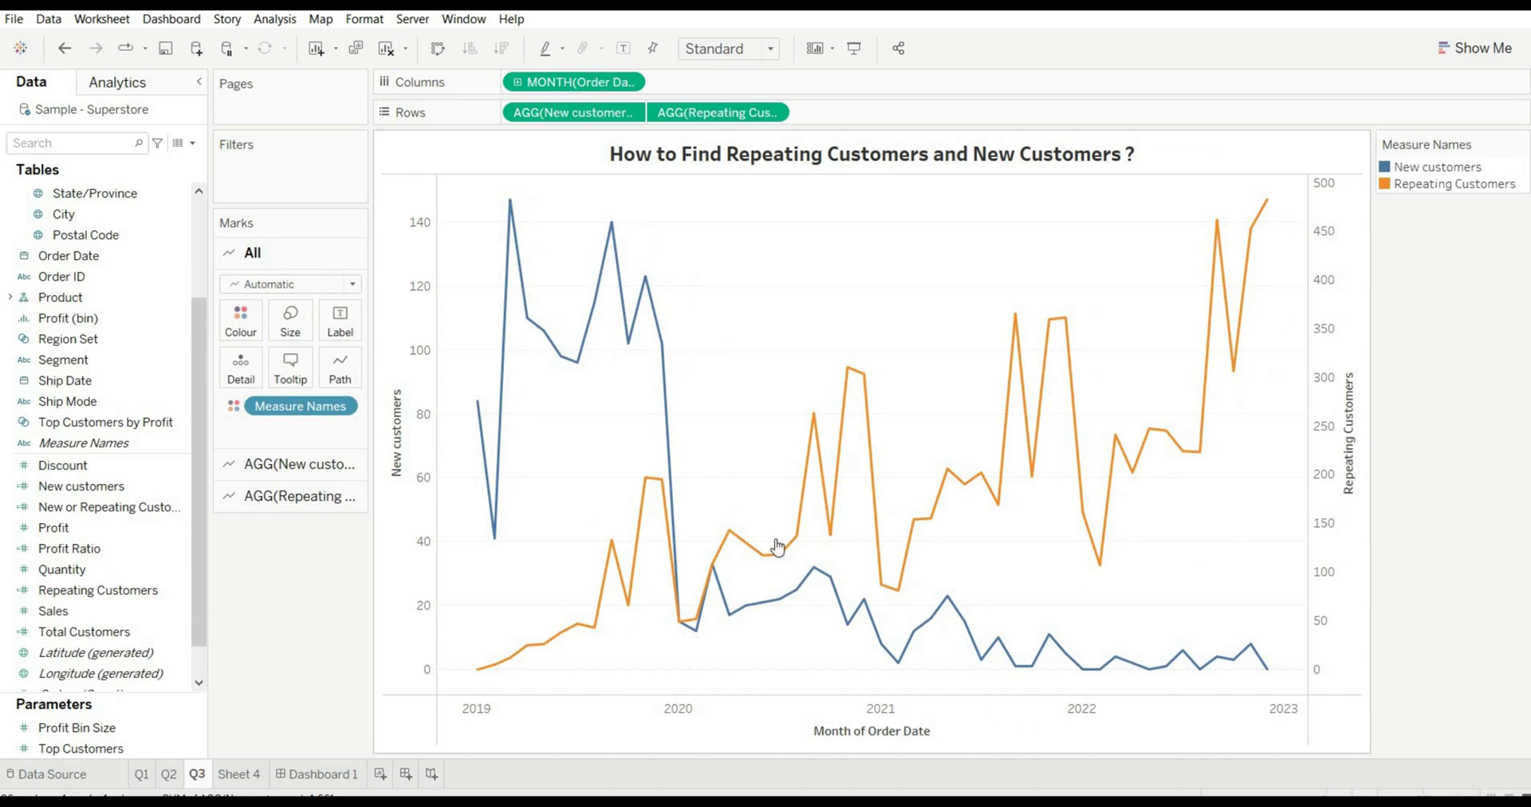
pyautogui.rightClick(1353, 257)
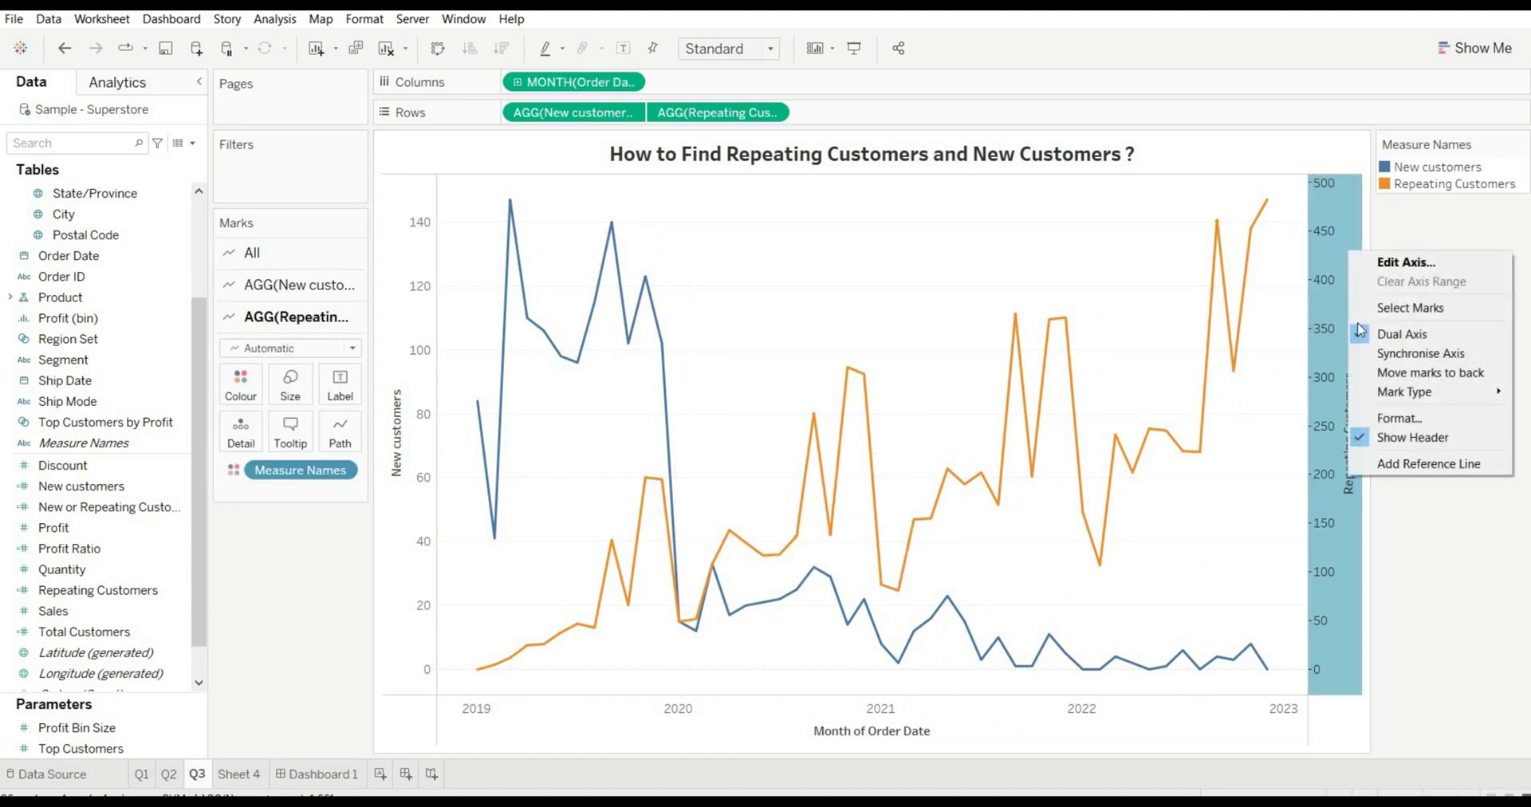
pyautogui.click(1383, 359)
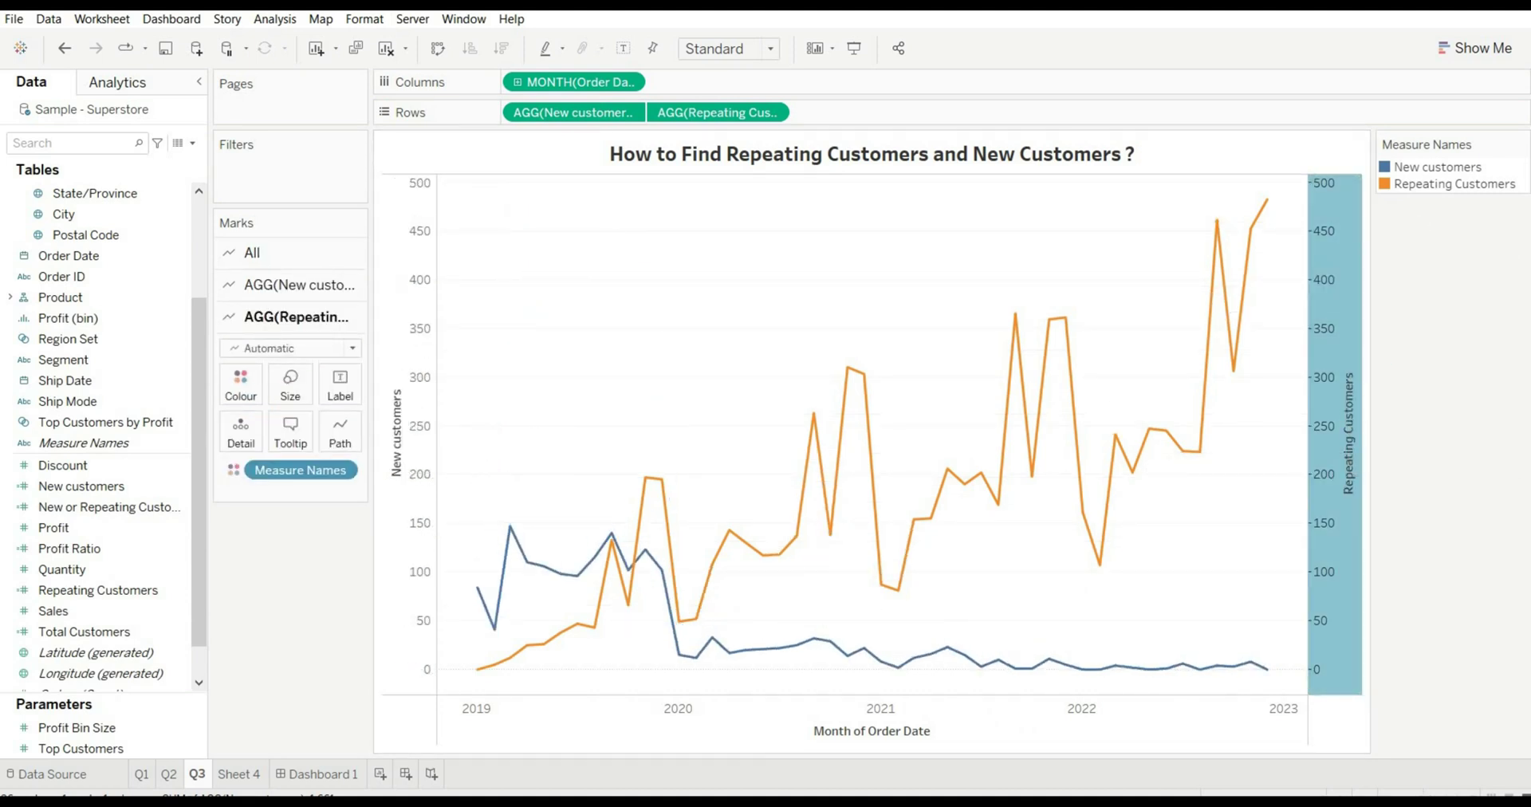
pyautogui.click(1444, 425)
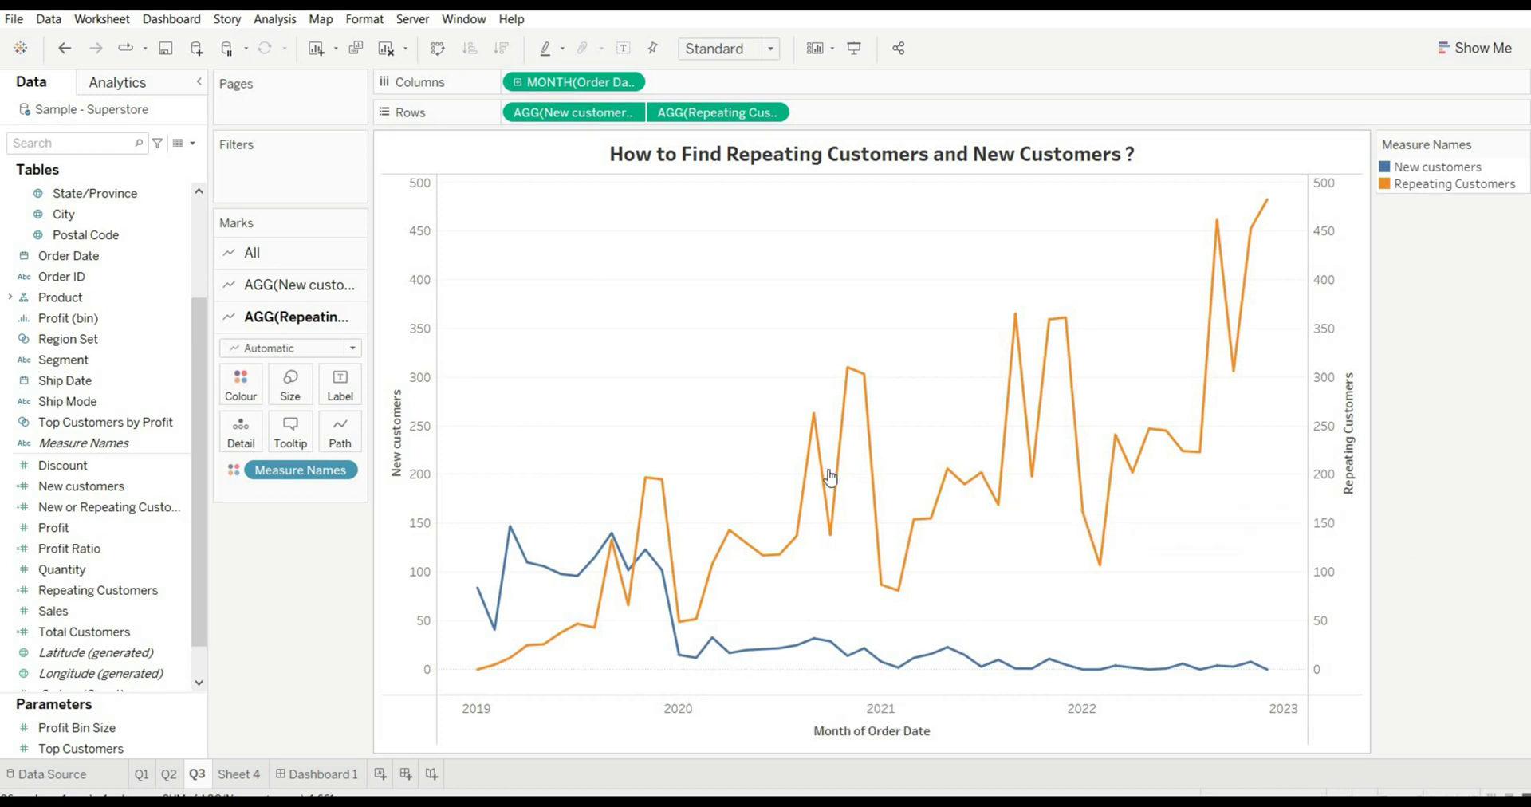
# Examine the monthly values along the New customers and Repeating Customers lines from 2019 to 2022.
pyautogui.moveTo(1066, 327)
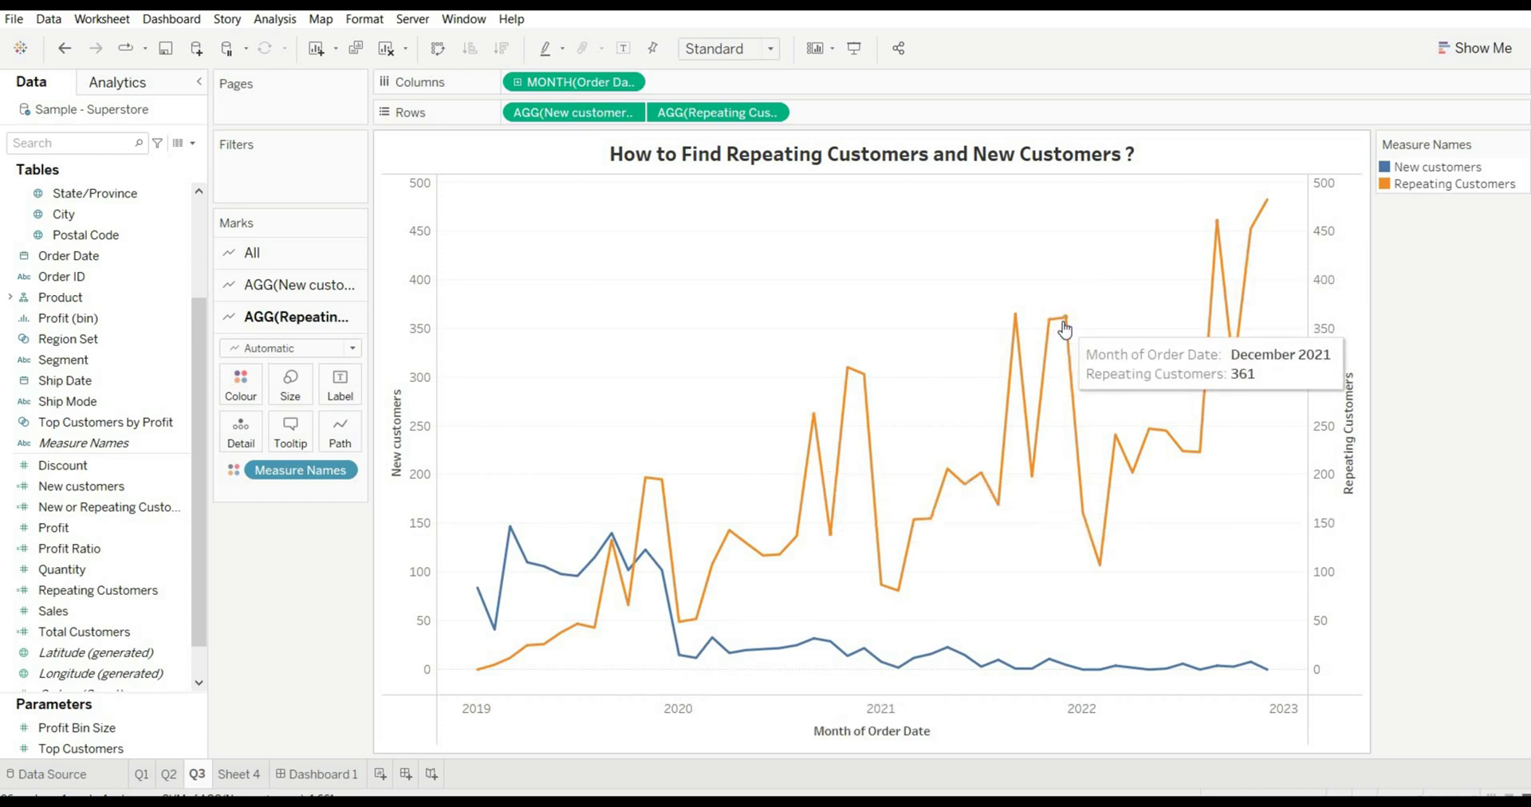
pyautogui.moveTo(1102, 675)
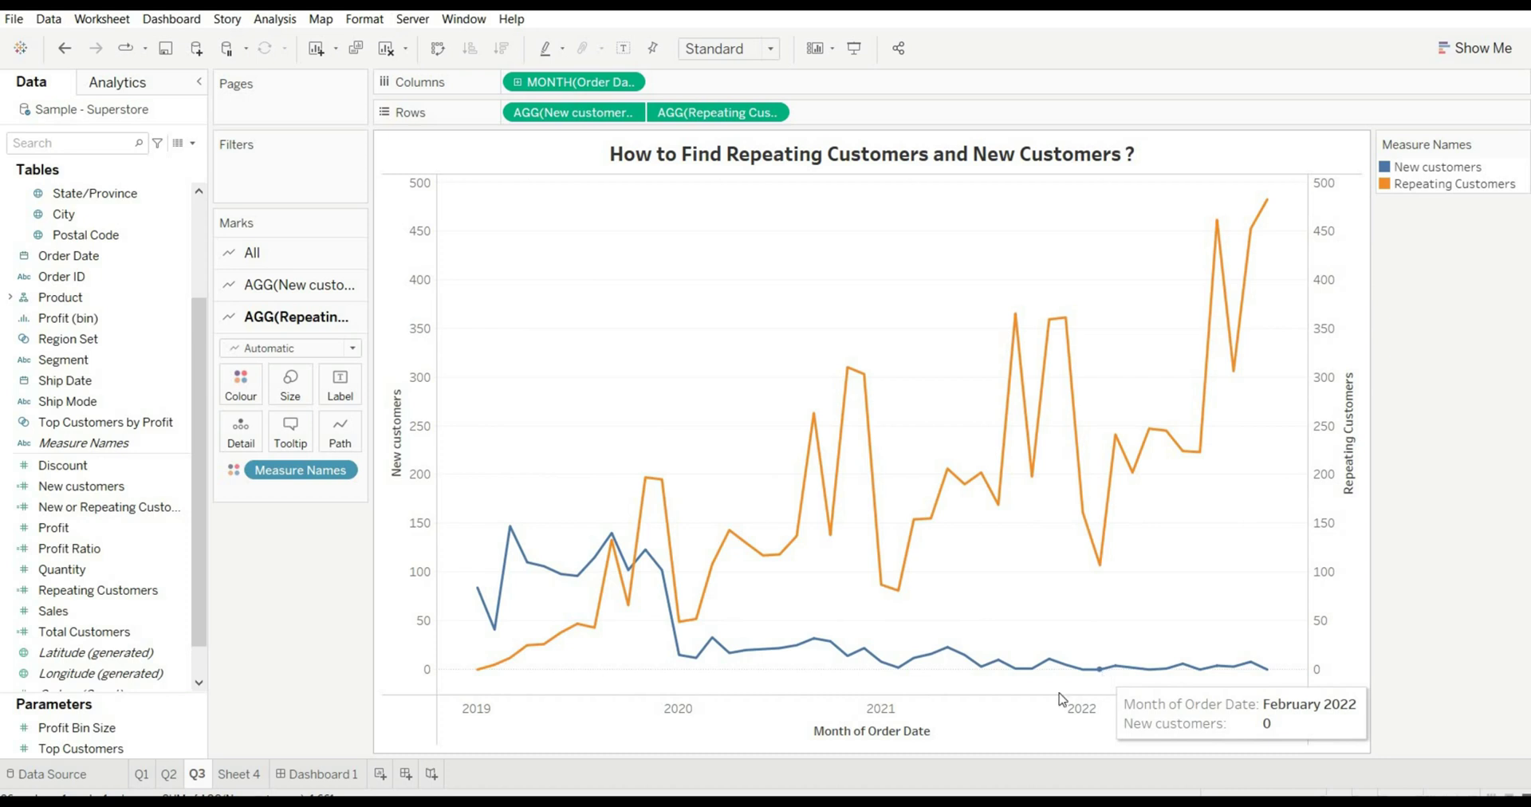
pyautogui.moveTo(479, 594)
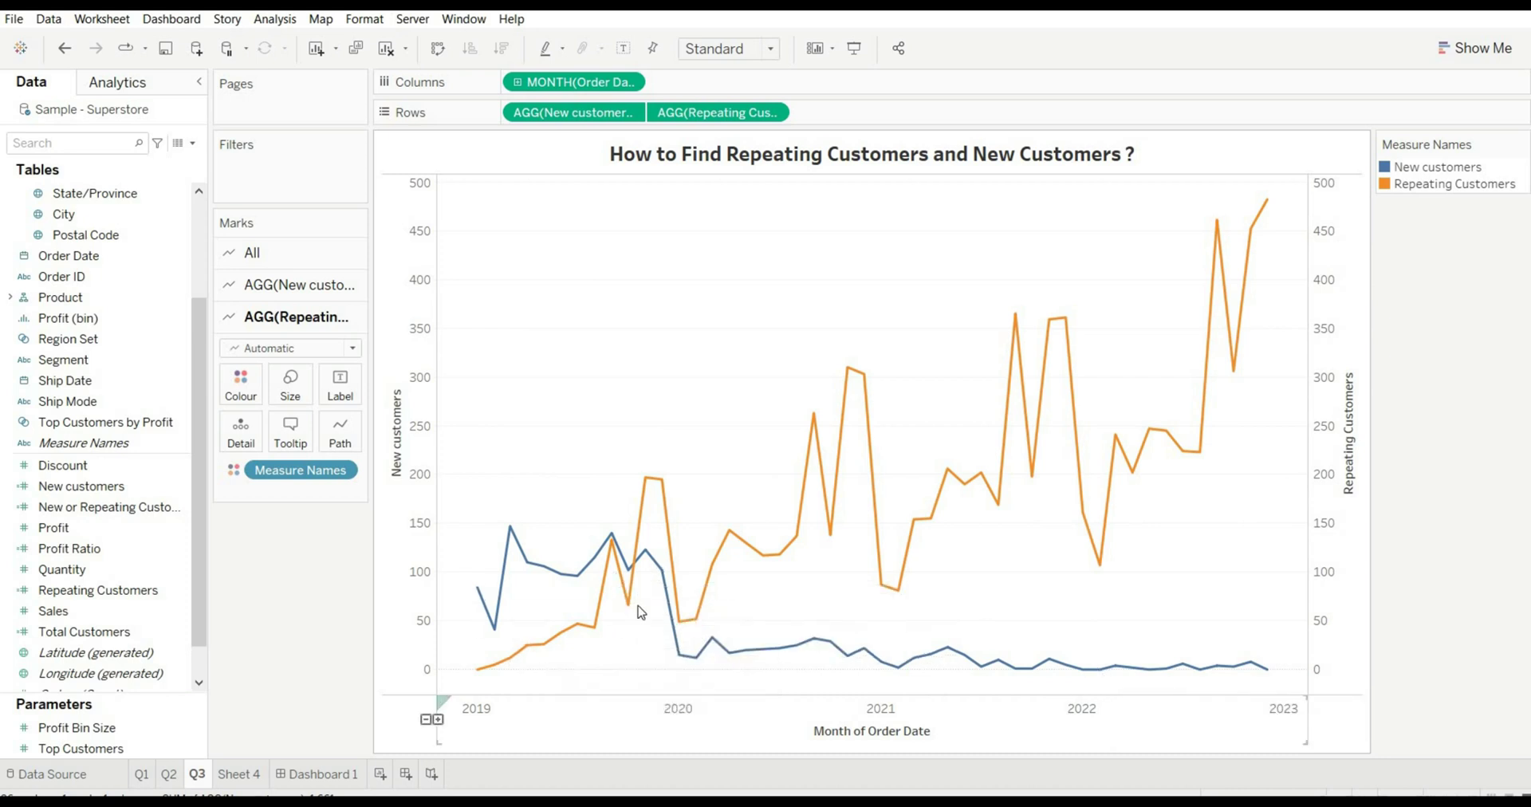
pyautogui.moveTo(621, 547)
pyautogui.moveTo(1208, 678)
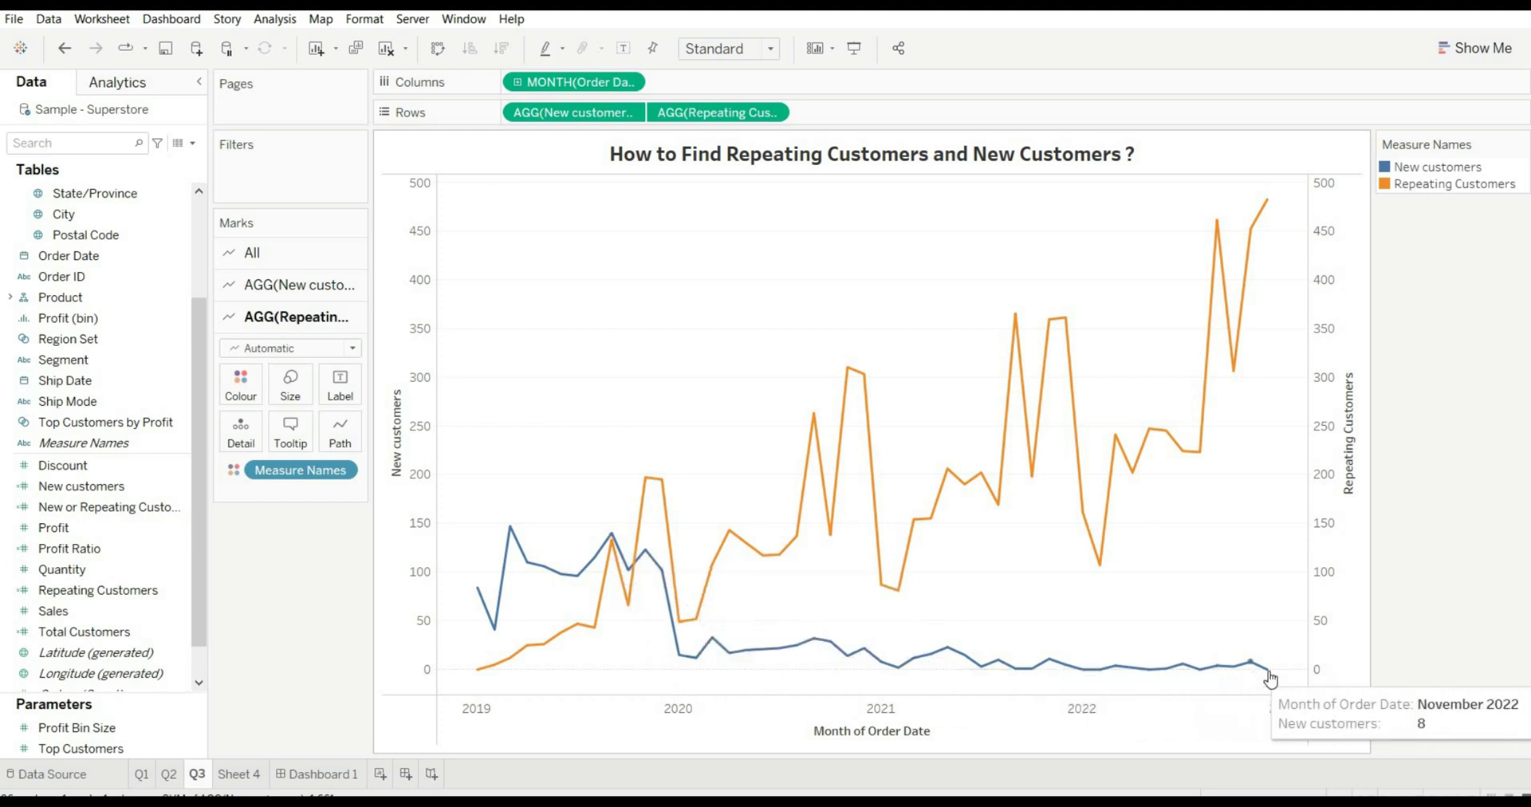
pyautogui.moveTo(487, 676)
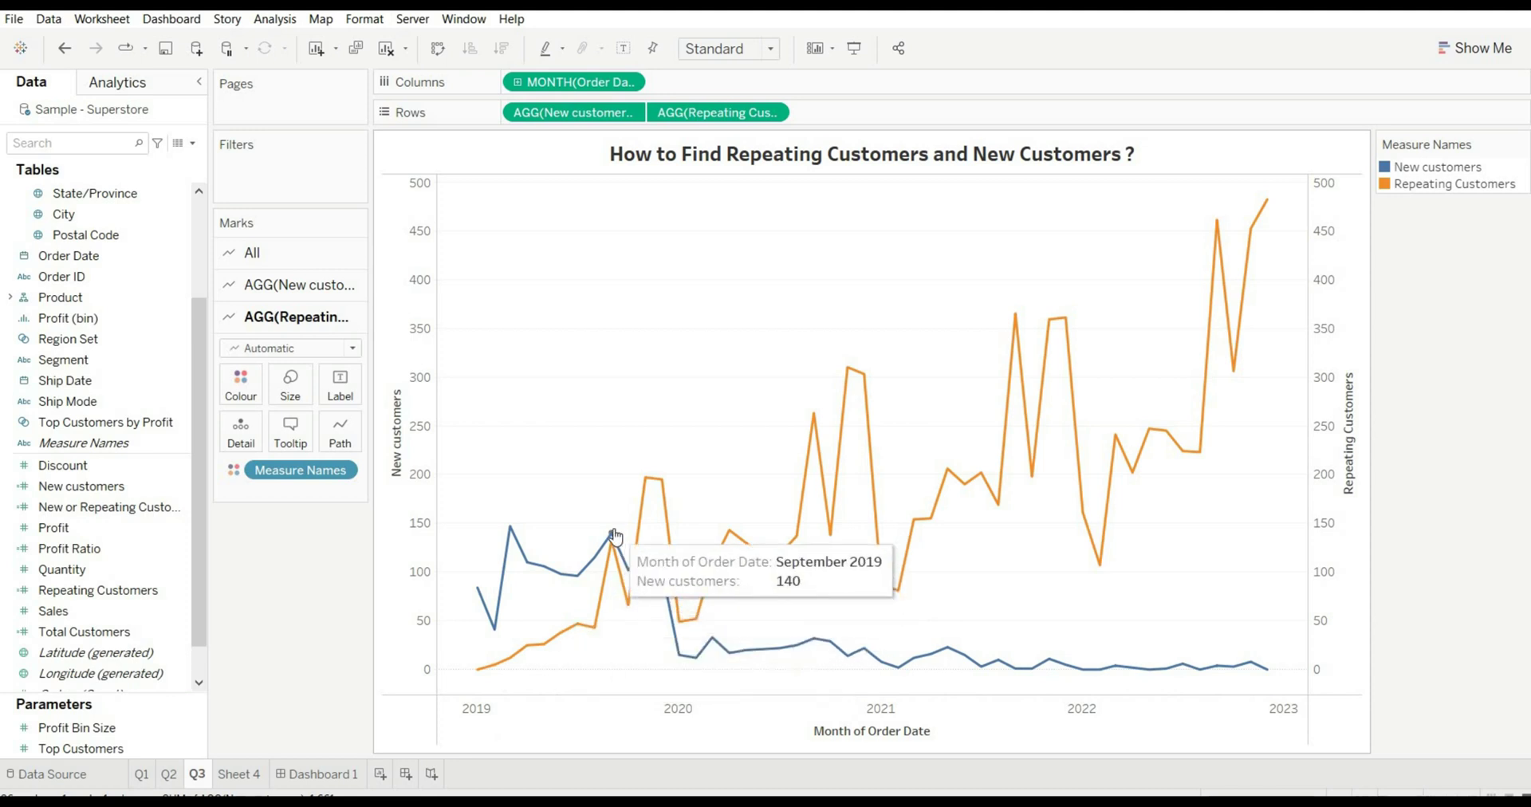
pyautogui.moveTo(636, 597)
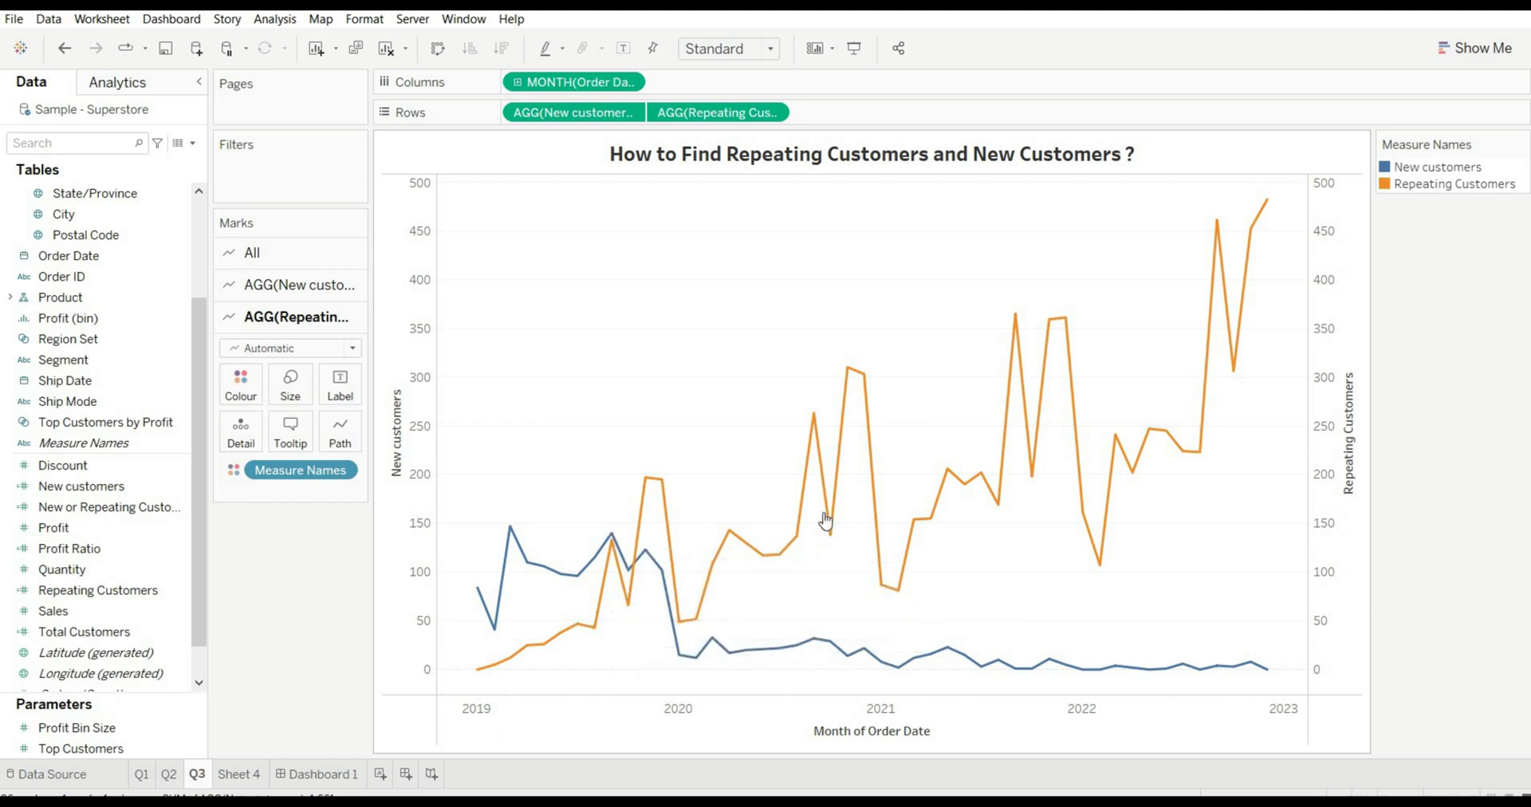
# Add trend lines to the chart for both New customers and Repeating Customers.
pyautogui.click(147, 88)
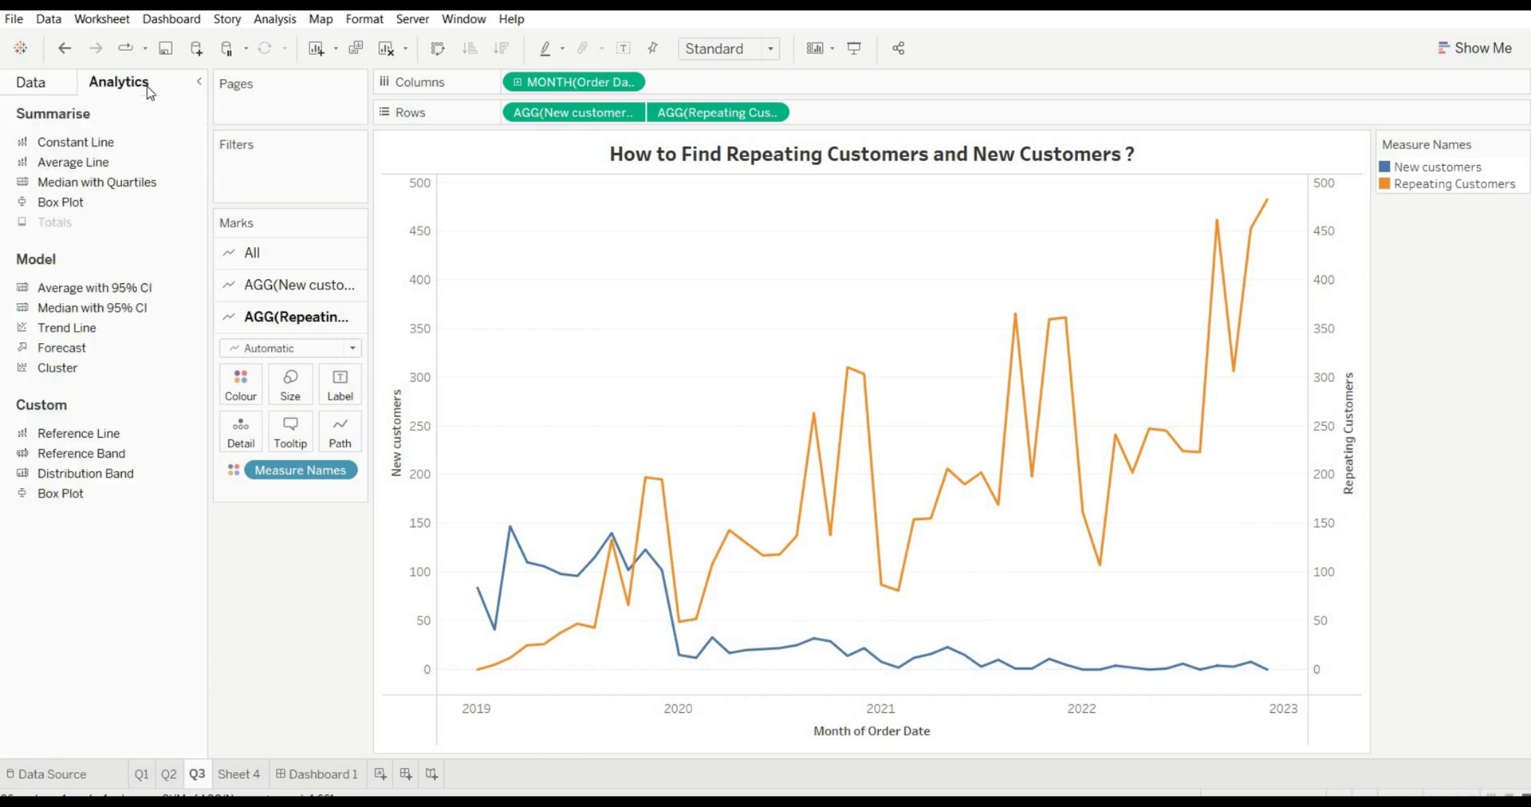
pyautogui.moveTo(67, 327); pyautogui.dragTo(539, 221)
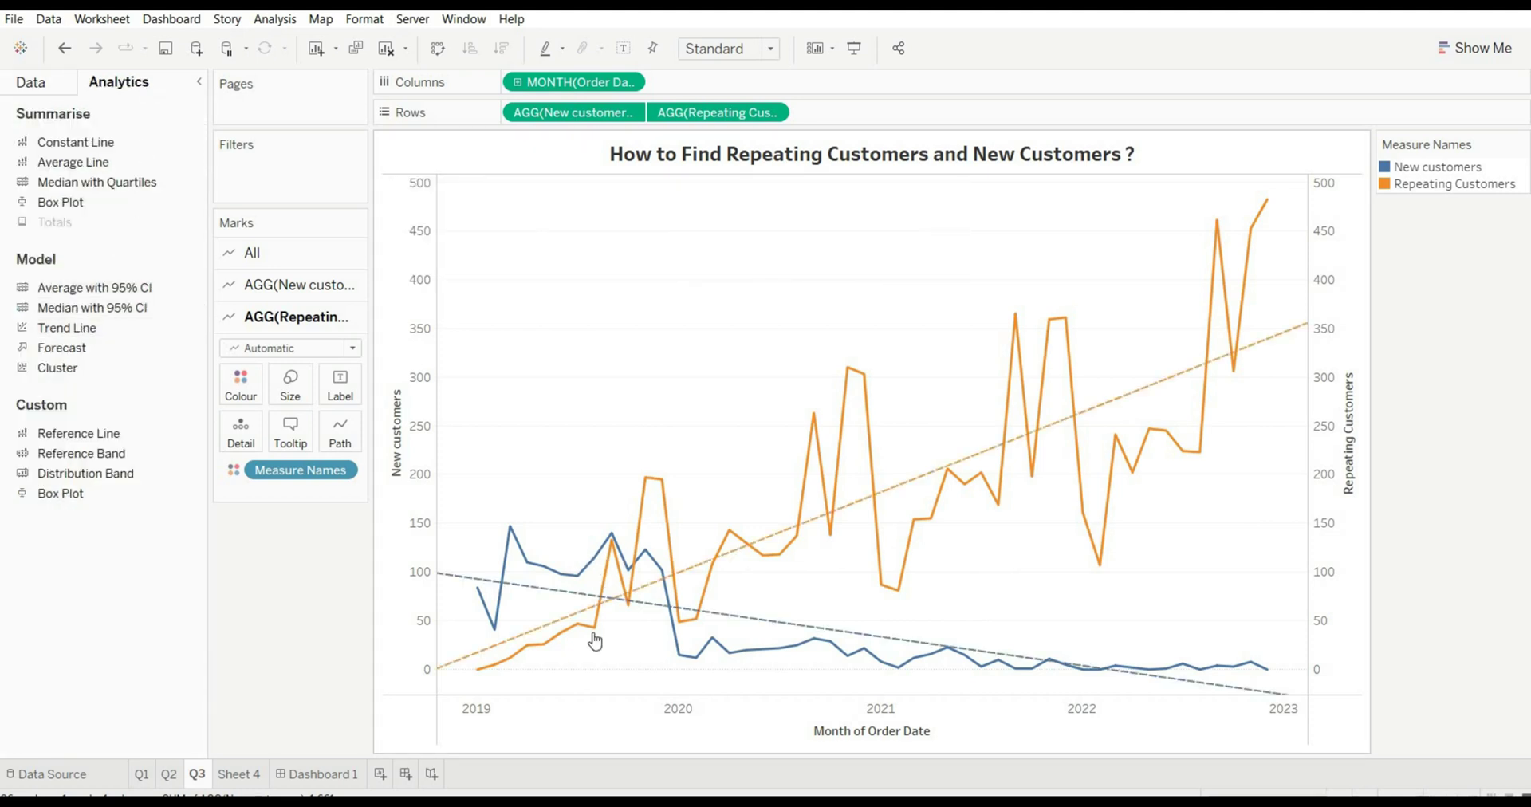